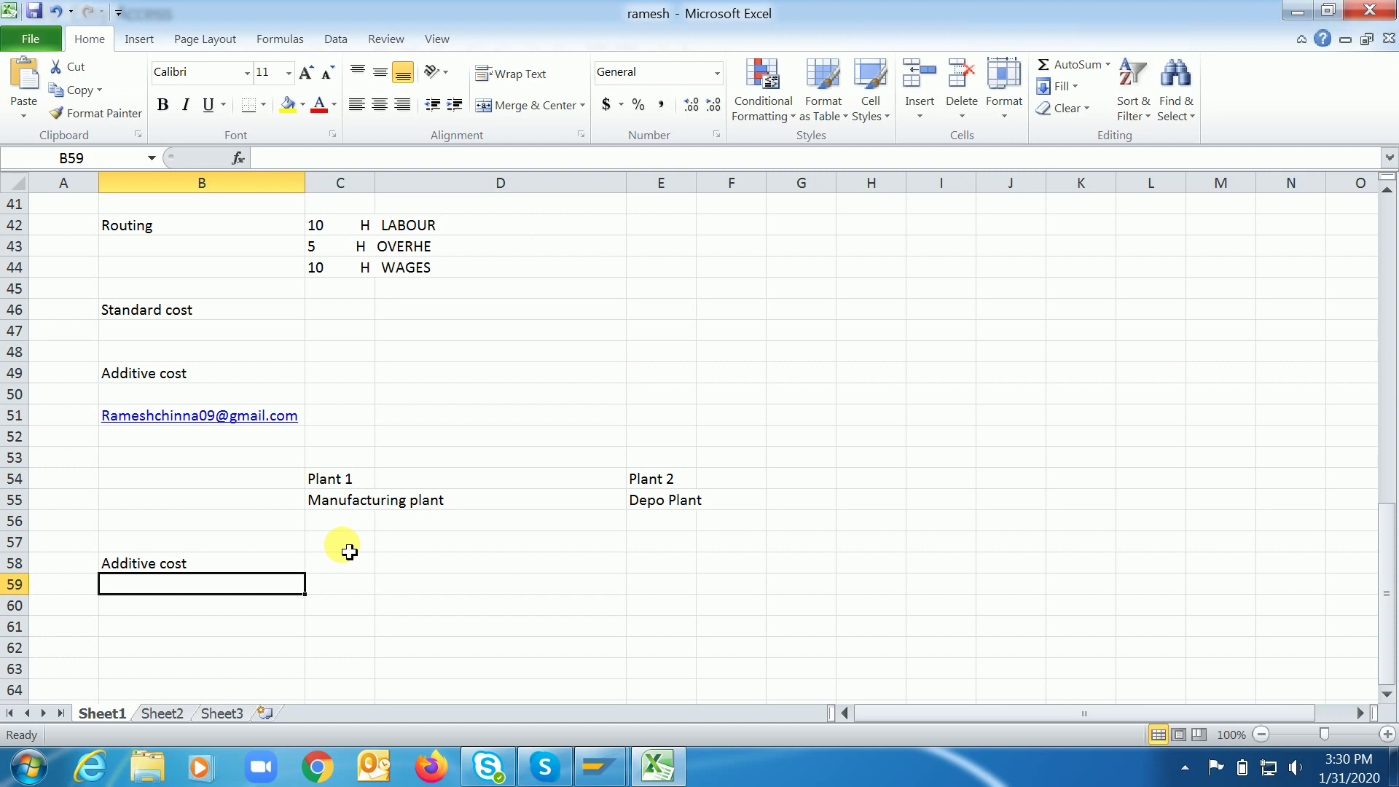
# Enter the list item "1. Costing variant" in cell B60, below the Additive cost heading.
pyautogui.press('Down')
pyautogui.press('Down')
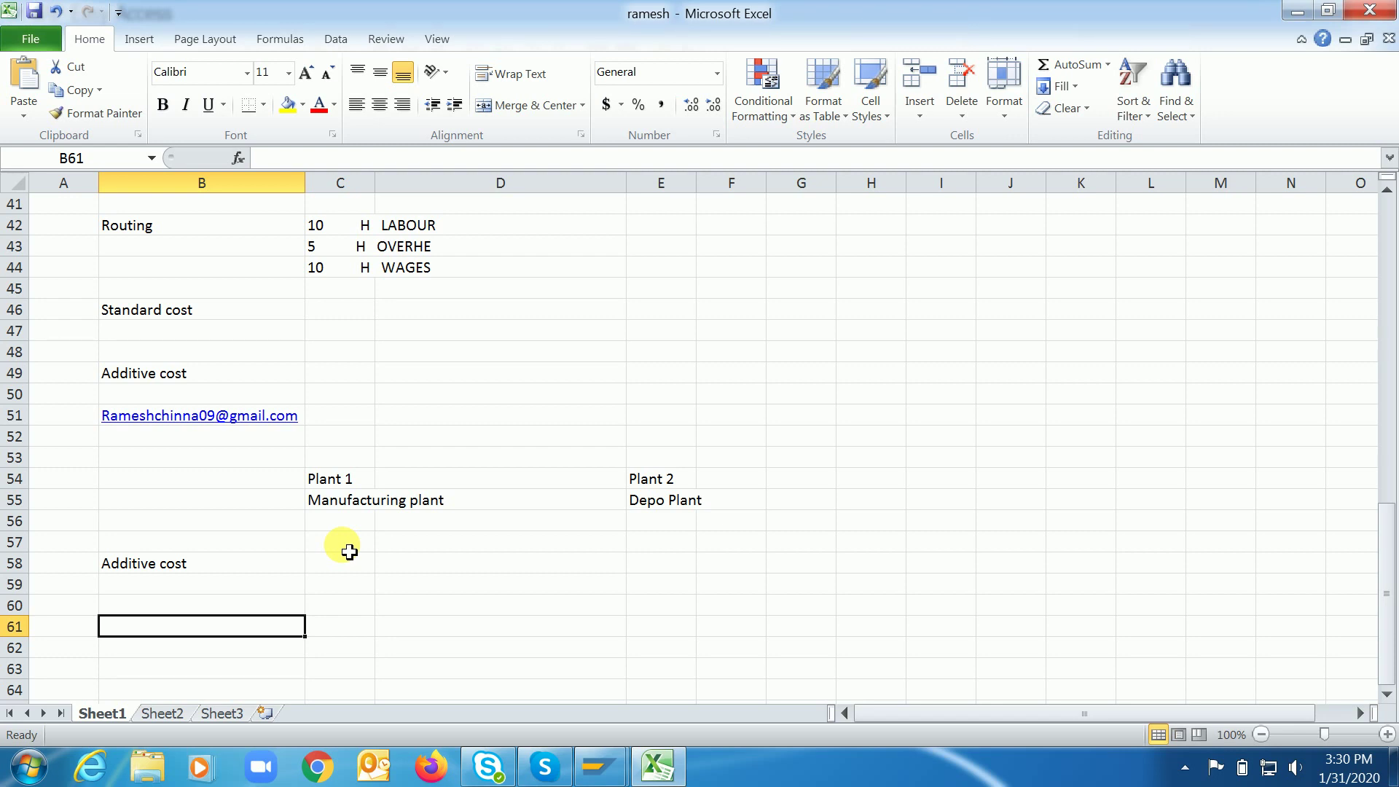
pyautogui.press('Up')
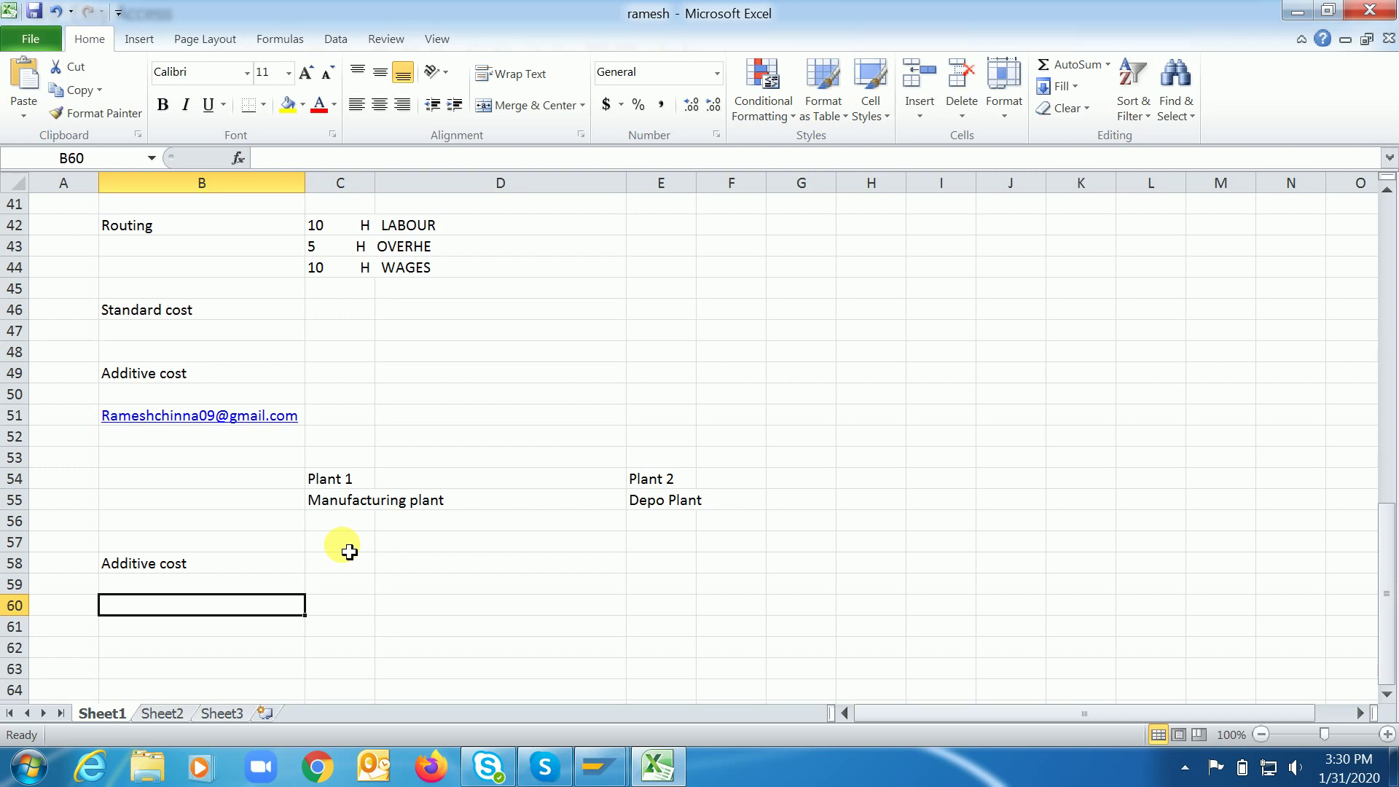
pyautogui.write('1. Costing variant')
pyautogui.press('Return')
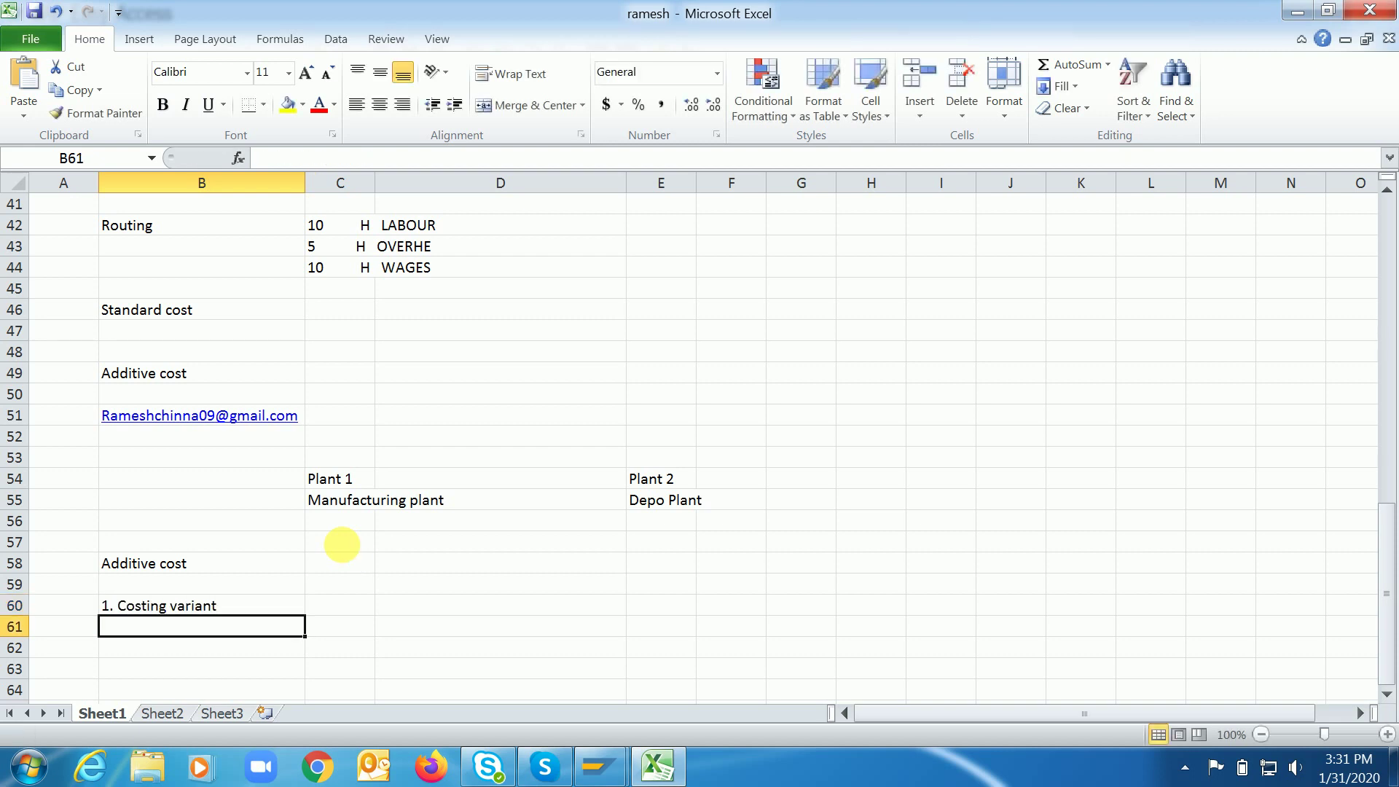
# Switch to SAP, run transaction OKKN in place of the current screen, and open the details of costing variant PPC1.
pyautogui.moveTo(600, 767)
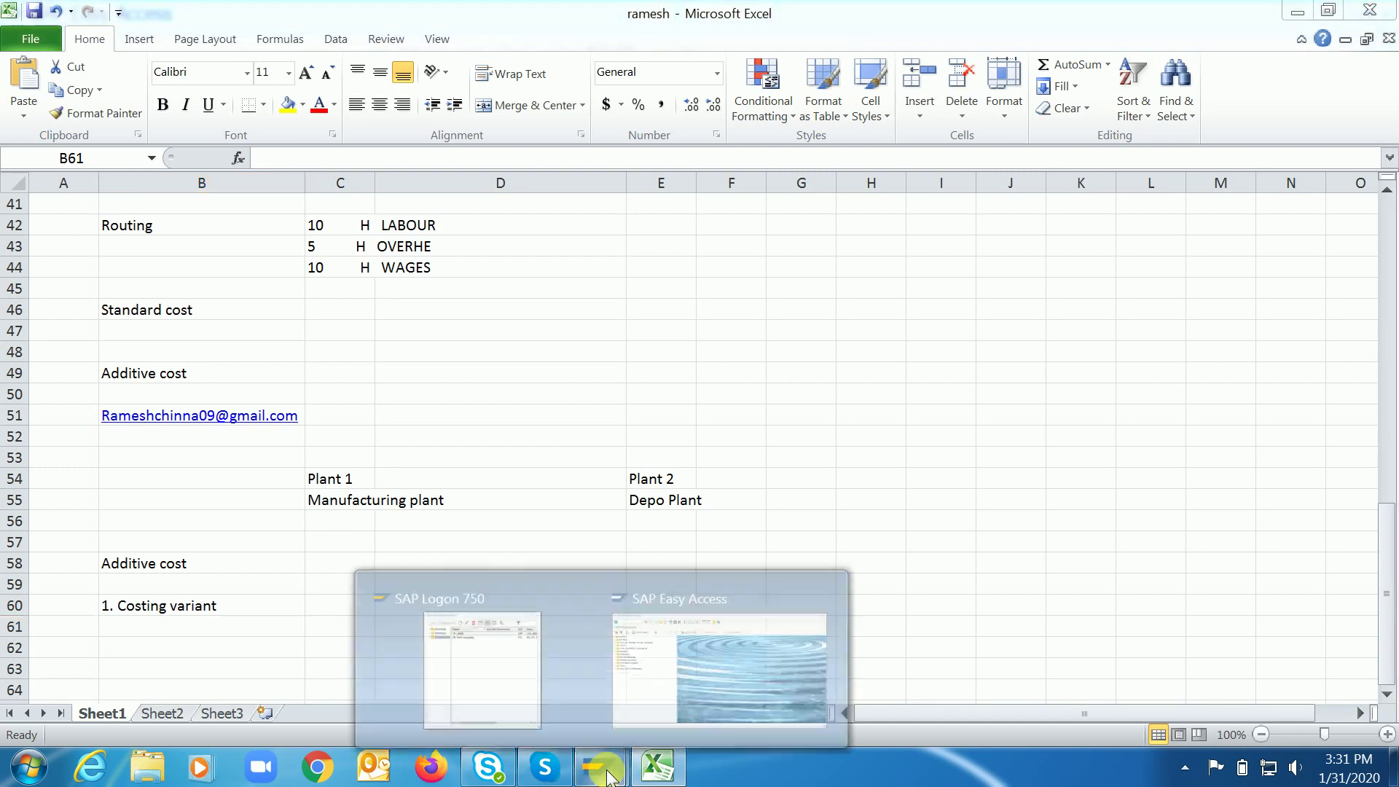
pyautogui.click(742, 605)
pyautogui.write('/nokkn')
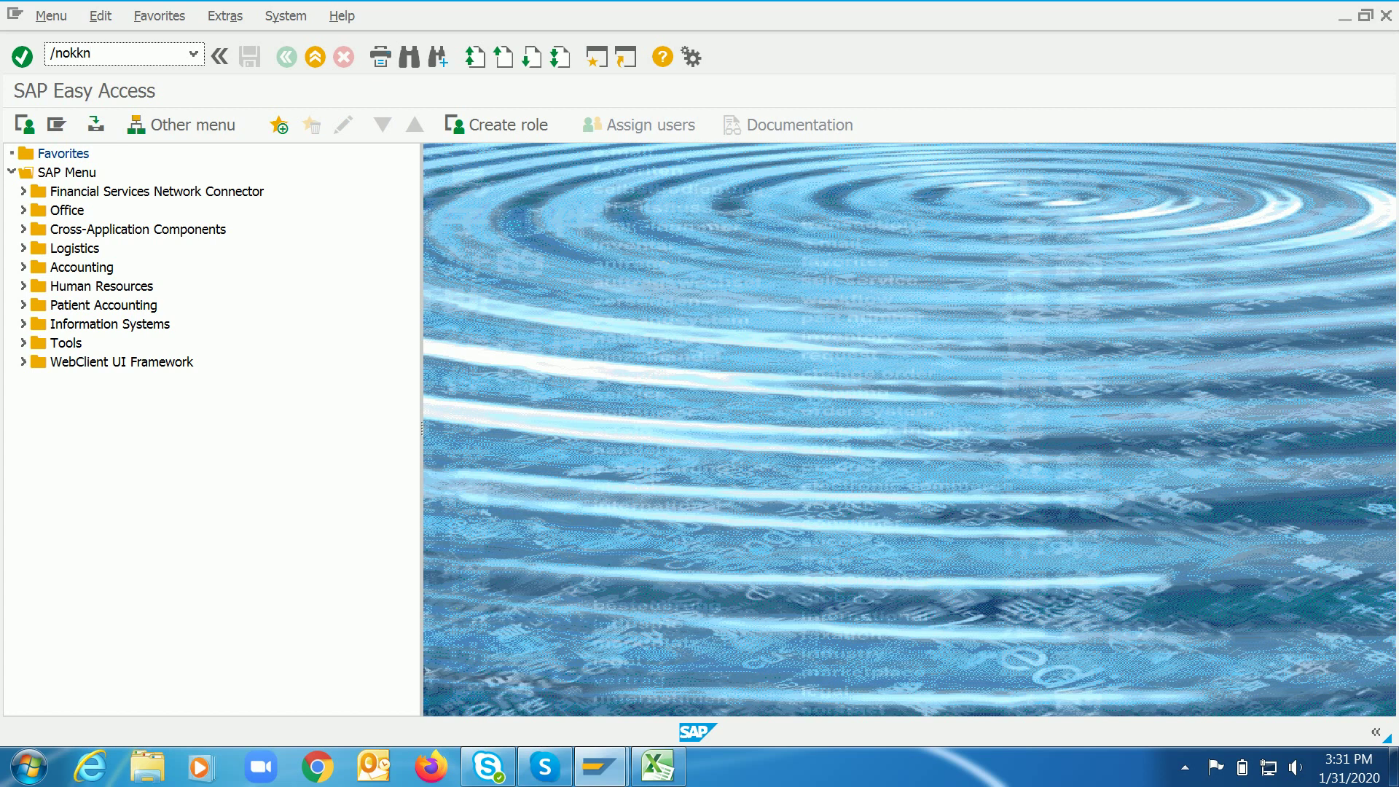
pyautogui.press('Return')
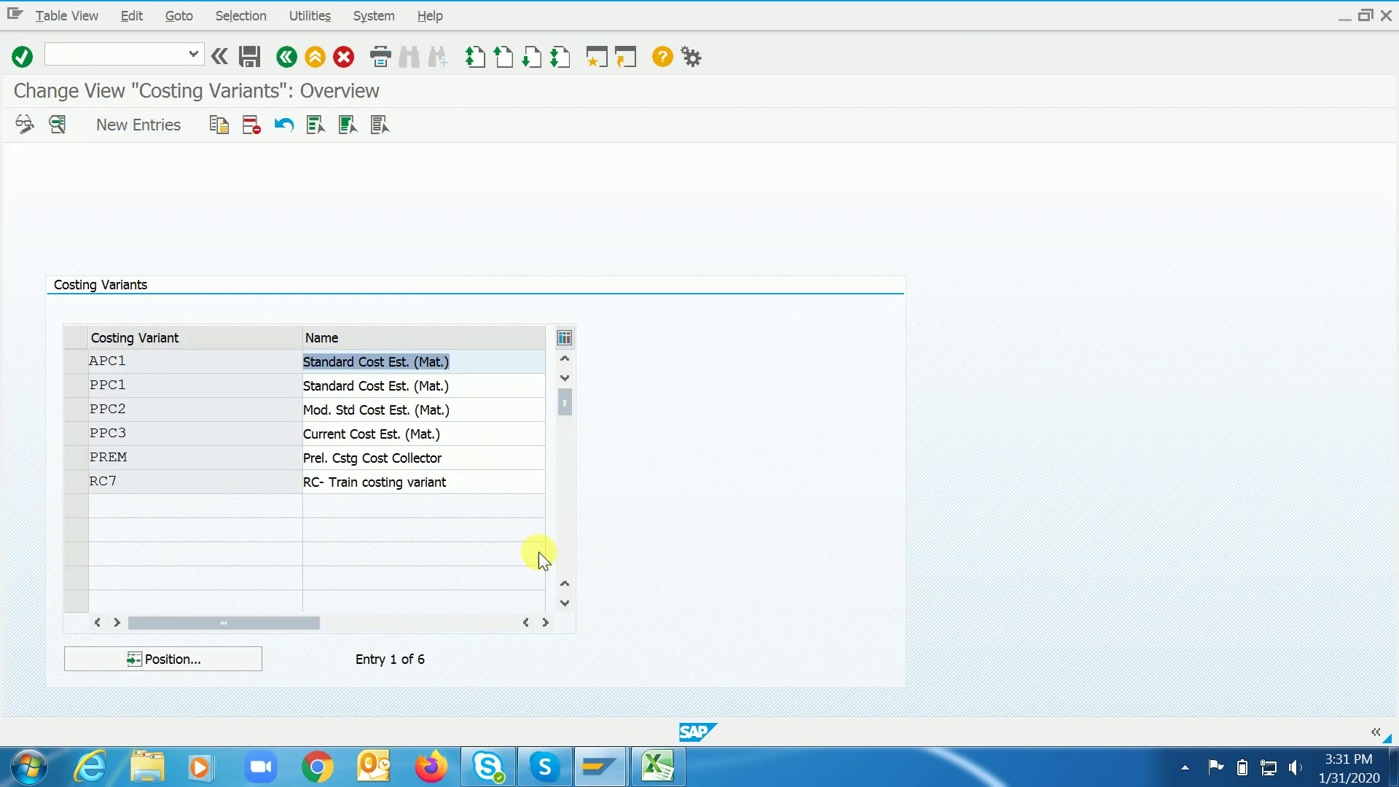
pyautogui.click(149, 395)
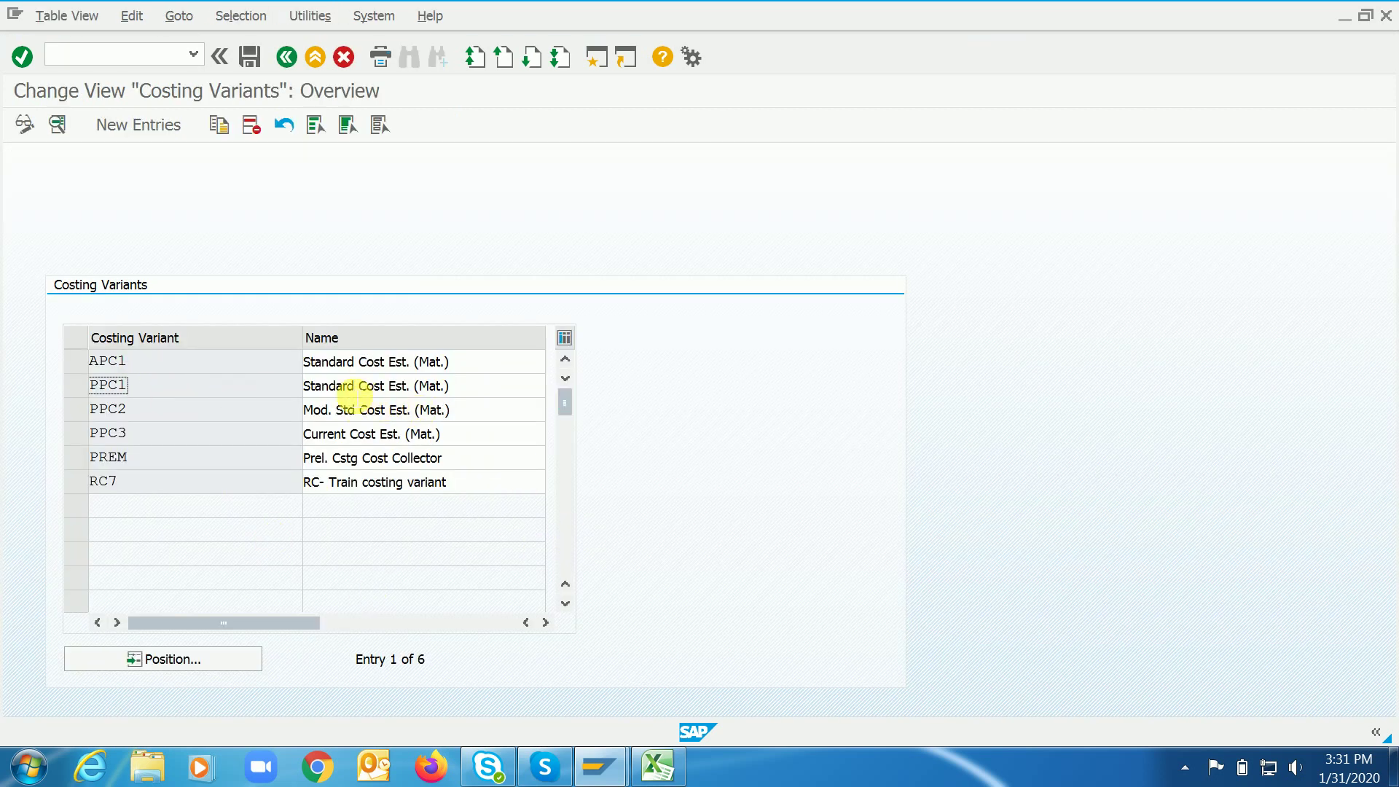
pyautogui.doubleClick(344, 386)
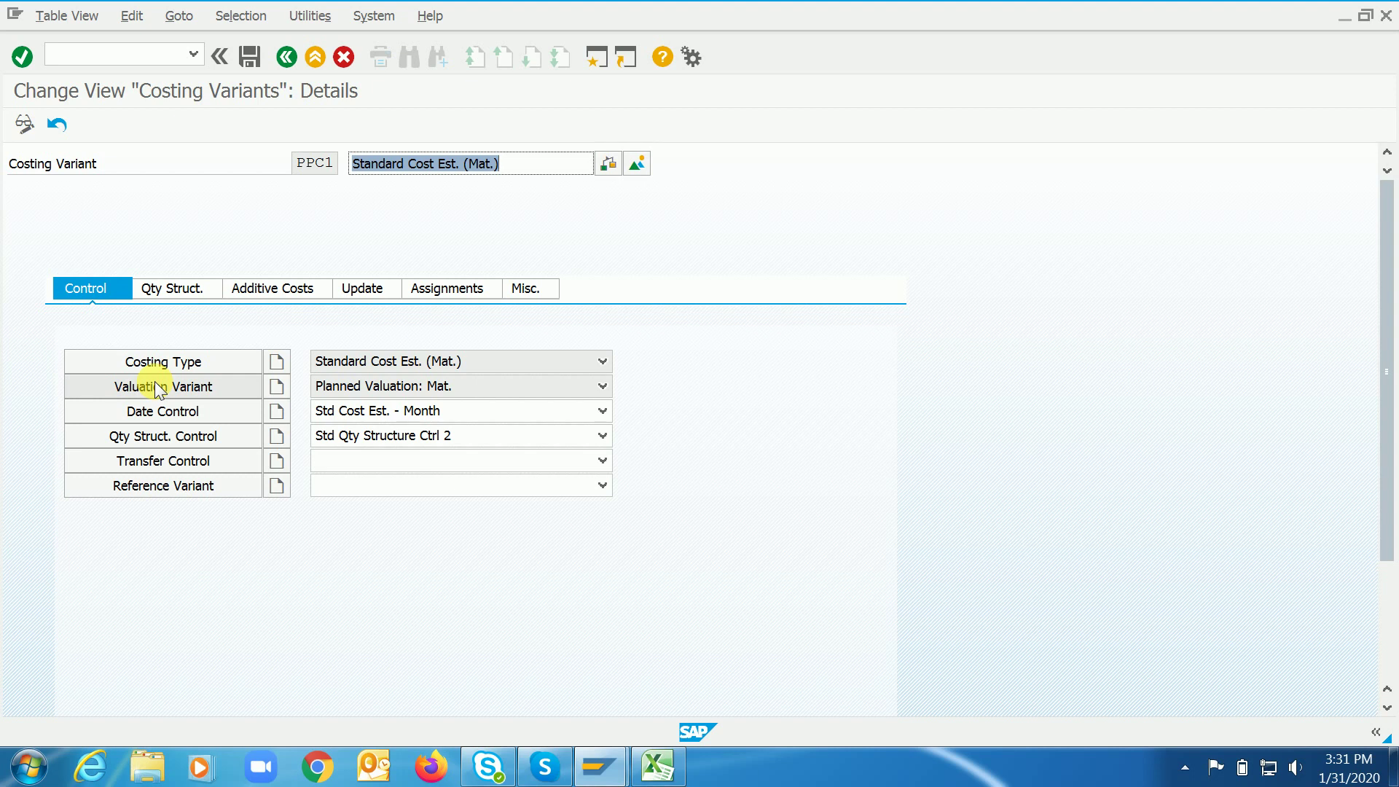
# Review PPC1's additive cost settings and the additive cost flags in its valuation variant, Planned Valuation: Mat.
pyautogui.click(282, 287)
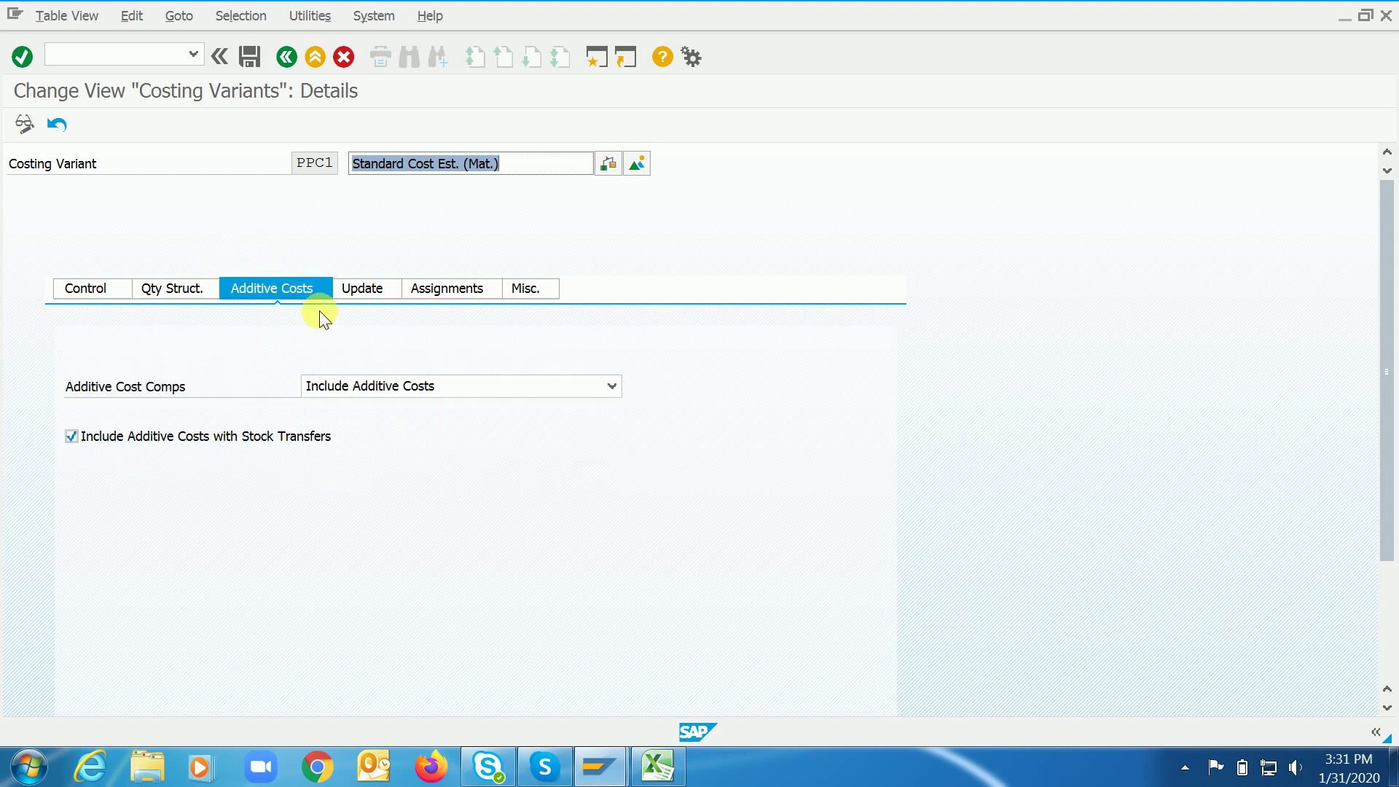
pyautogui.click(93, 296)
pyautogui.click(176, 388)
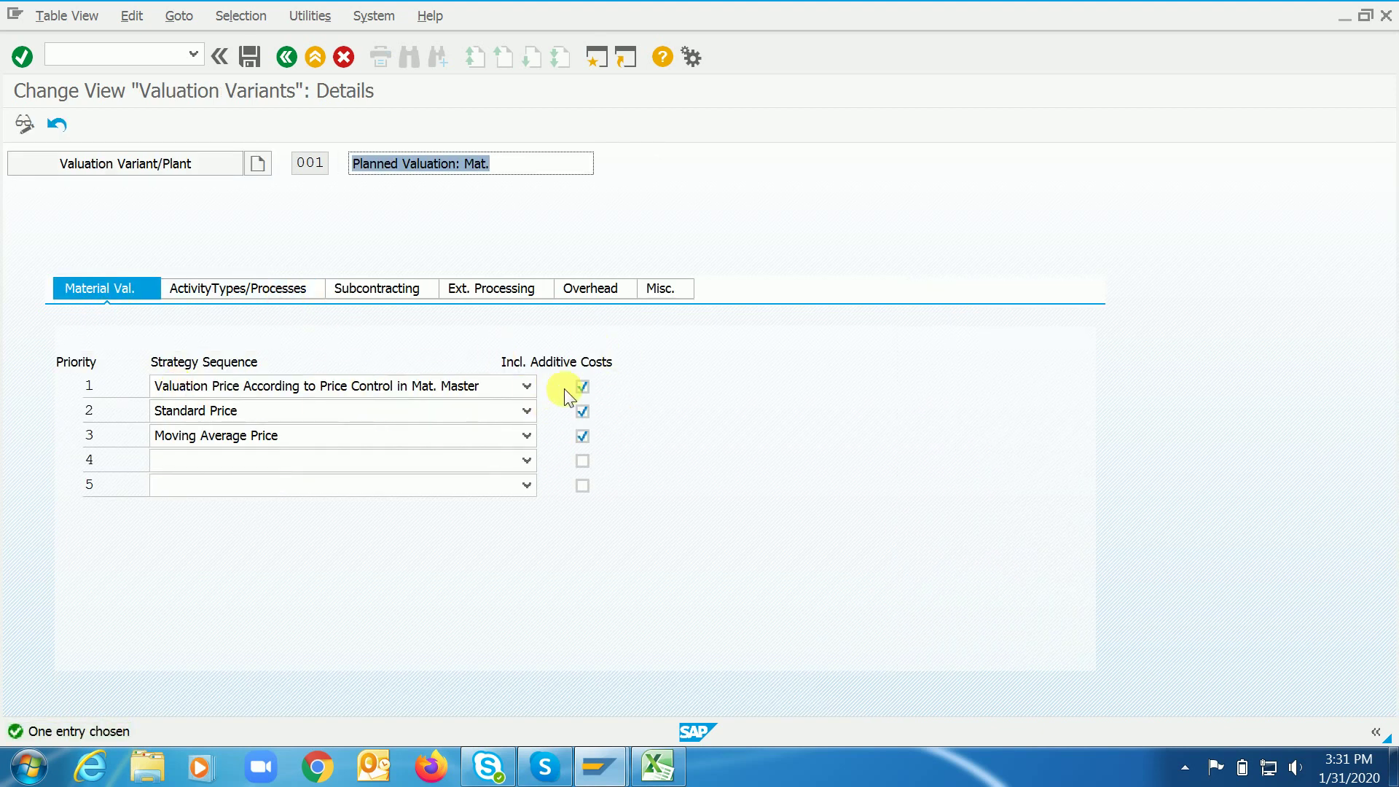
pyautogui.click(290, 59)
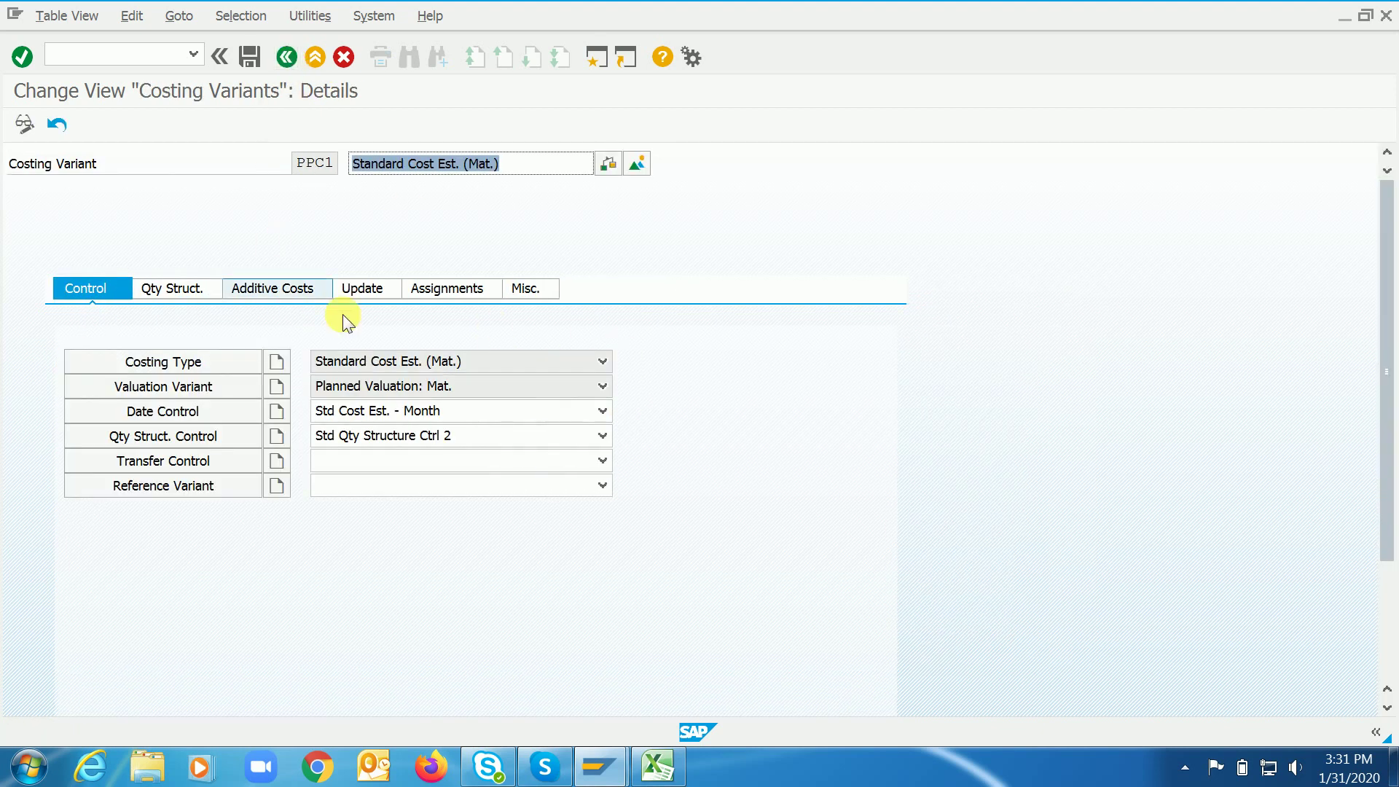
# Set PPC1's additive cost components to Ignore Additive Costs, save to the proposed customizing request, and deselect Include Additive Costs with Stock Transfers.
pyautogui.click(274, 288)
pyautogui.click(450, 392)
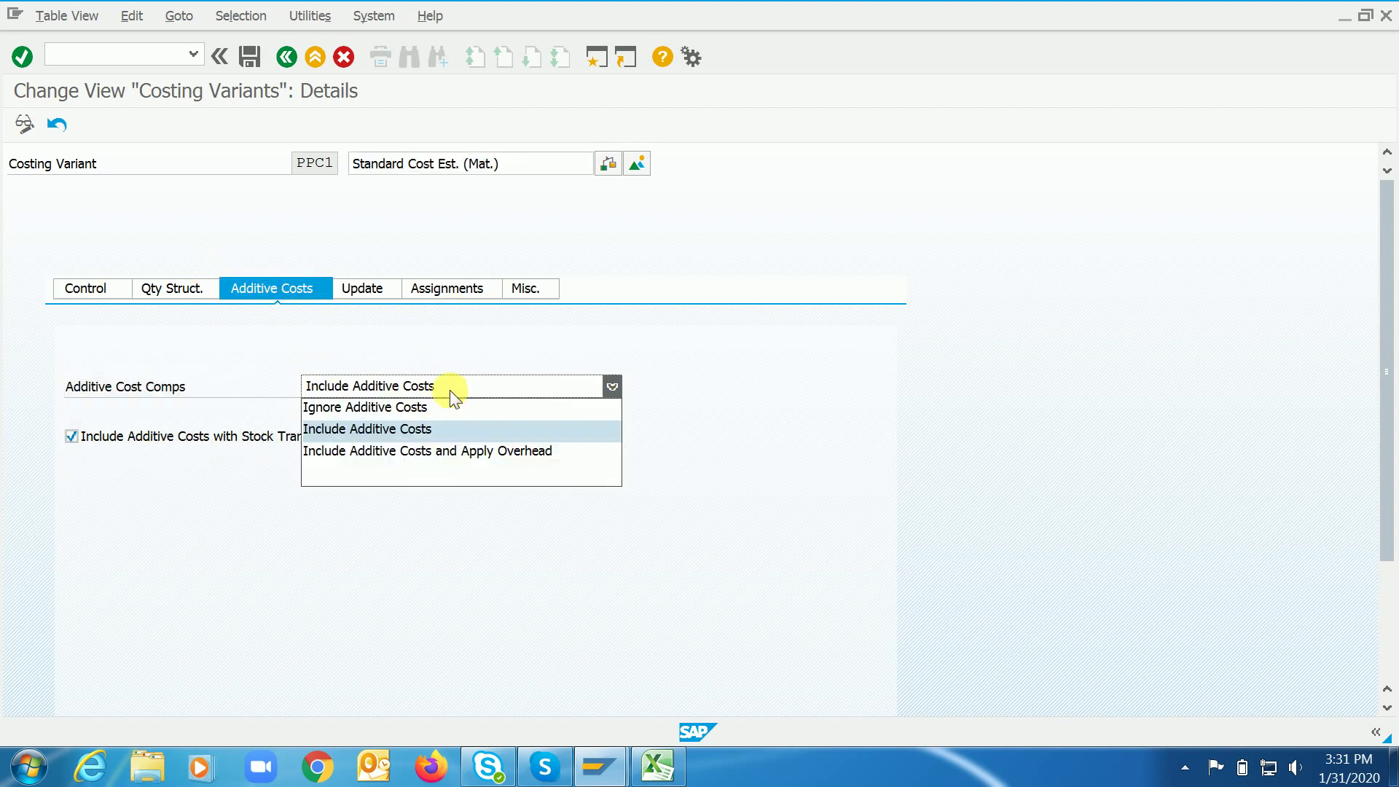
pyautogui.click(400, 406)
pyautogui.click(251, 57)
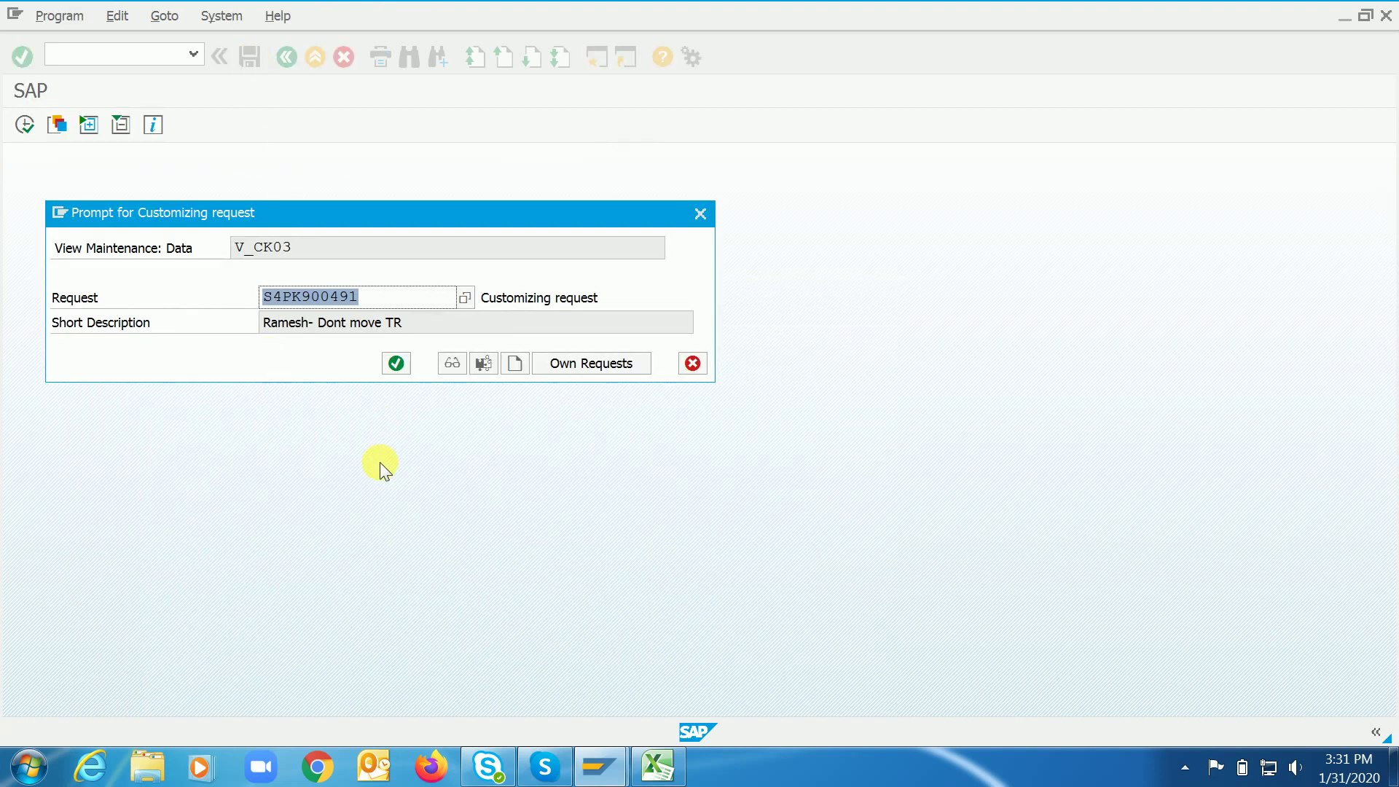
pyautogui.press('Return')
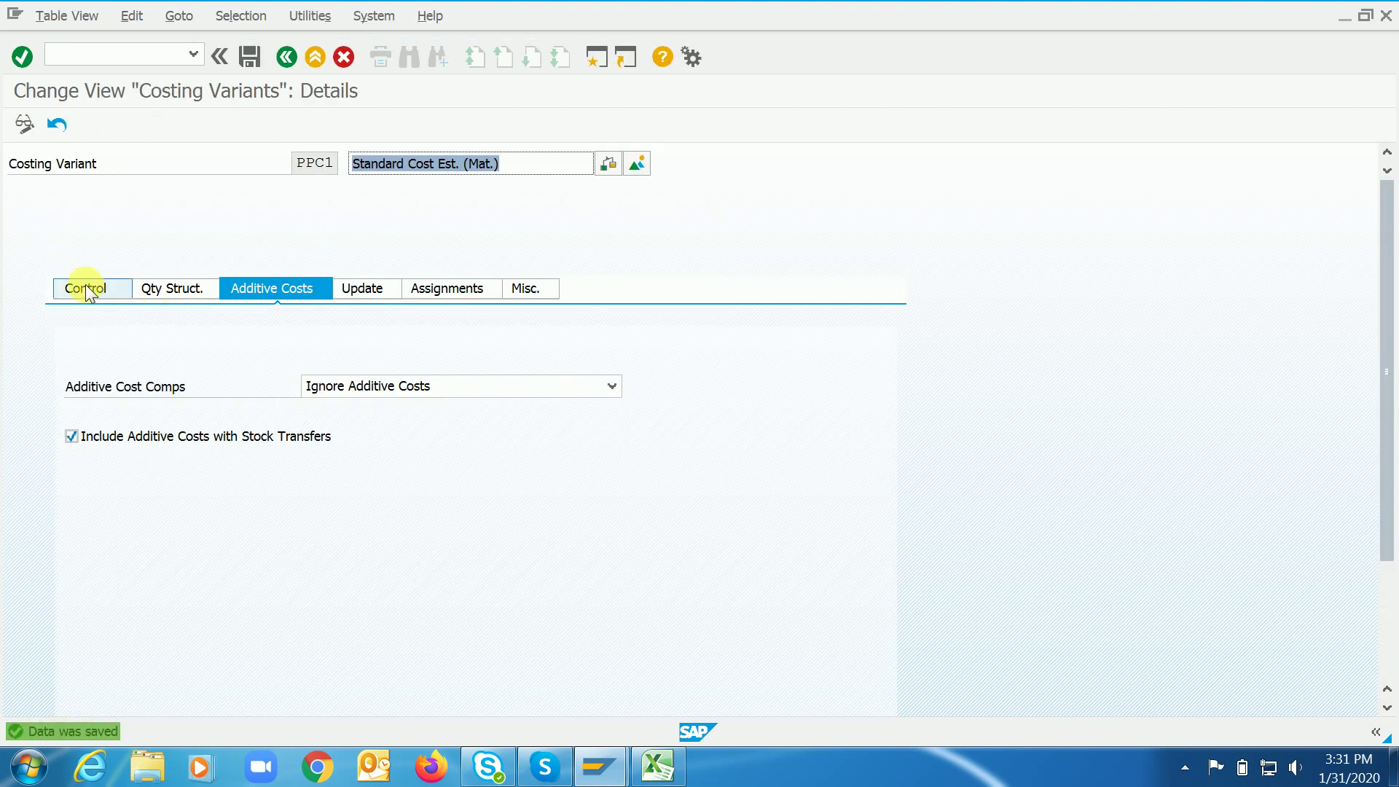
pyautogui.click(85, 286)
pyautogui.click(255, 290)
pyautogui.click(139, 437)
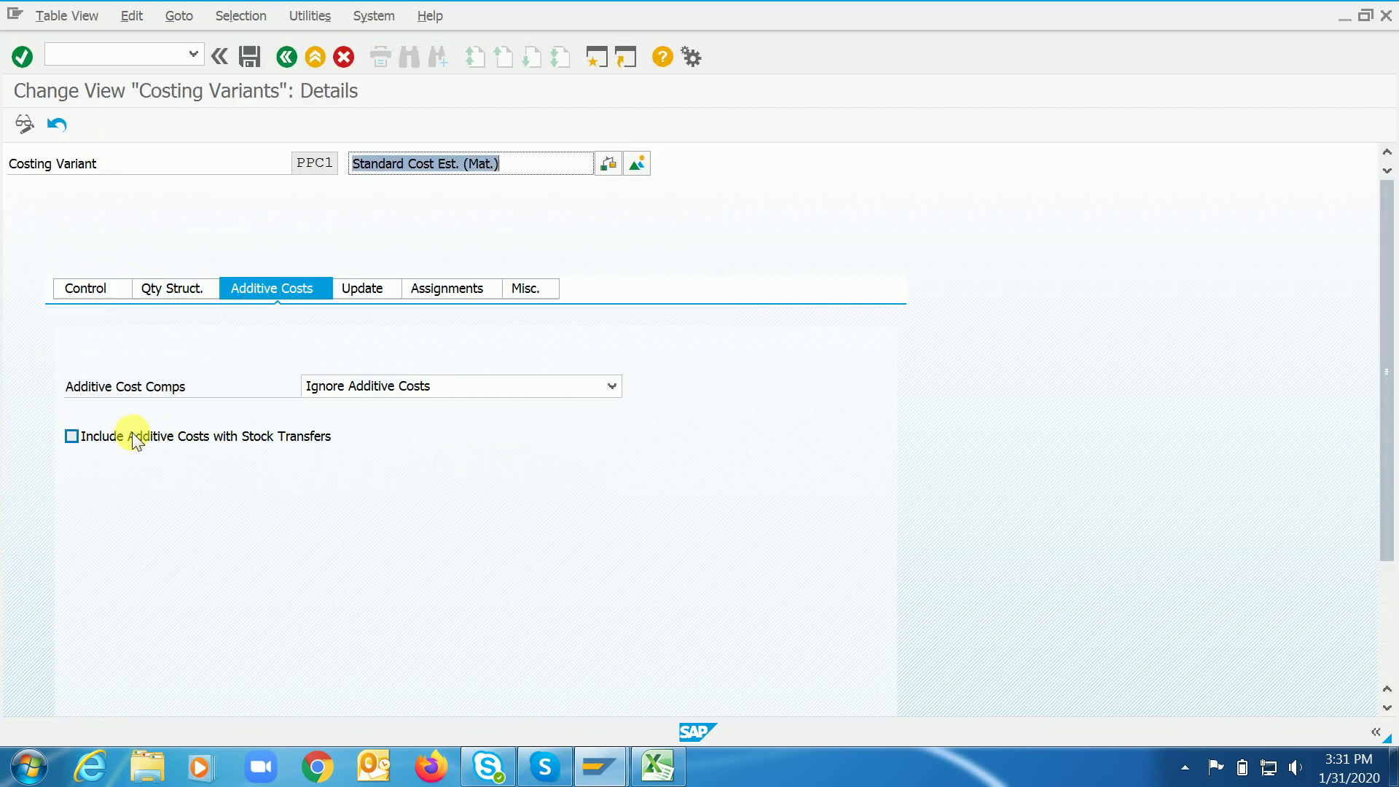
# Clear additive cost inclusion for the first three material valuation strategies of PPC1's valuation variant, and save to the proposed customizing request.
pyautogui.click(69, 288)
pyautogui.click(207, 387)
pyautogui.click(582, 411)
pyautogui.click(582, 436)
pyautogui.hotkey('ctrl', 's')
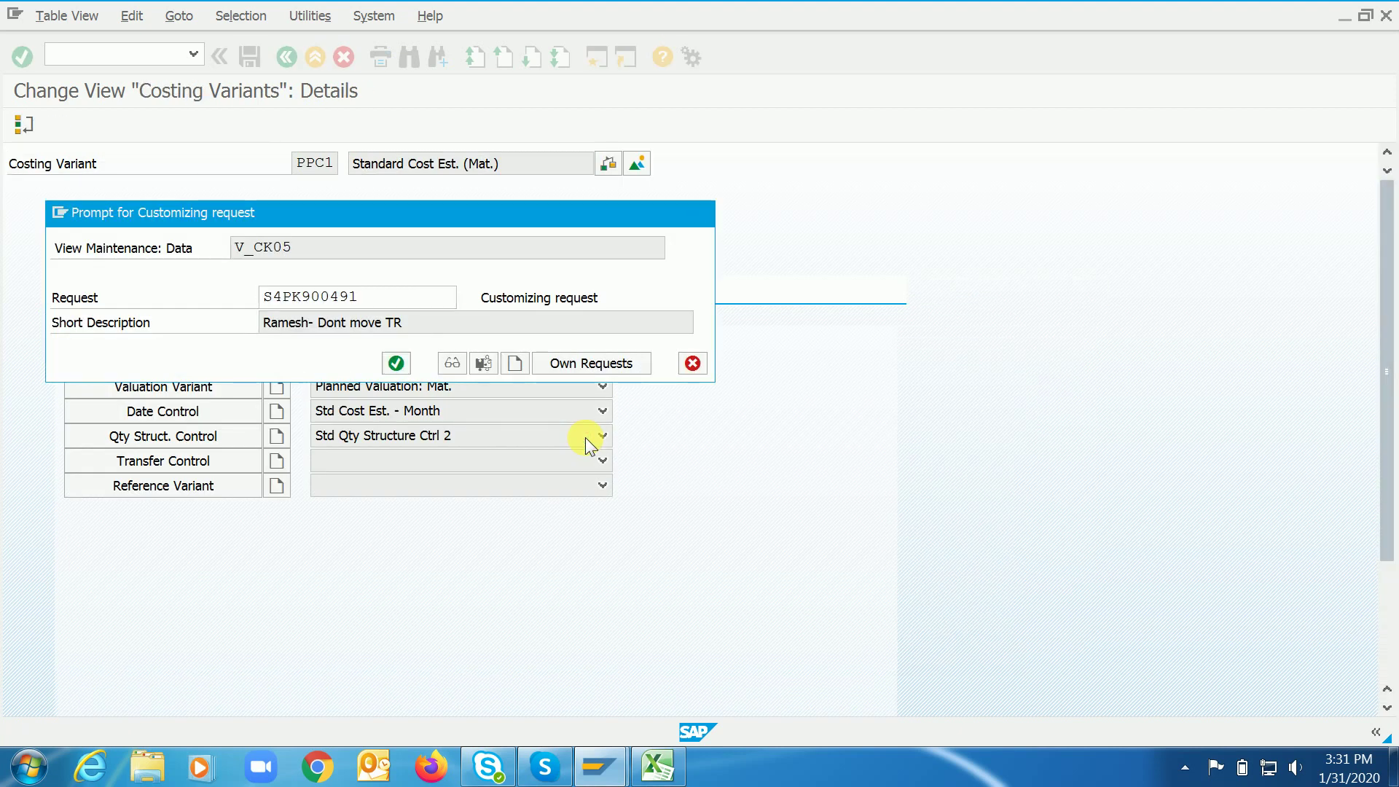
pyautogui.press('Return')
# Leave the costing variant, run transaction OKKN again, and open the valuation variant assigned to PPC1.
pyautogui.click(287, 57)
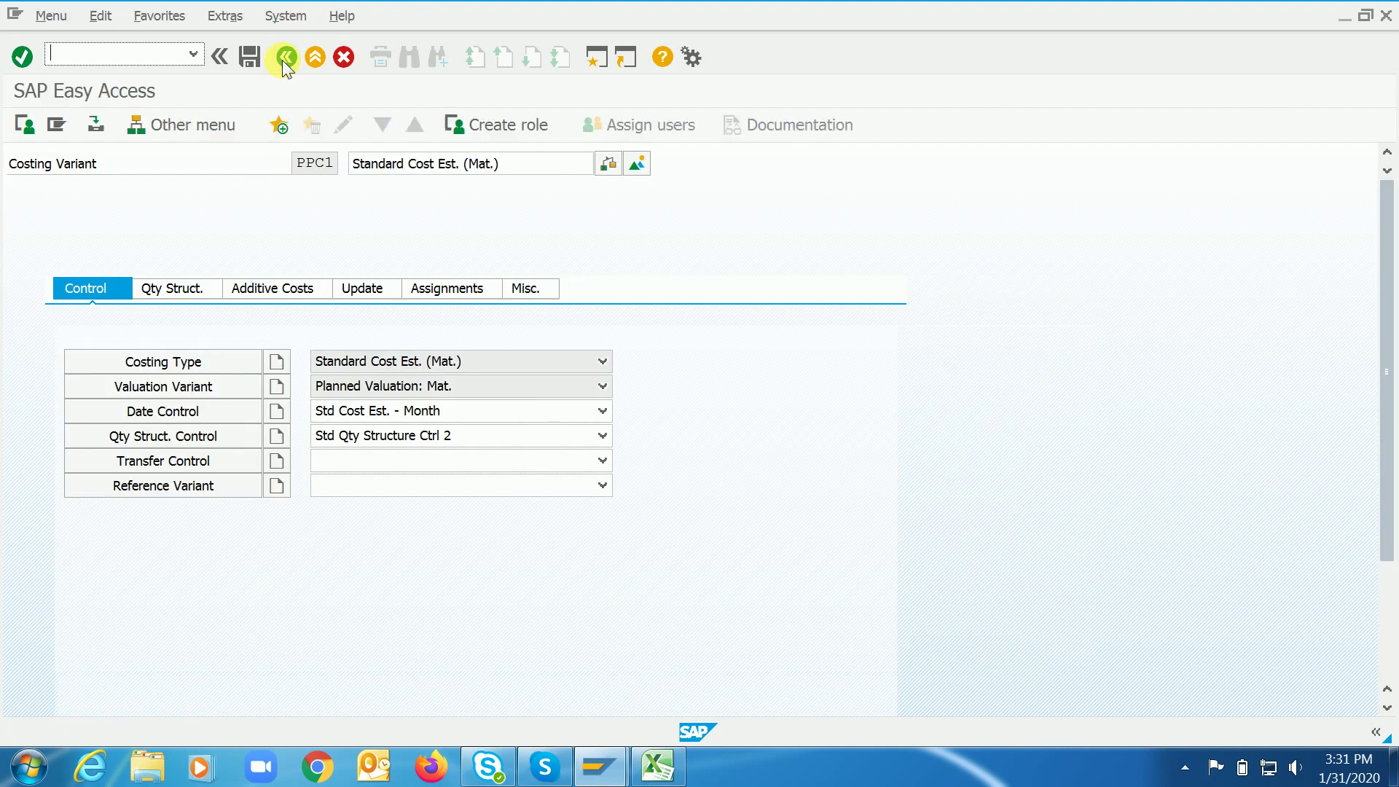
pyautogui.click(286, 57)
pyautogui.write('okkn')
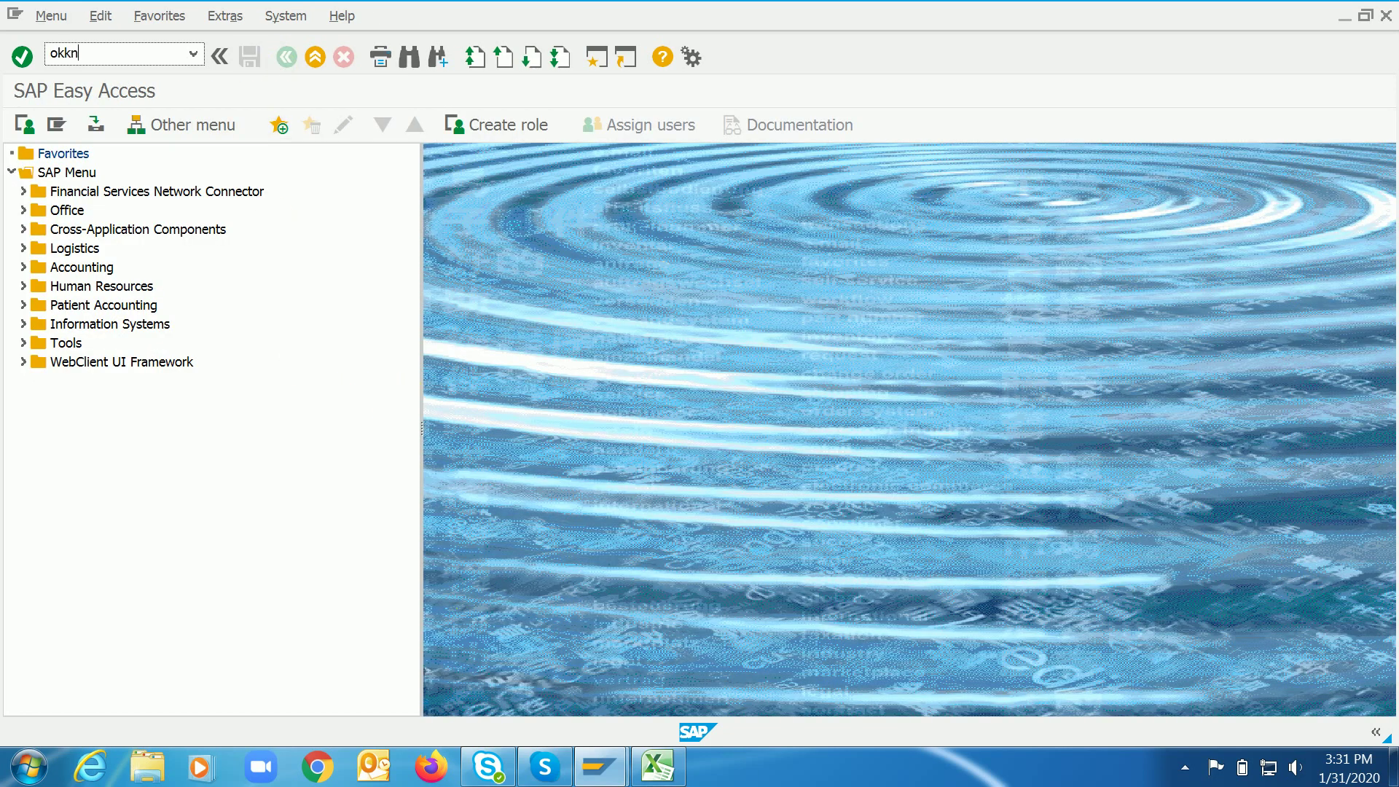
pyautogui.press('Return')
pyautogui.doubleClick(203, 390)
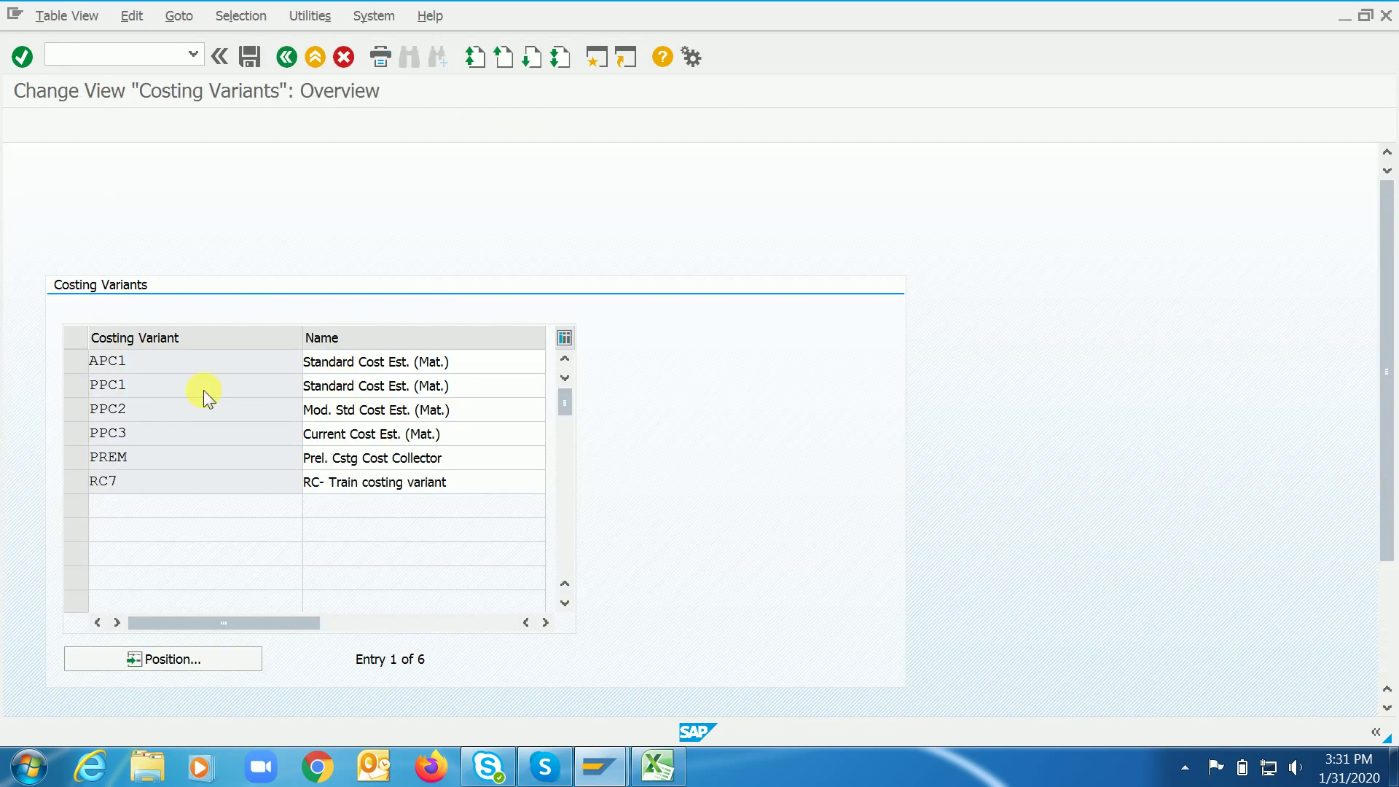
pyautogui.click(197, 386)
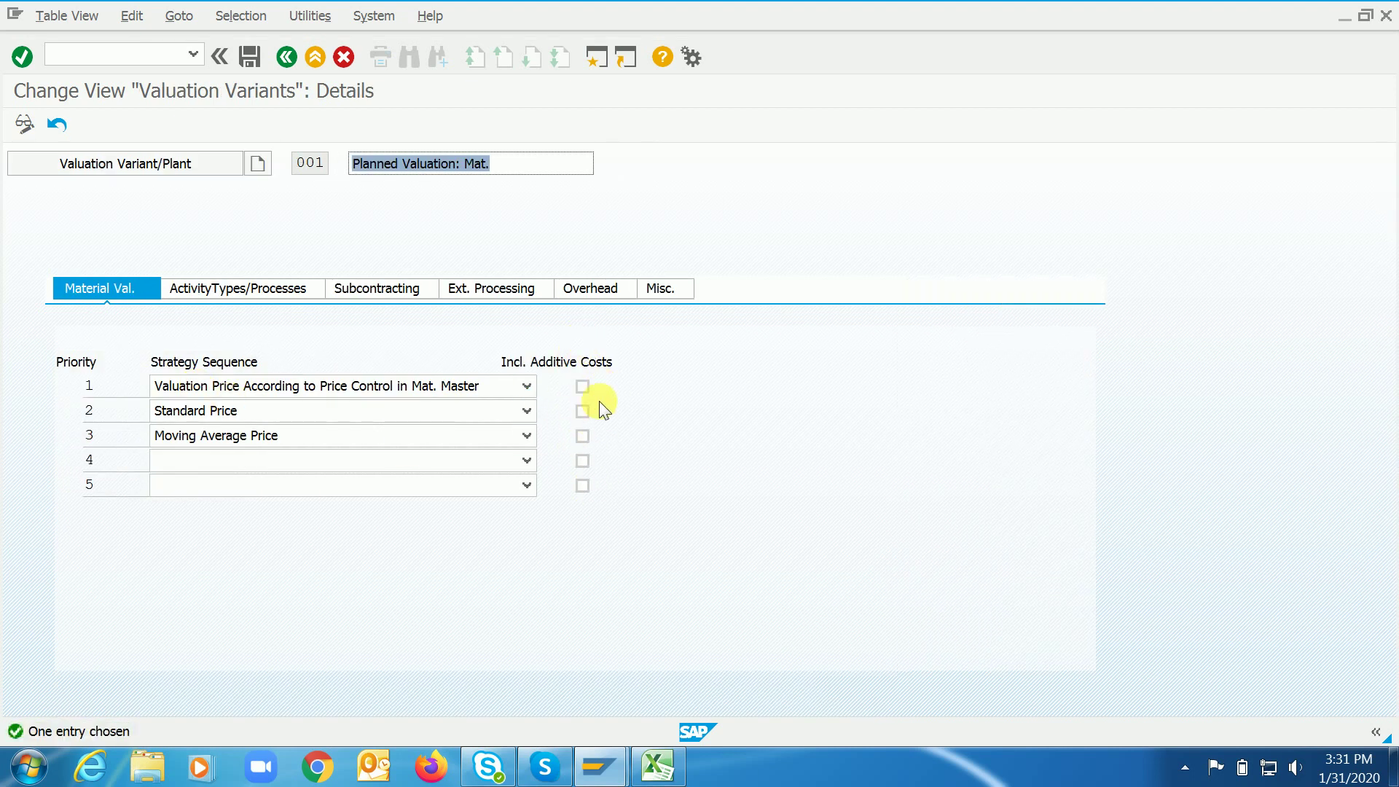
# Include additive costs for valuation priorities 1, 2 and 3 of valuation variant 001, and save to the proposed customizing request.
pyautogui.click(582, 387)
pyautogui.click(583, 411)
pyautogui.click(582, 436)
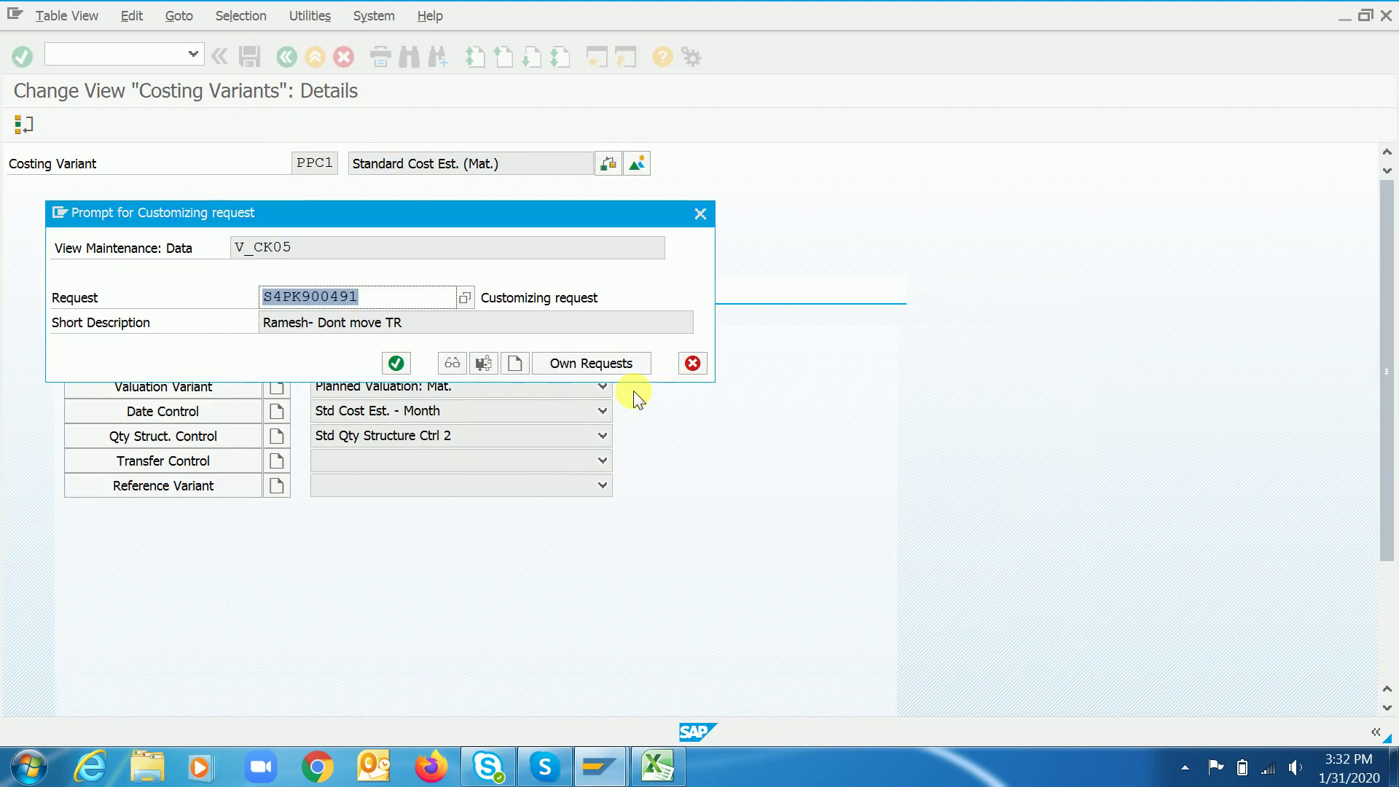
pyautogui.press('Return')
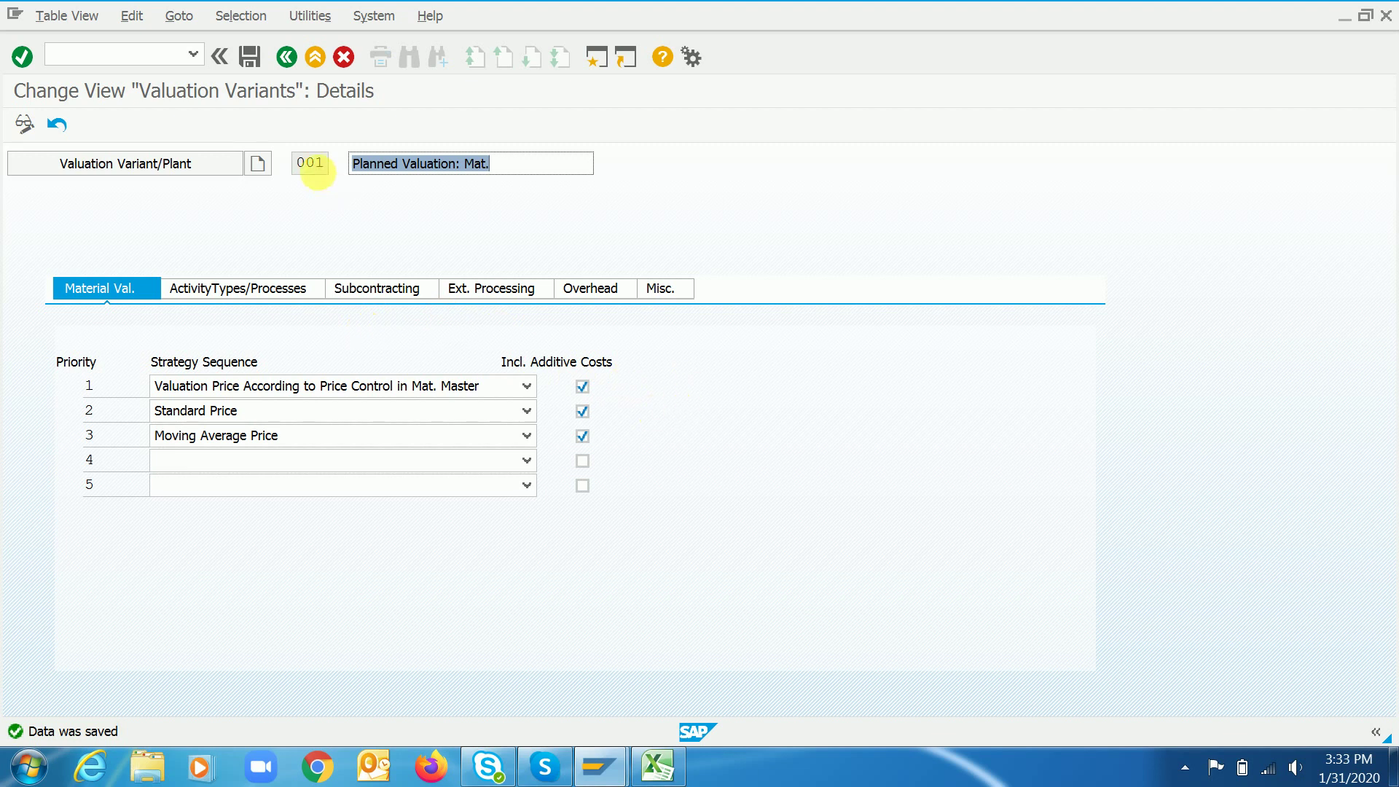
# Set PPC1 to Include Additive Costs, enable Include Additive Costs with Stock Transfers, and save to the proposed customizing request.
pyautogui.click(286, 55)
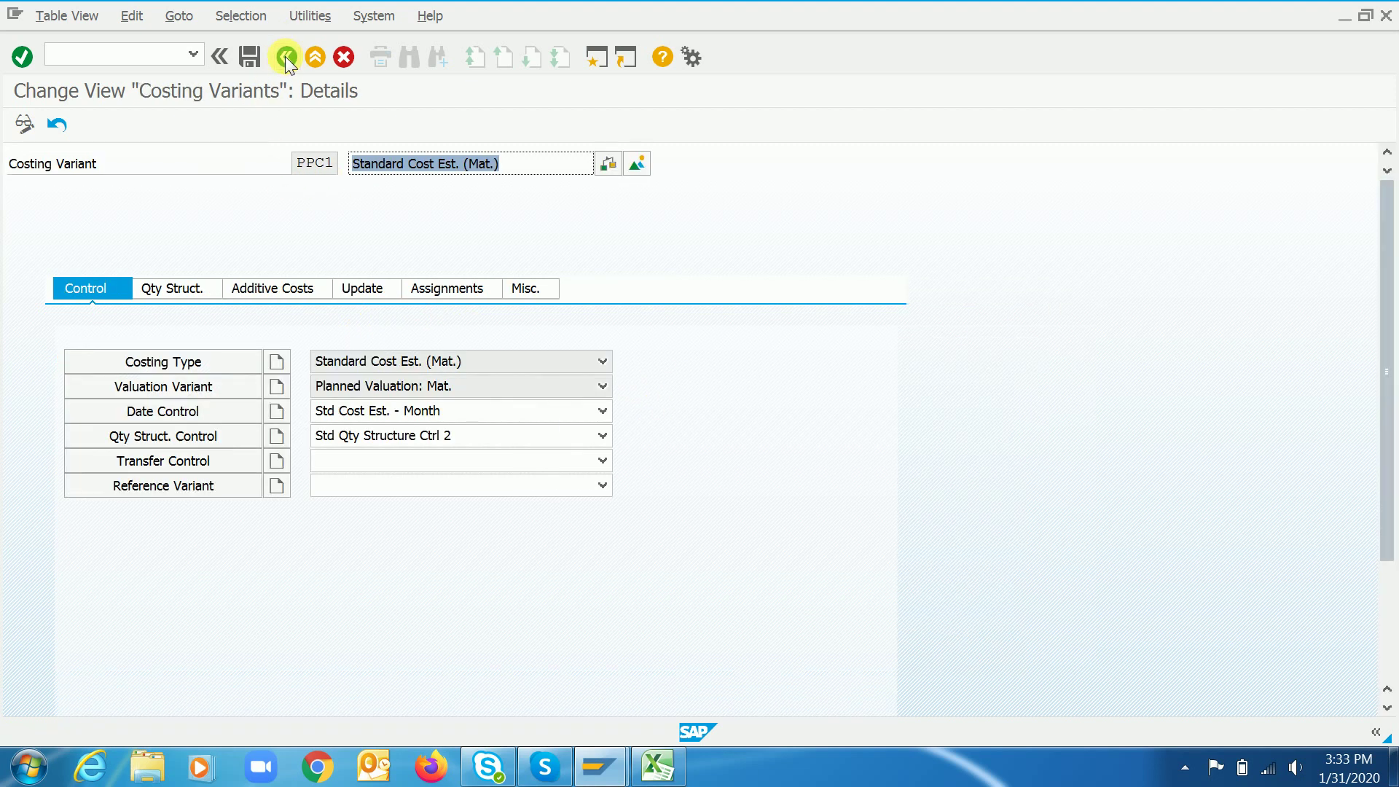
pyautogui.click(295, 292)
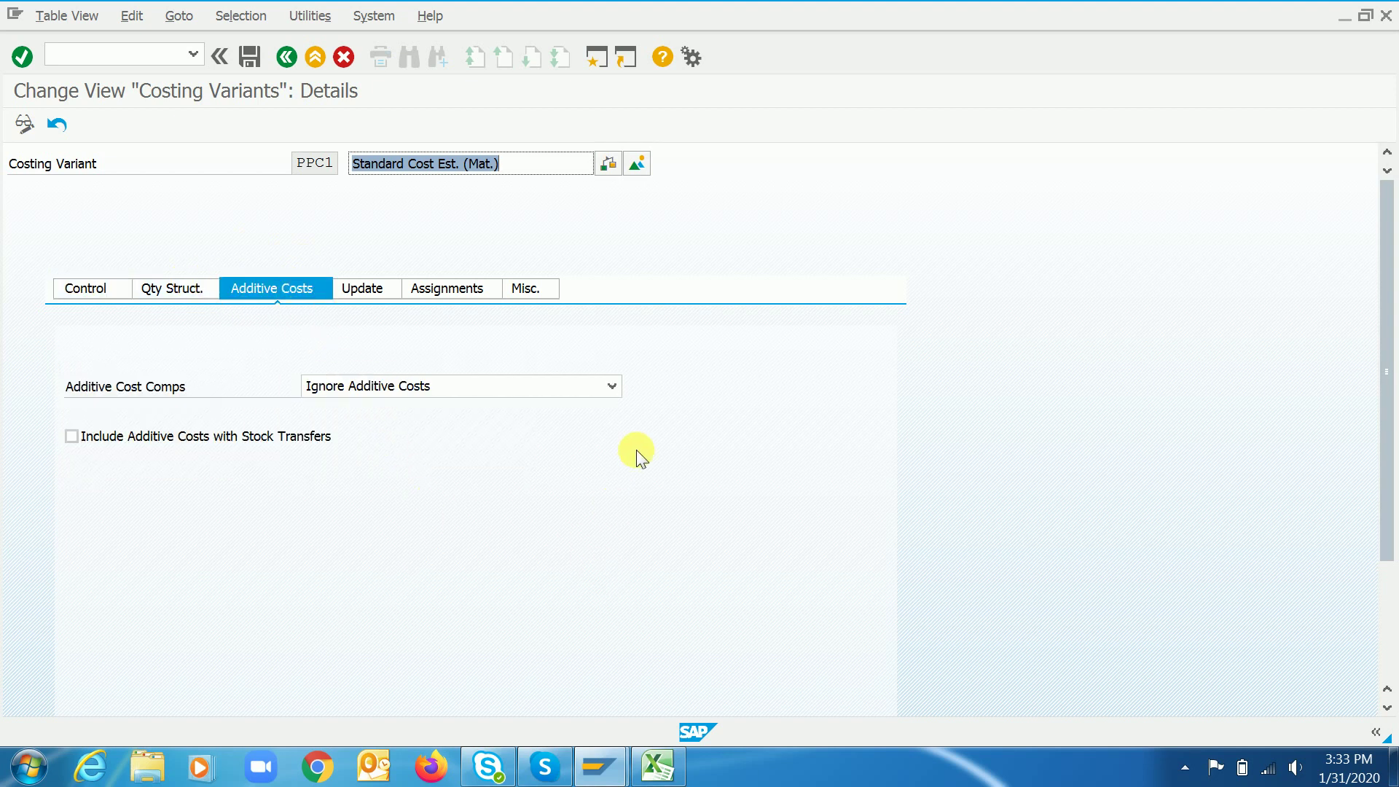
pyautogui.click(548, 398)
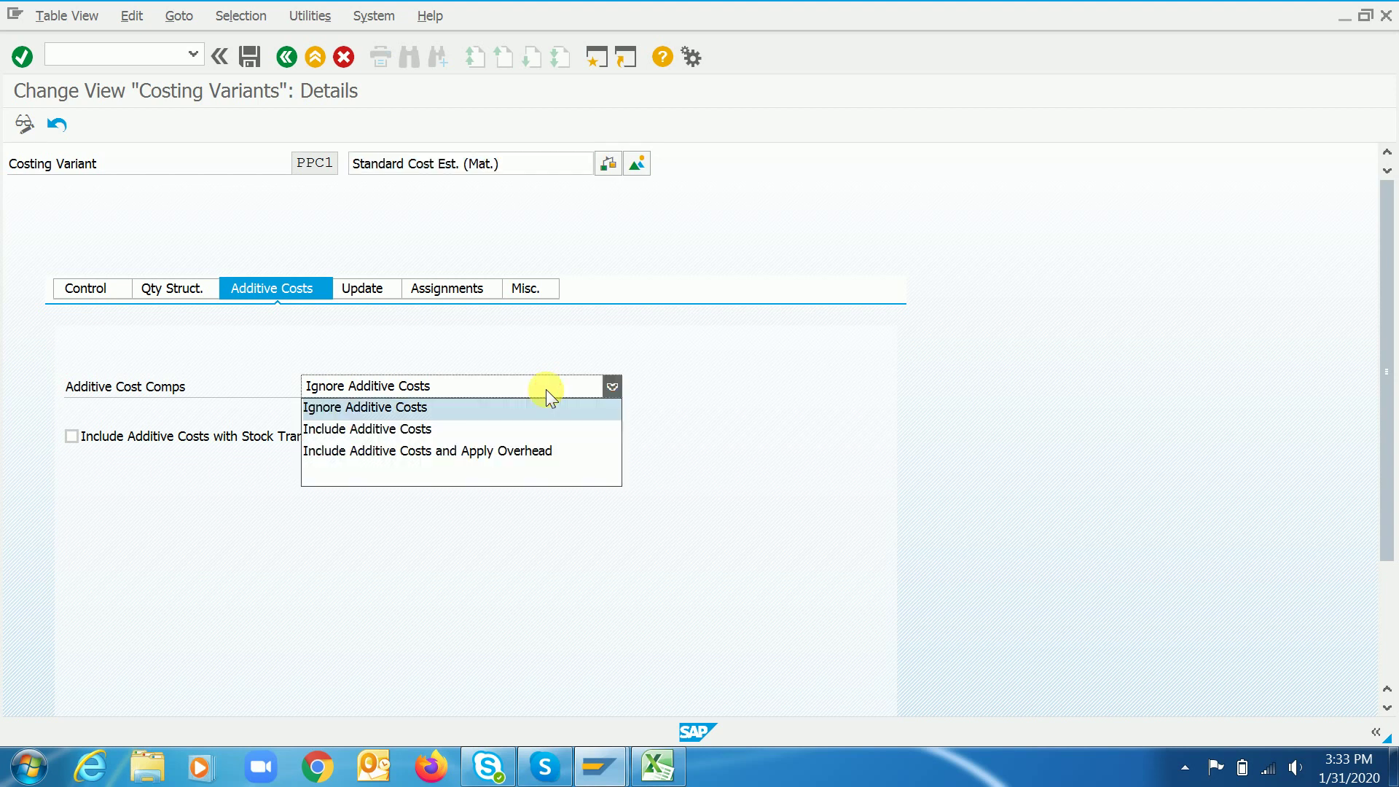
pyautogui.click(501, 430)
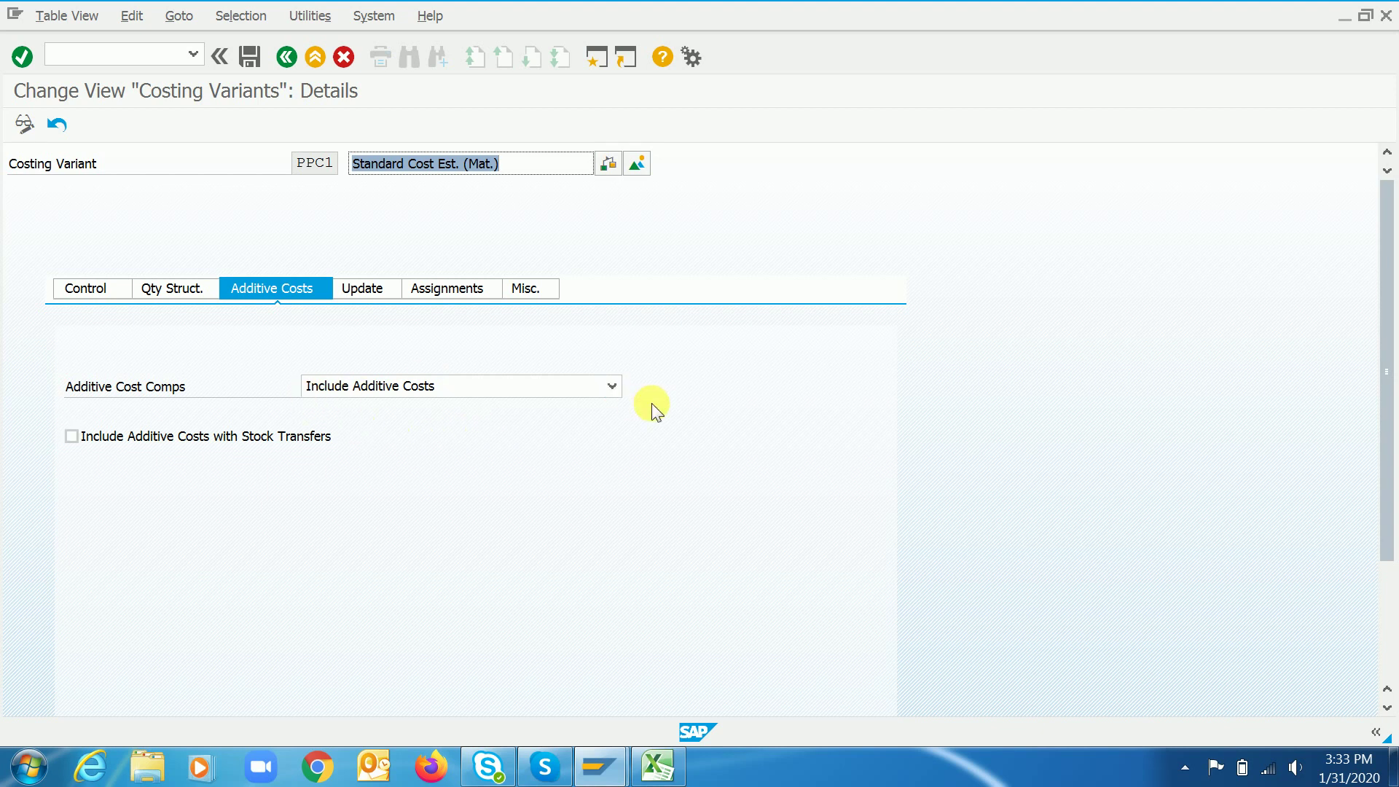
pyautogui.click(156, 437)
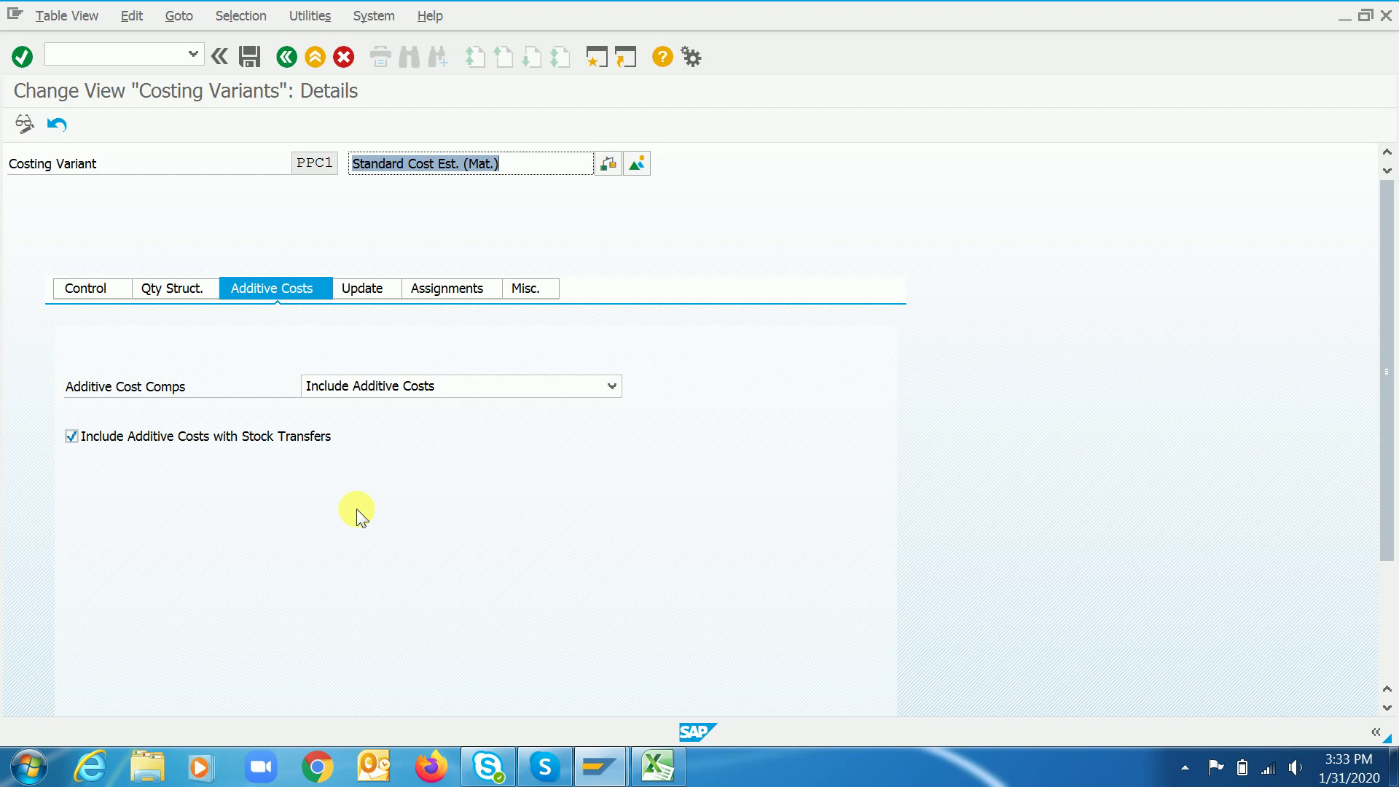
pyautogui.hotkey('ctrl', 's')
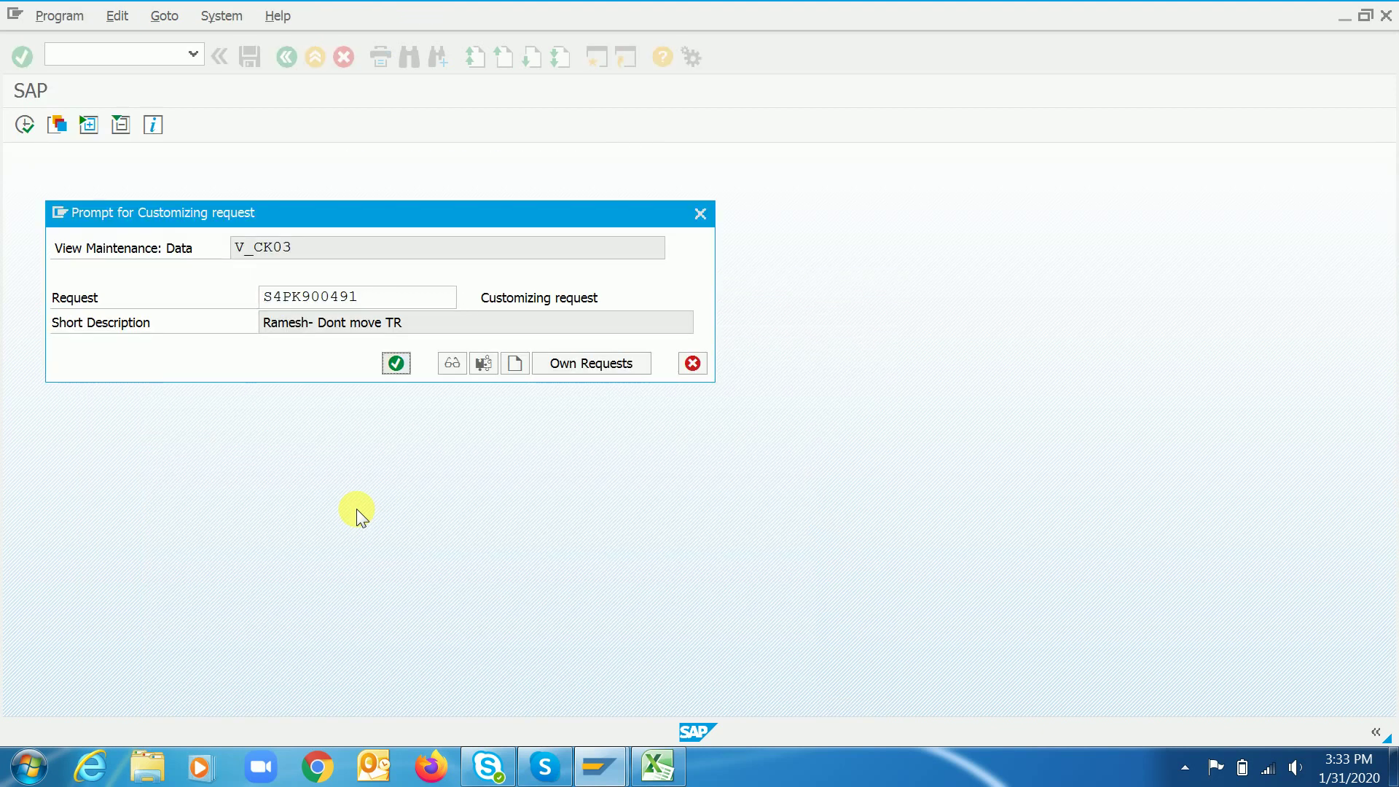
pyautogui.press('Return')
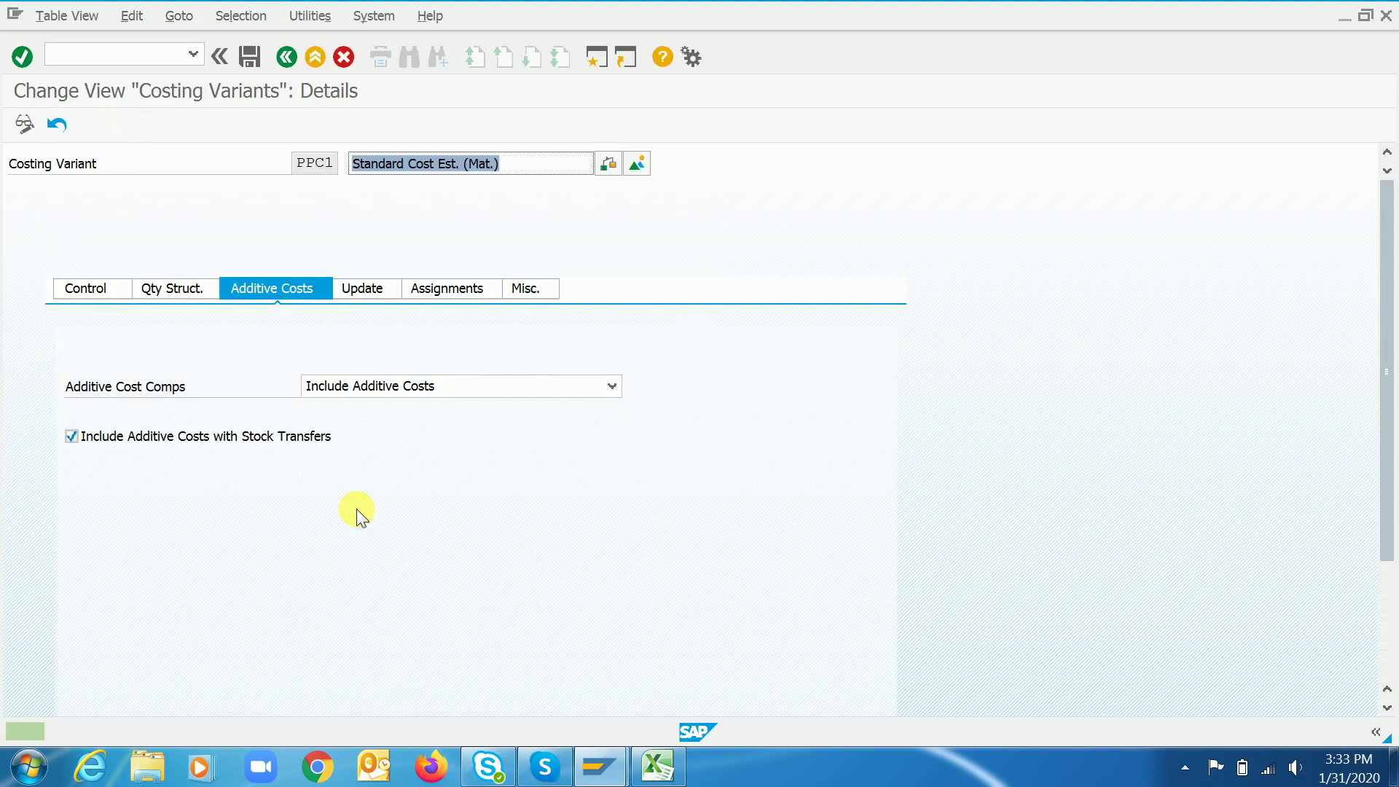
pyautogui.hotkey('ctrl', 's')
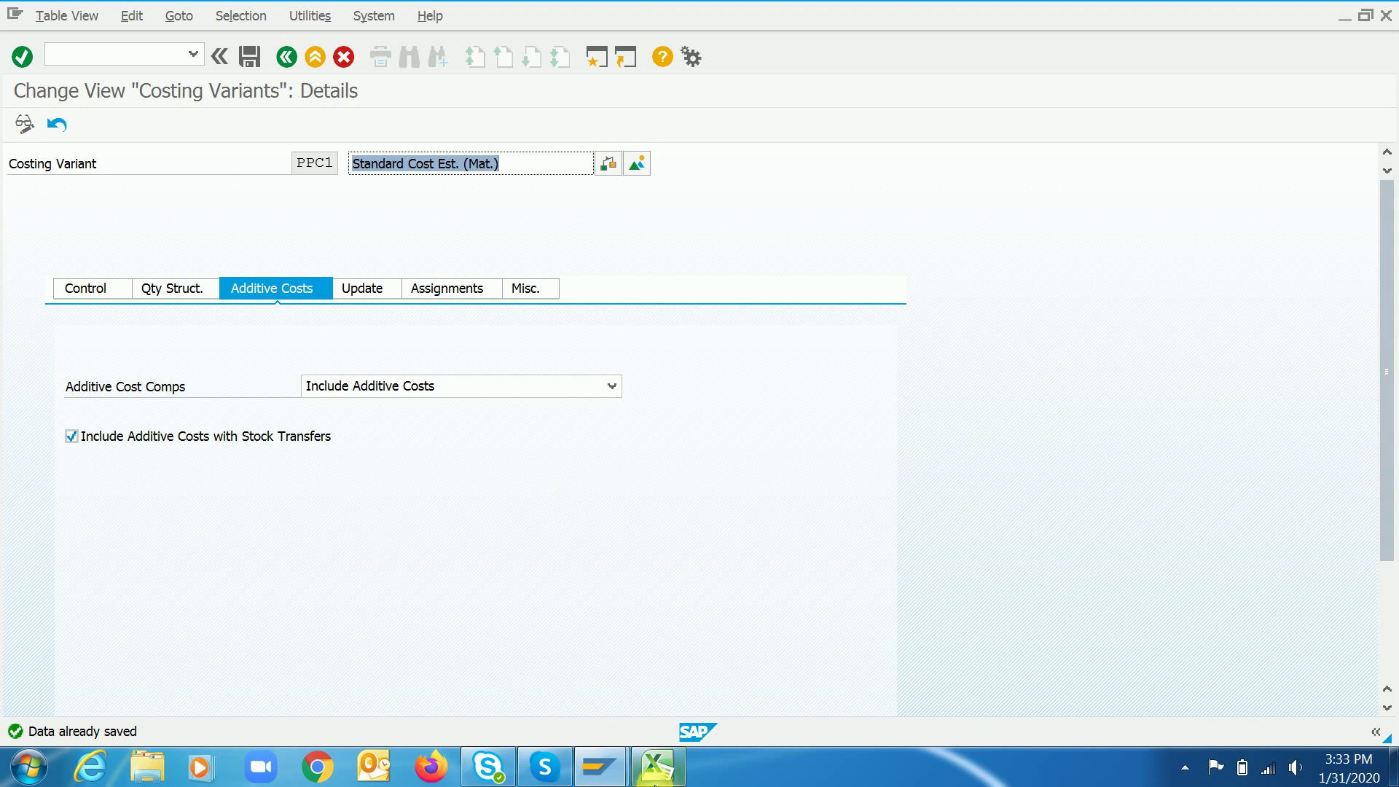
# Switch to the Excel workbook and enter "2. Cost component structure" in cell B61.
pyautogui.click(657, 765)
pyautogui.click(241, 614)
pyautogui.click(200, 632)
pyautogui.write('2.')
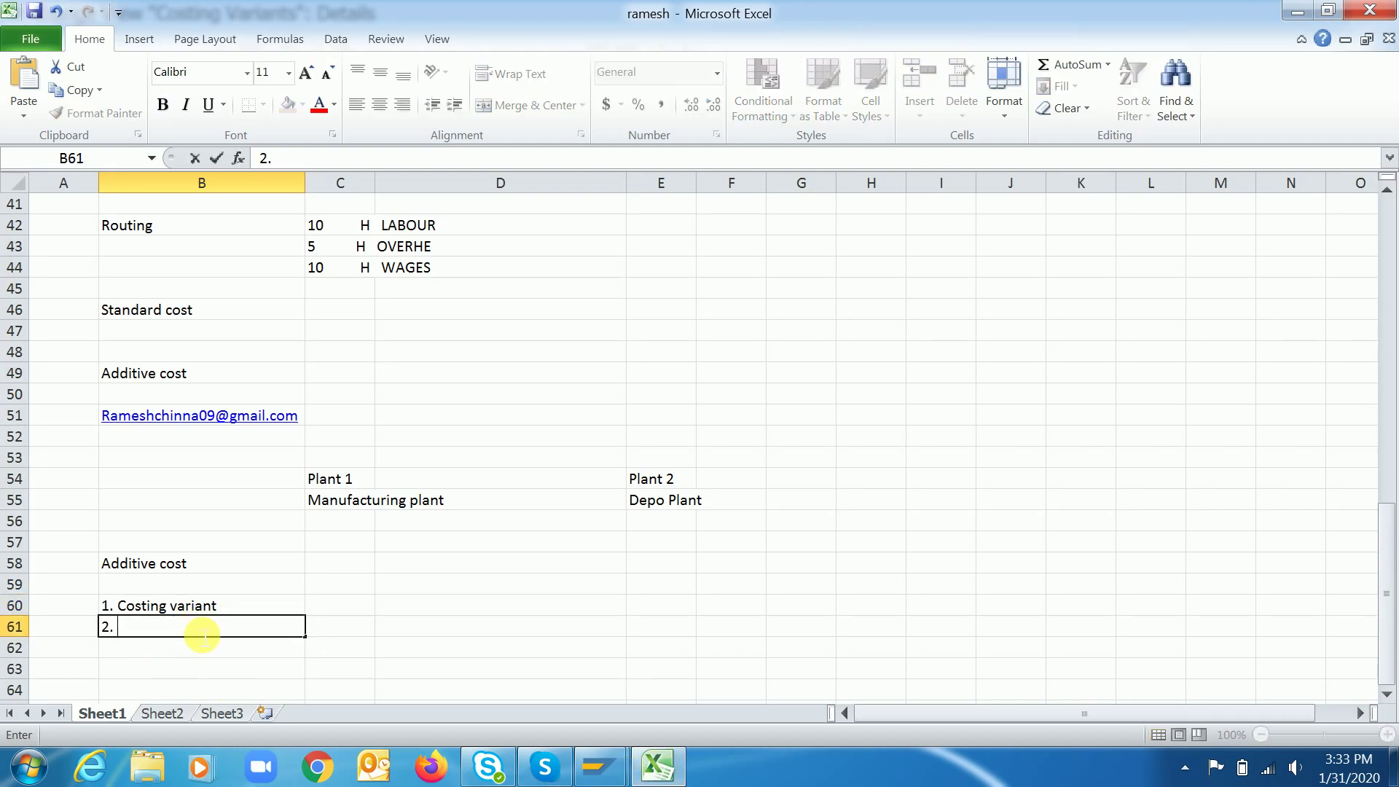
pyautogui.write(' Cost component structure')
pyautogui.press('Return')
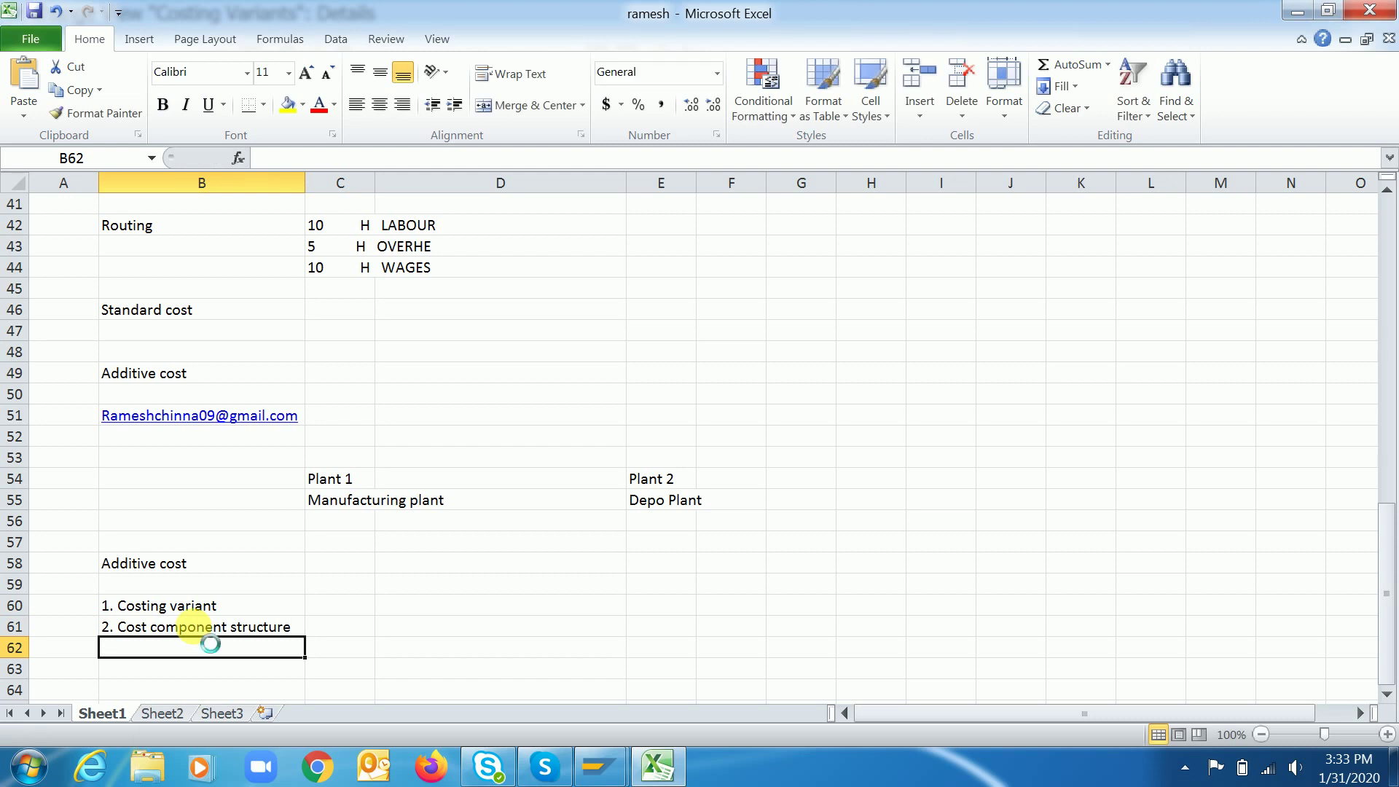
# Return to the Excel workbook and enter "Cost element" in cell D61, beside the cost component structure line.
pyautogui.click(200, 631)
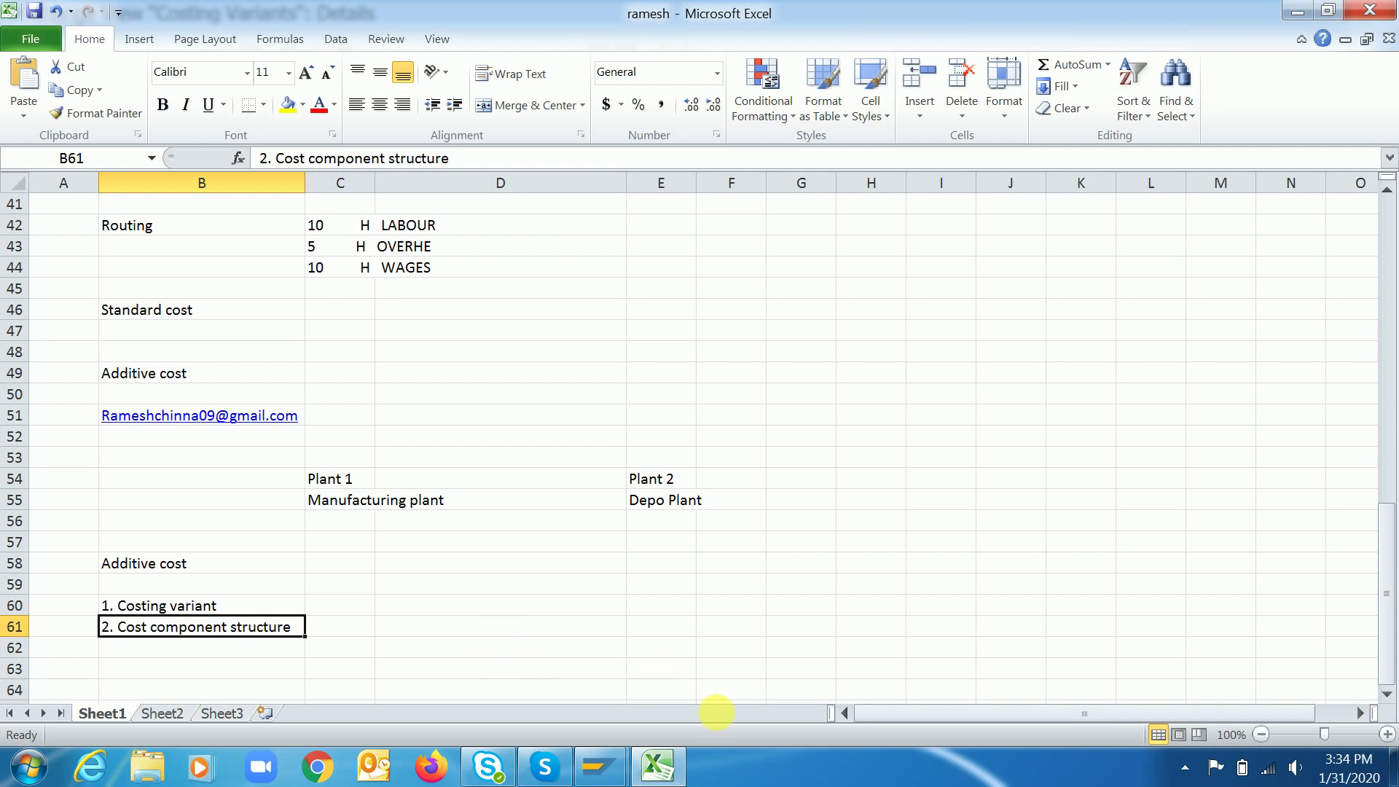
pyautogui.moveTo(610, 751)
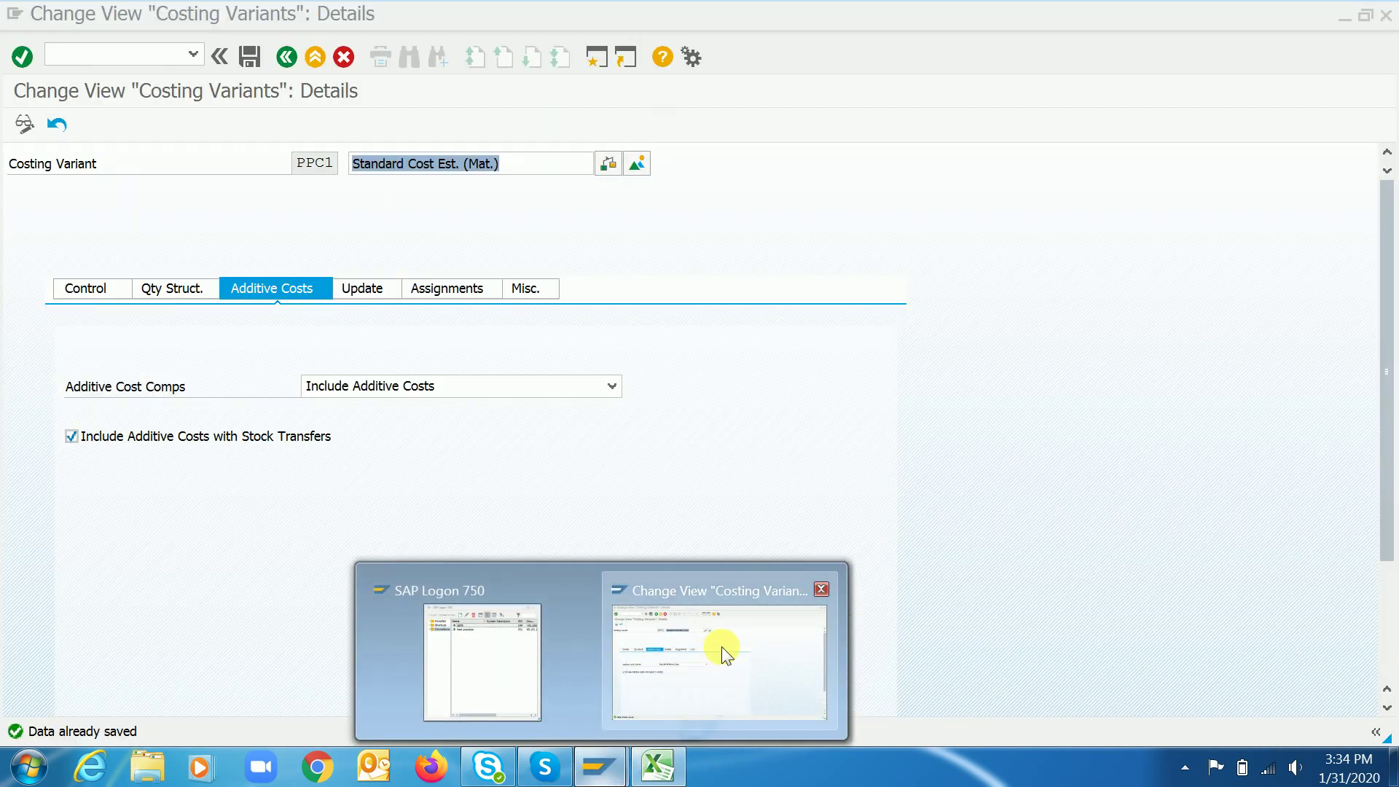
pyautogui.click(720, 647)
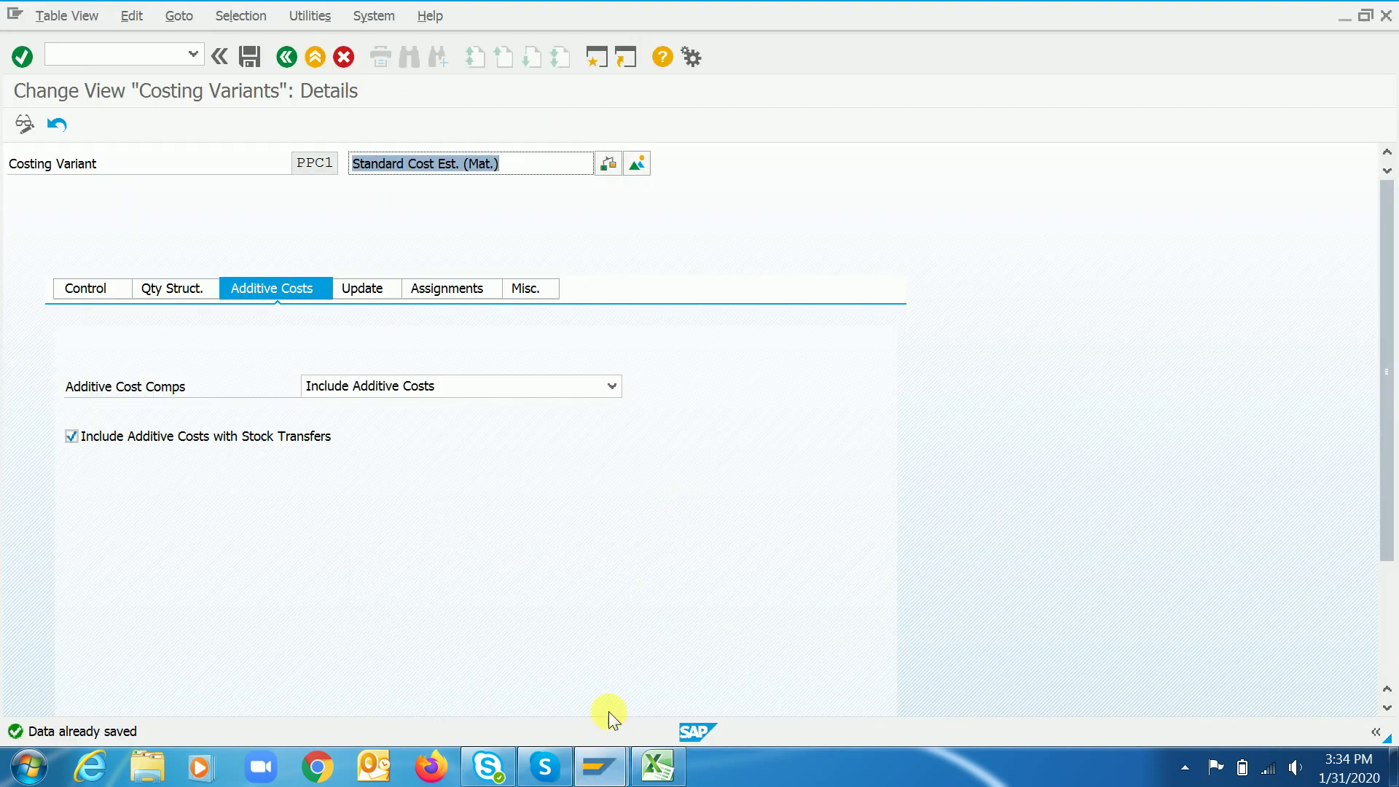
pyautogui.click(649, 767)
pyautogui.click(402, 627)
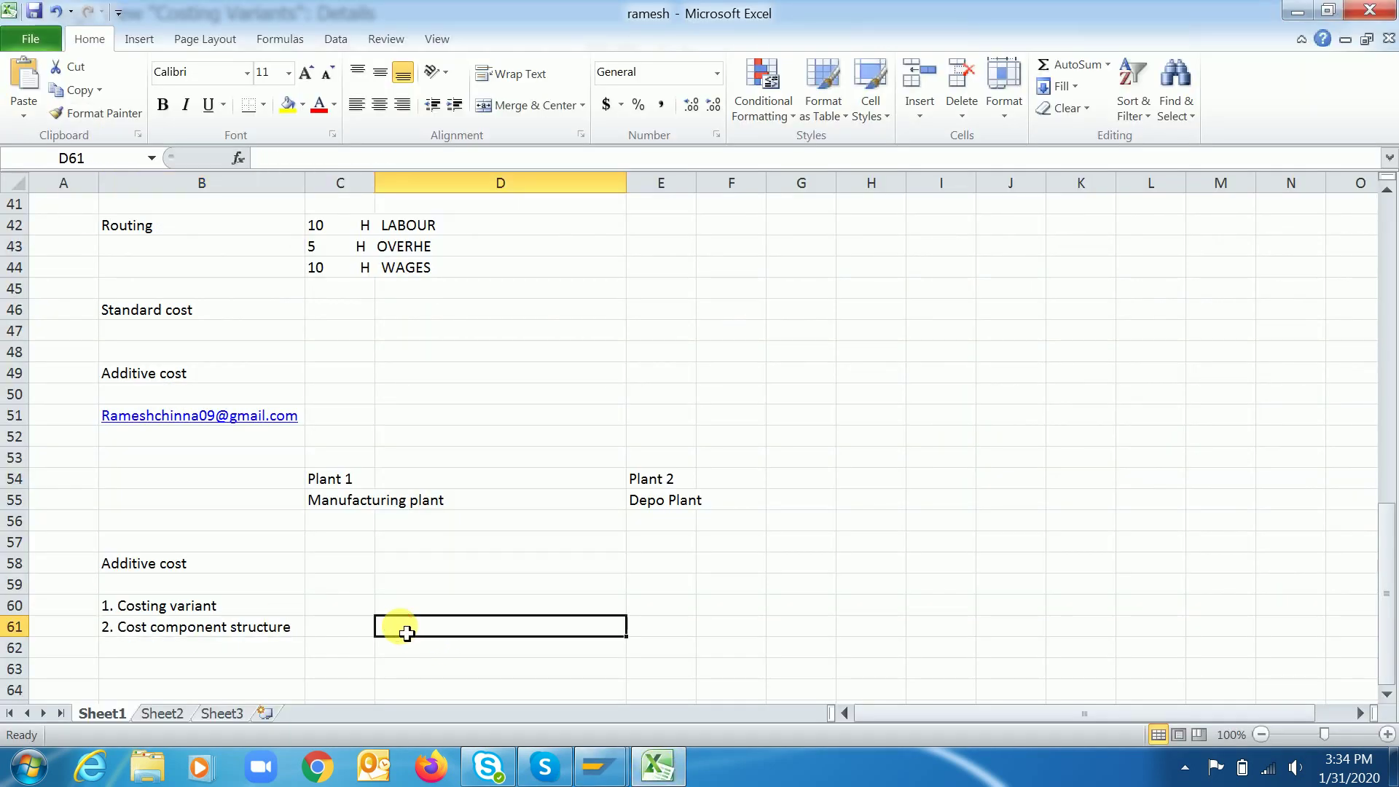
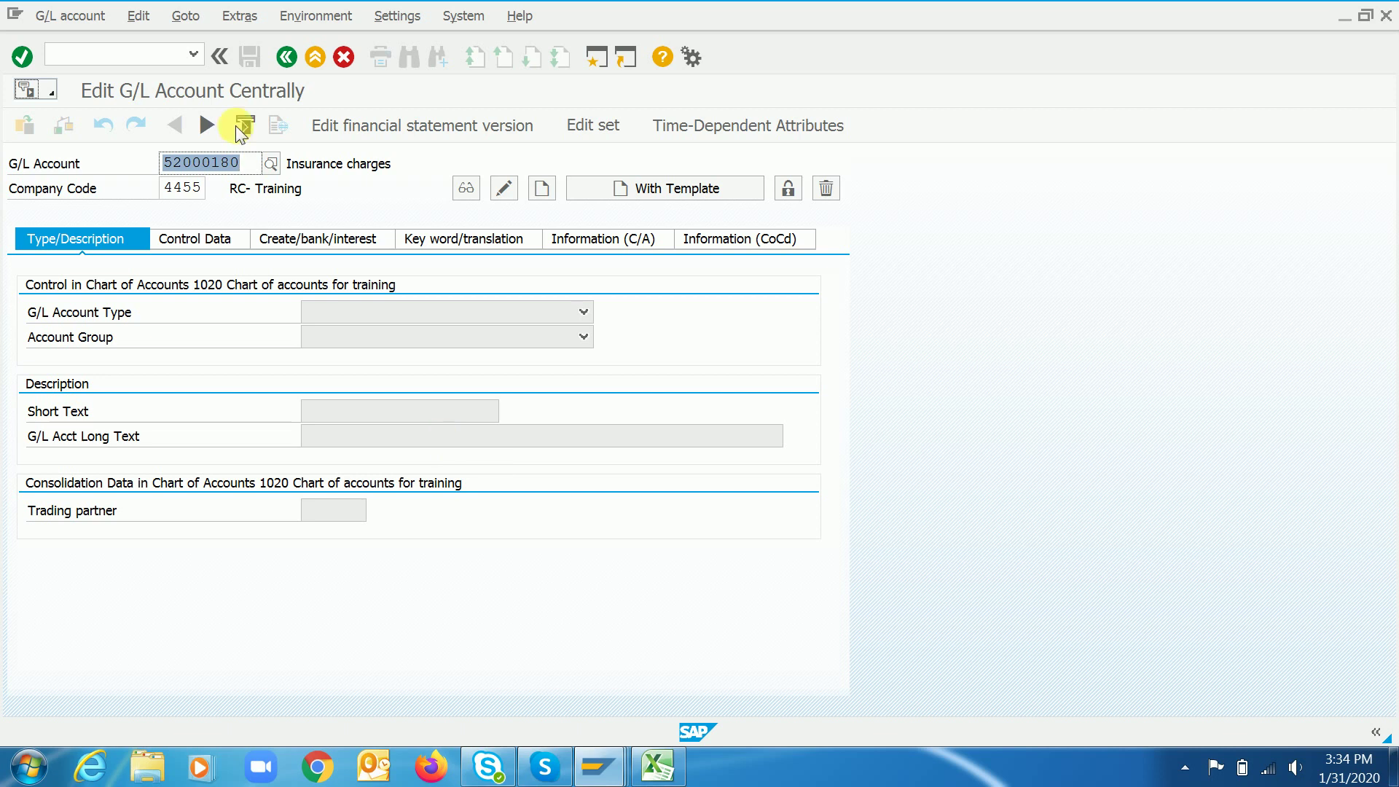
# Start creating G/L account 52000190 in company code 4455.
pyautogui.click(242, 164)
pyautogui.press('BackSpace')
pyautogui.press('BackSpace')
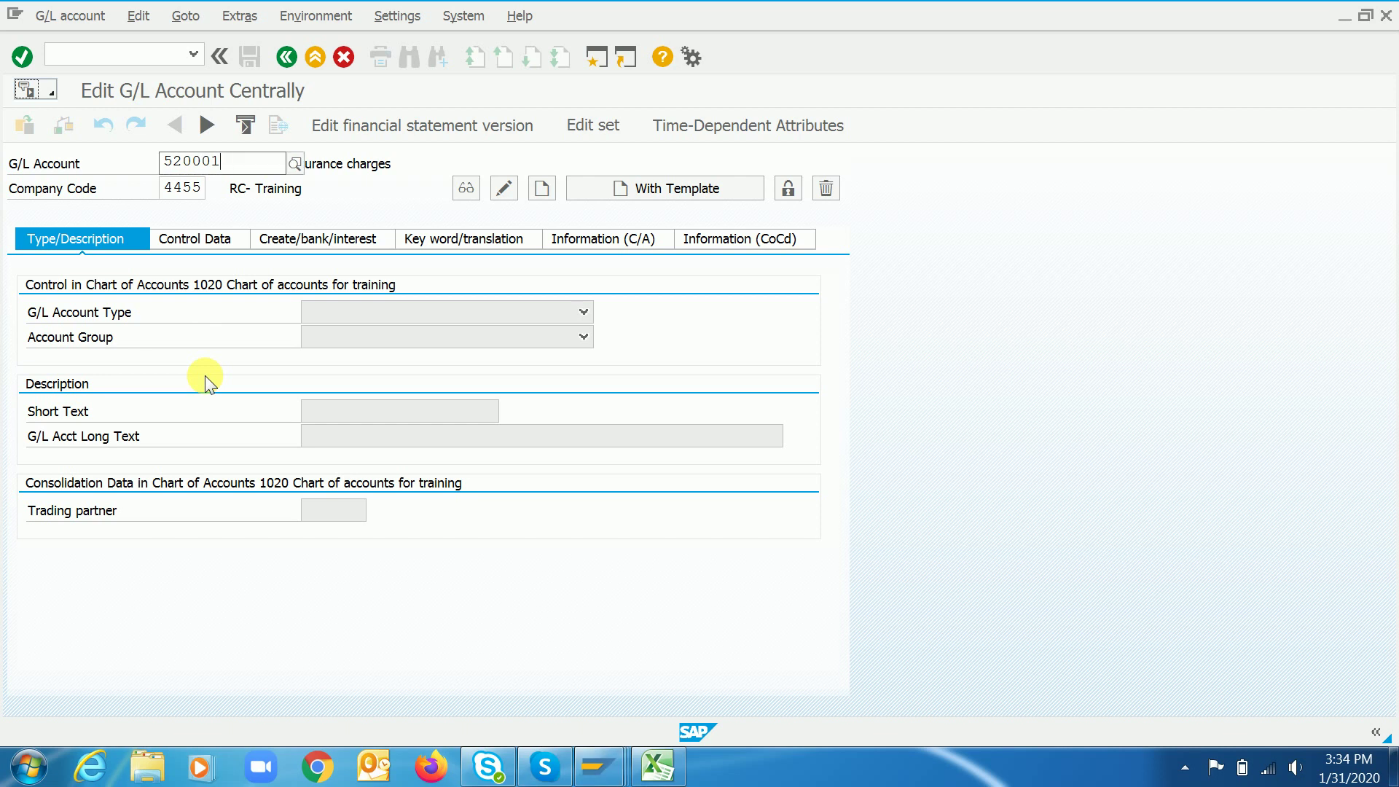
pyautogui.write('90')
pyautogui.press('Tab')
pyautogui.press('Tab')
pyautogui.press('Tab')
pyautogui.press('Tab')
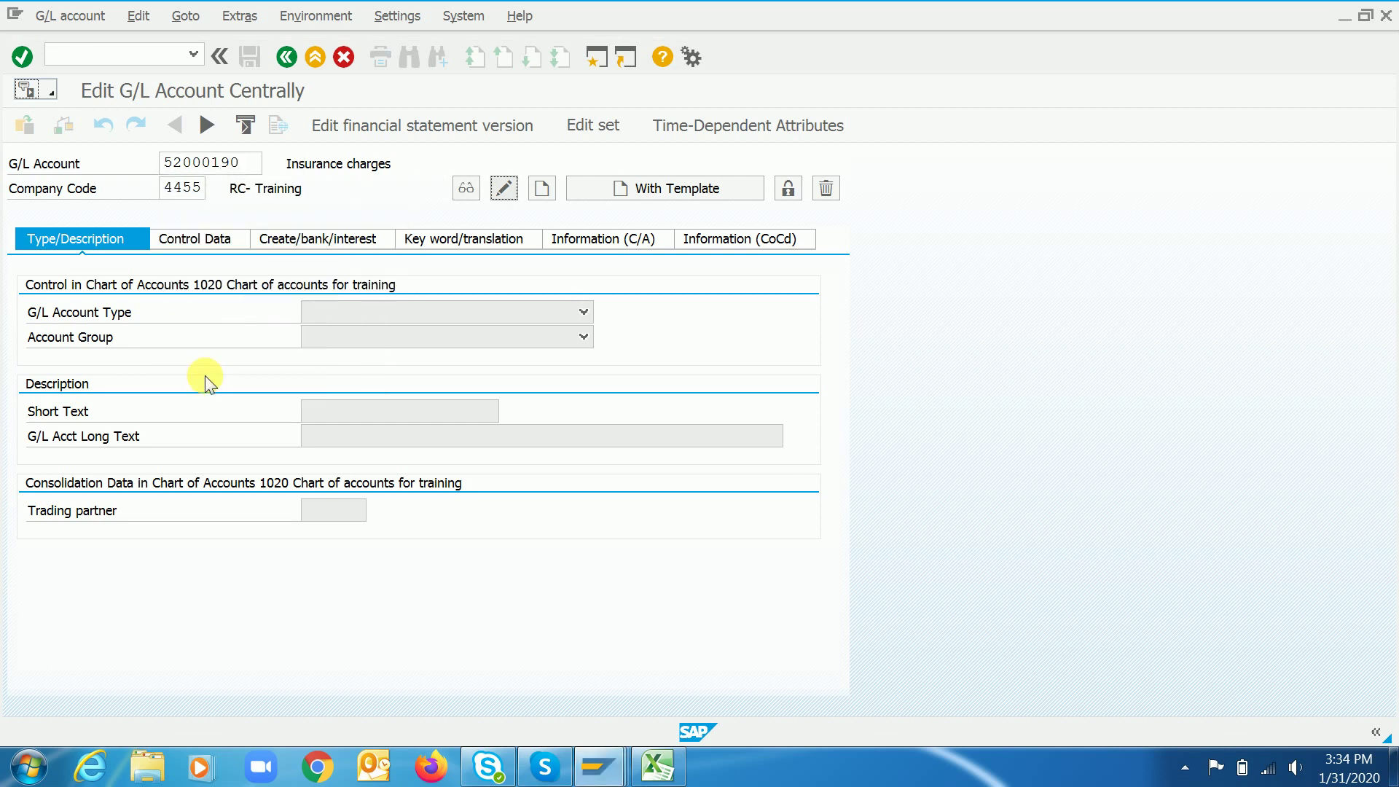
pyautogui.press('Return')
# Set the new G/L account's type to Secondary Costs and its account group to mis.
pyautogui.click(544, 312)
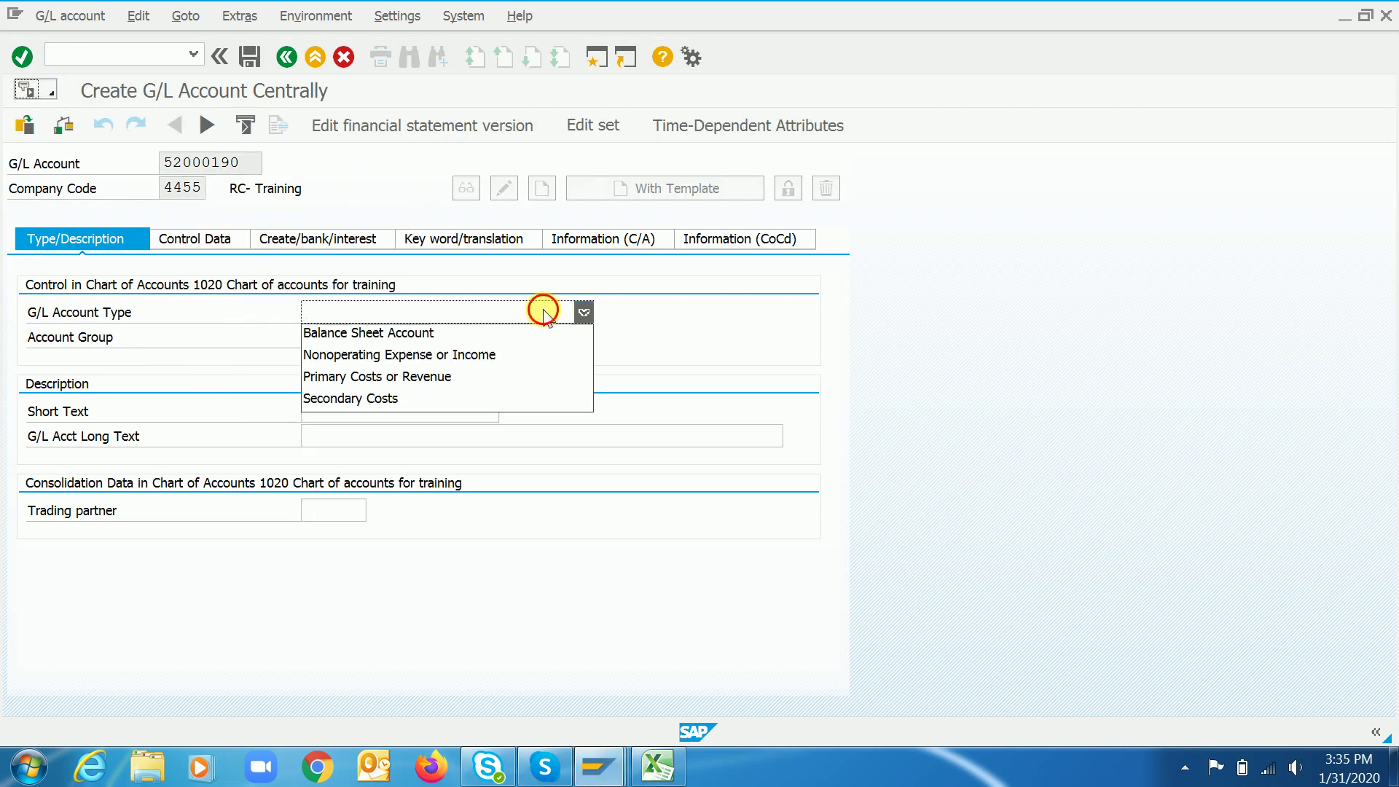
pyautogui.click(409, 398)
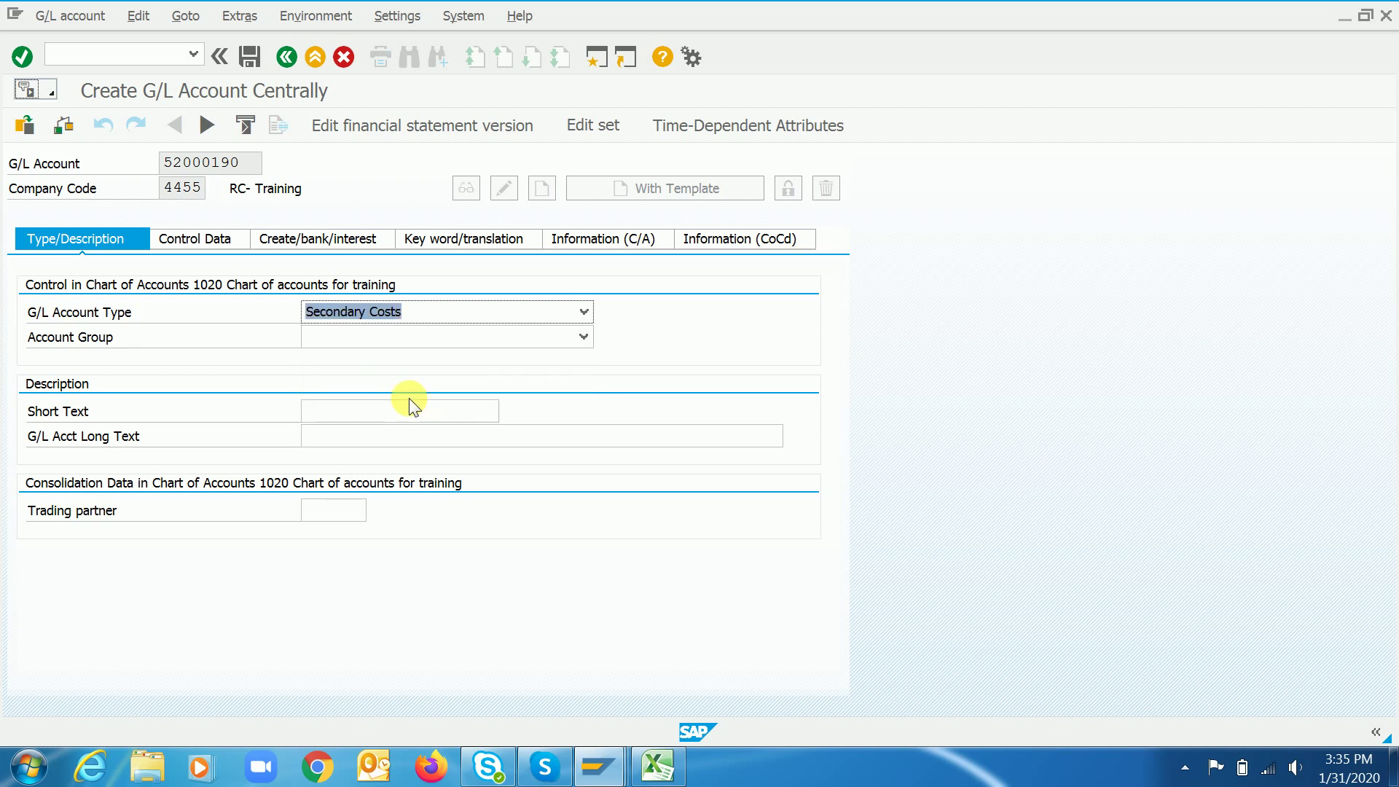
pyautogui.click(517, 338)
pyautogui.click(358, 532)
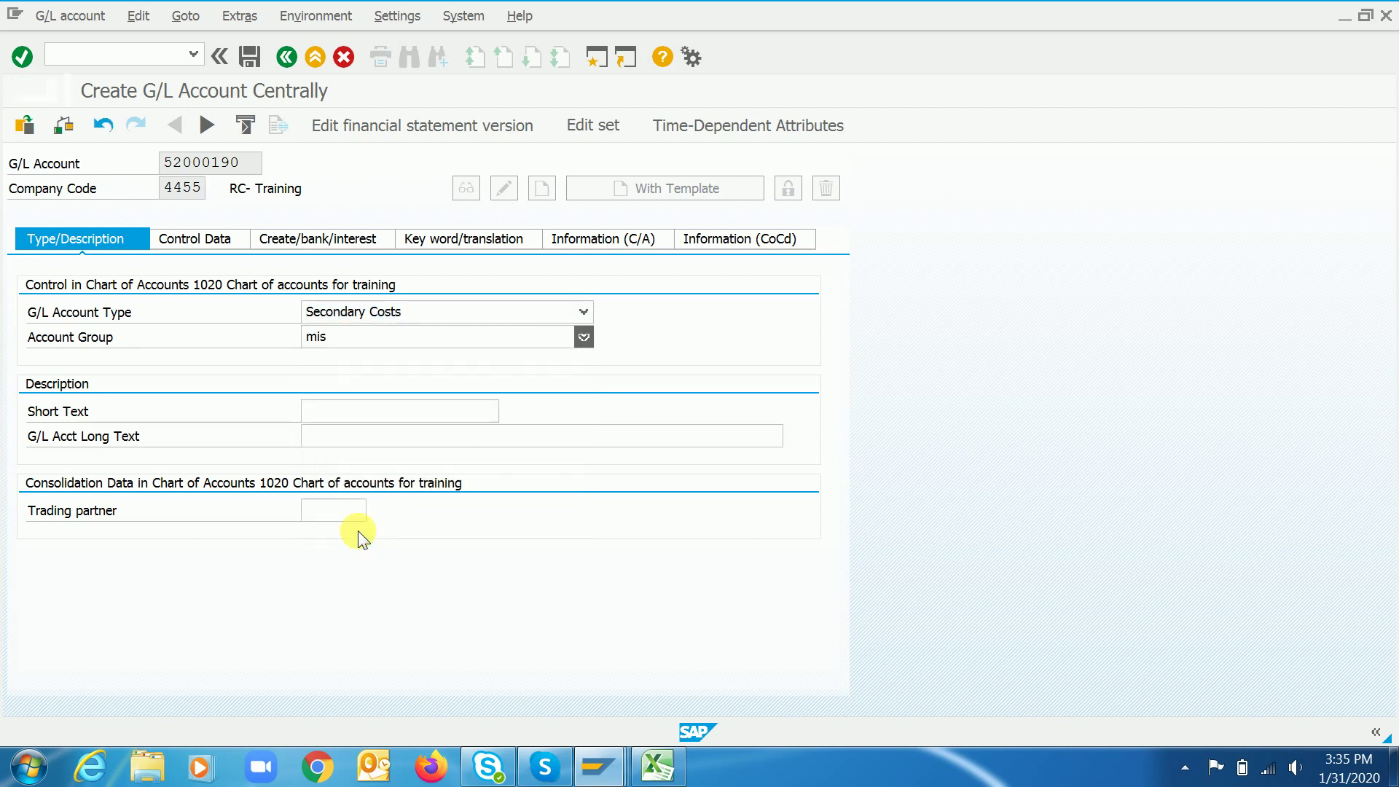
# Enter "Insurance charges" as both the short text and the long text of the G/L account.
pyautogui.click(415, 419)
pyautogui.write('Insurance')
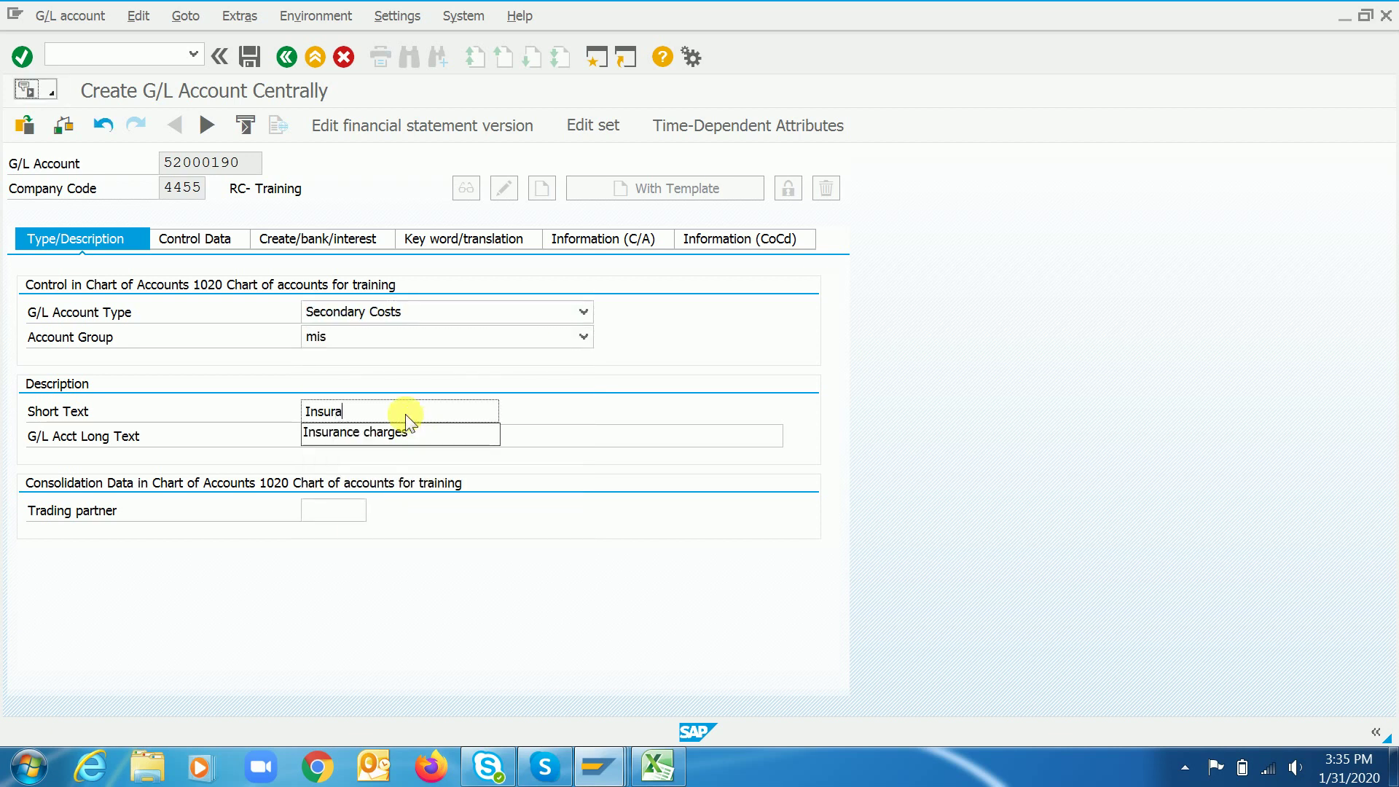
pyautogui.click(415, 432)
pyautogui.press('Tab')
pyautogui.write('Inu')
pyautogui.press('BackSpace')
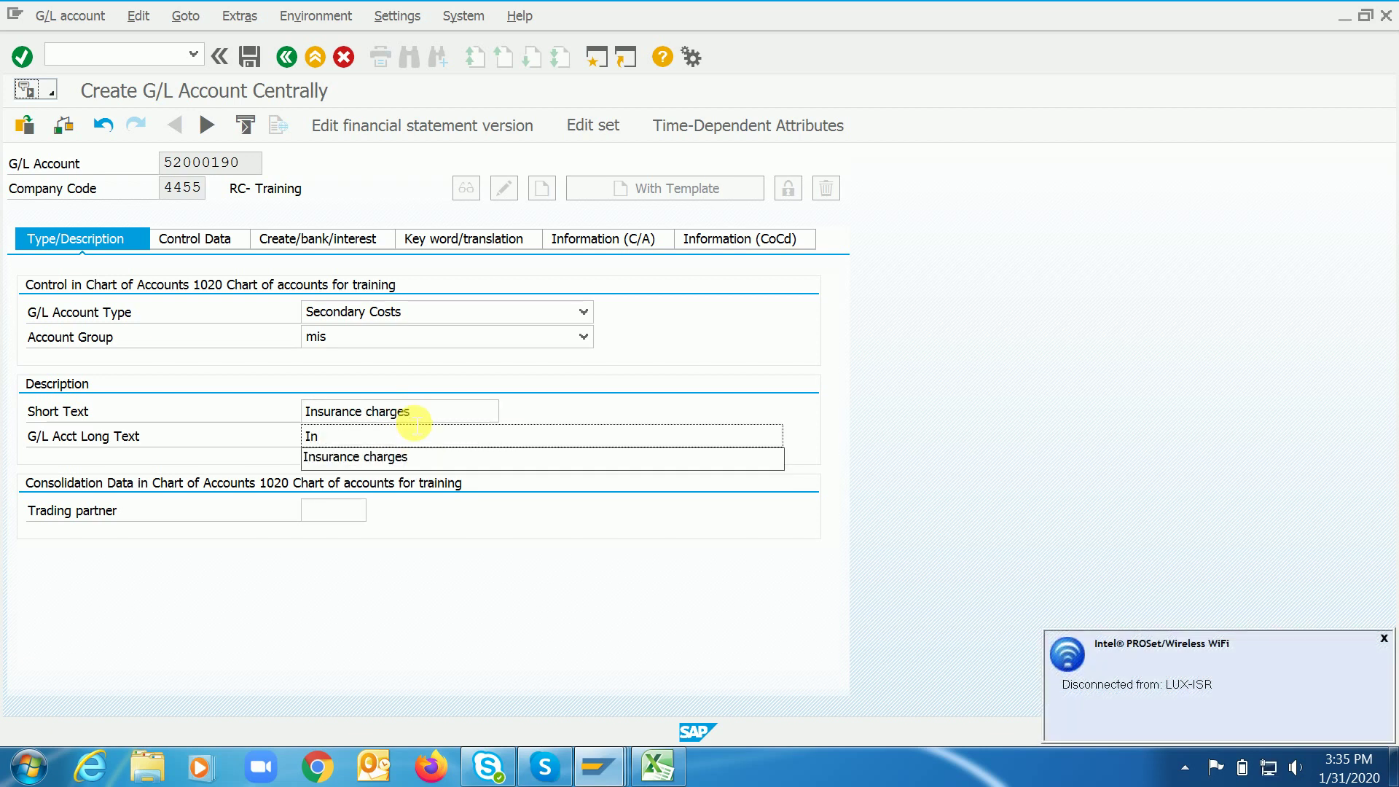
pyautogui.write('surance cha')
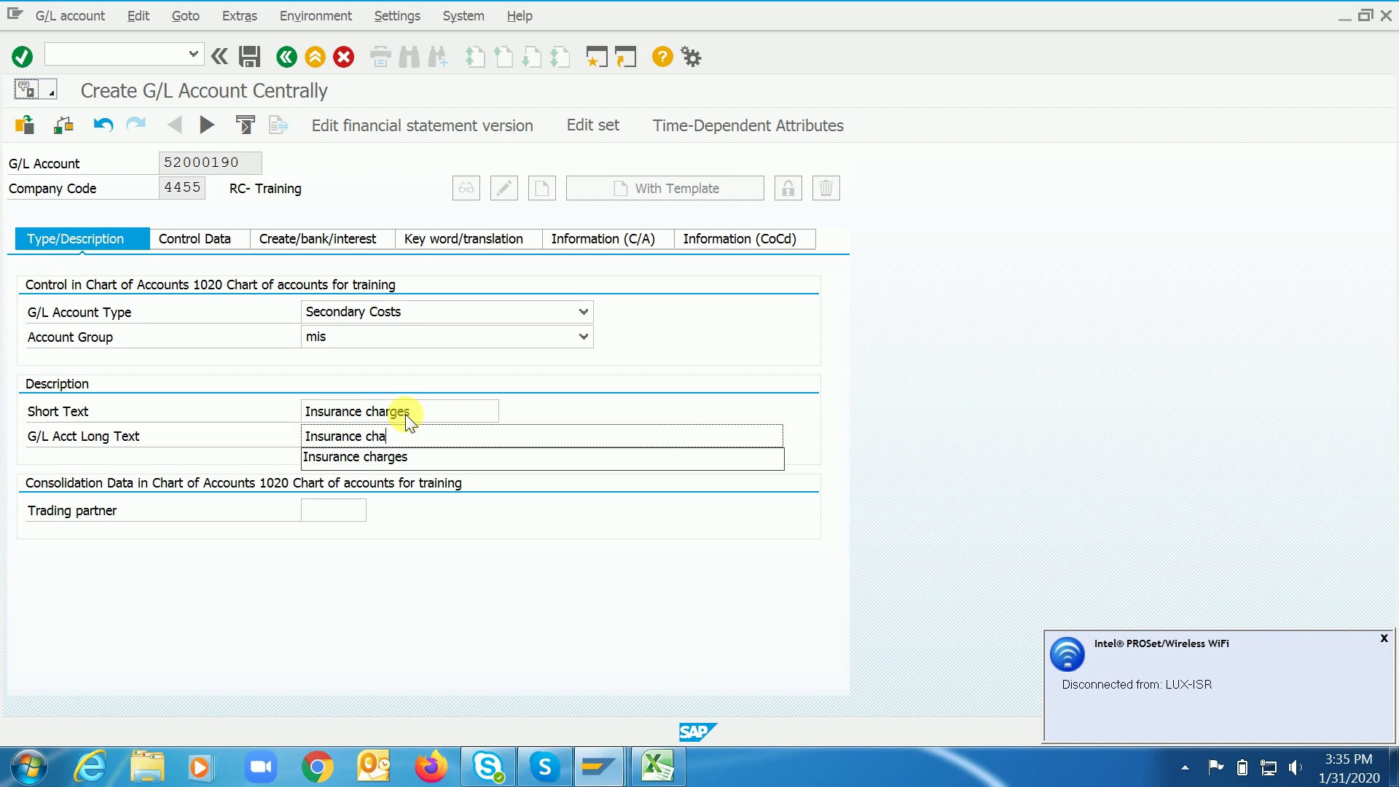
pyautogui.write('rges')
pyautogui.press('Return')
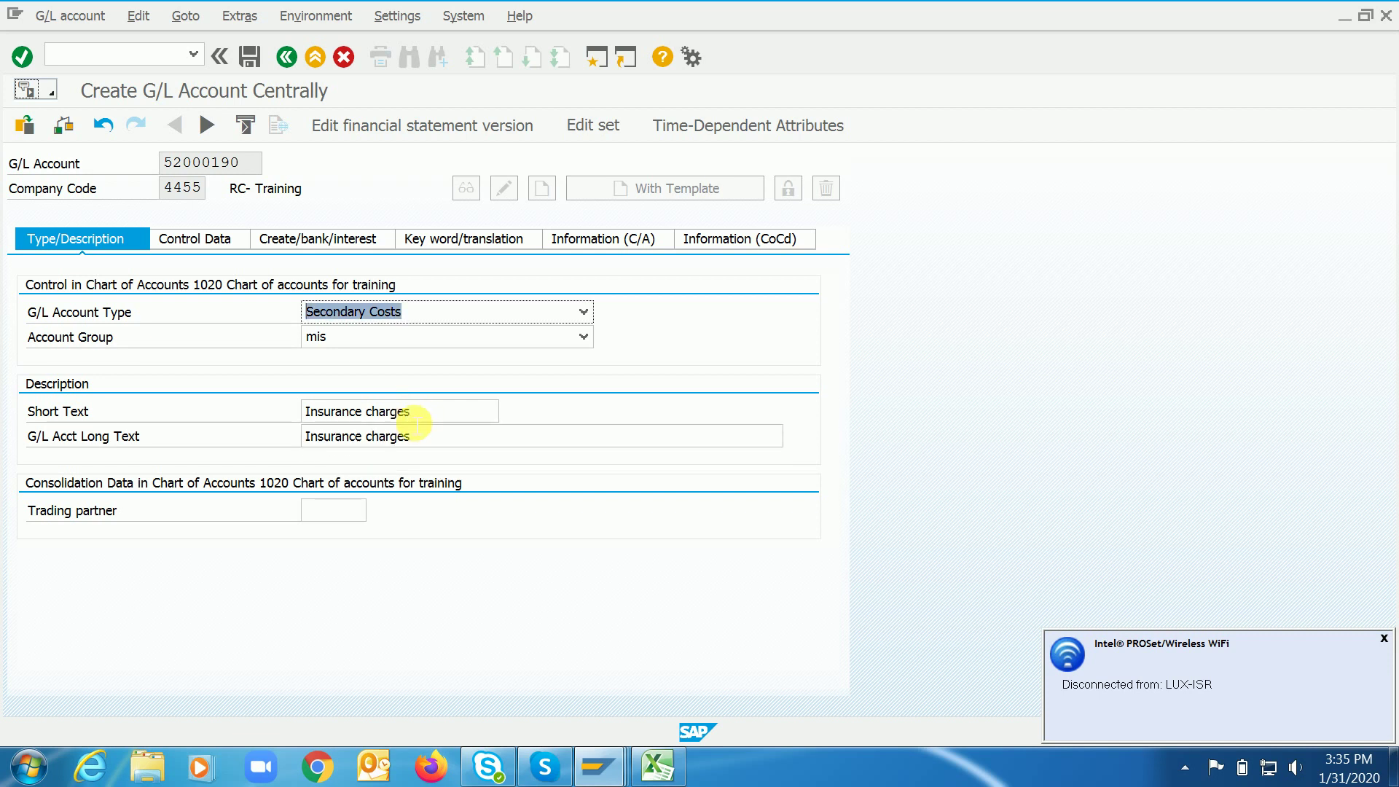
# In the account's control data, set the cost element category to 41, Overhead Rates.
pyautogui.click(220, 239)
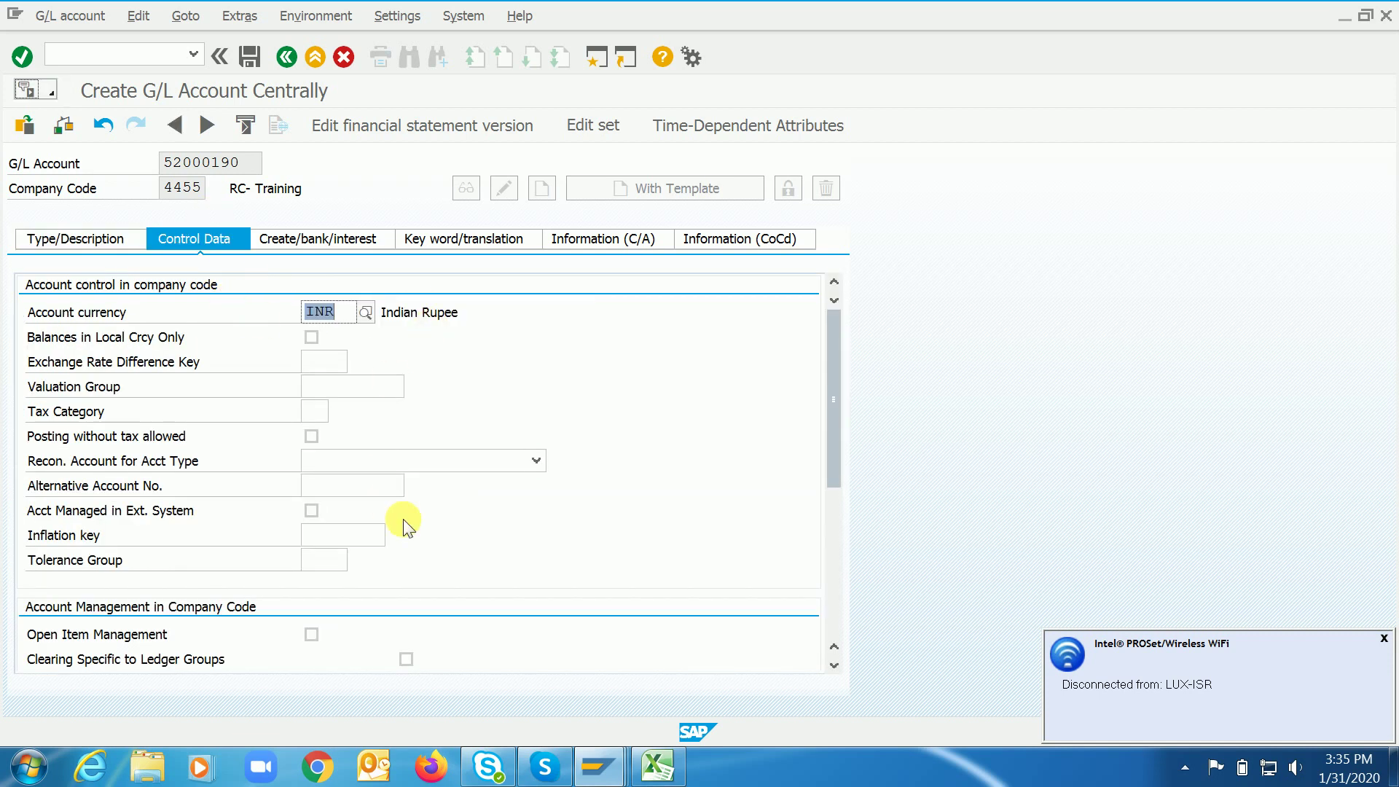
pyautogui.click(834, 593)
pyautogui.click(321, 485)
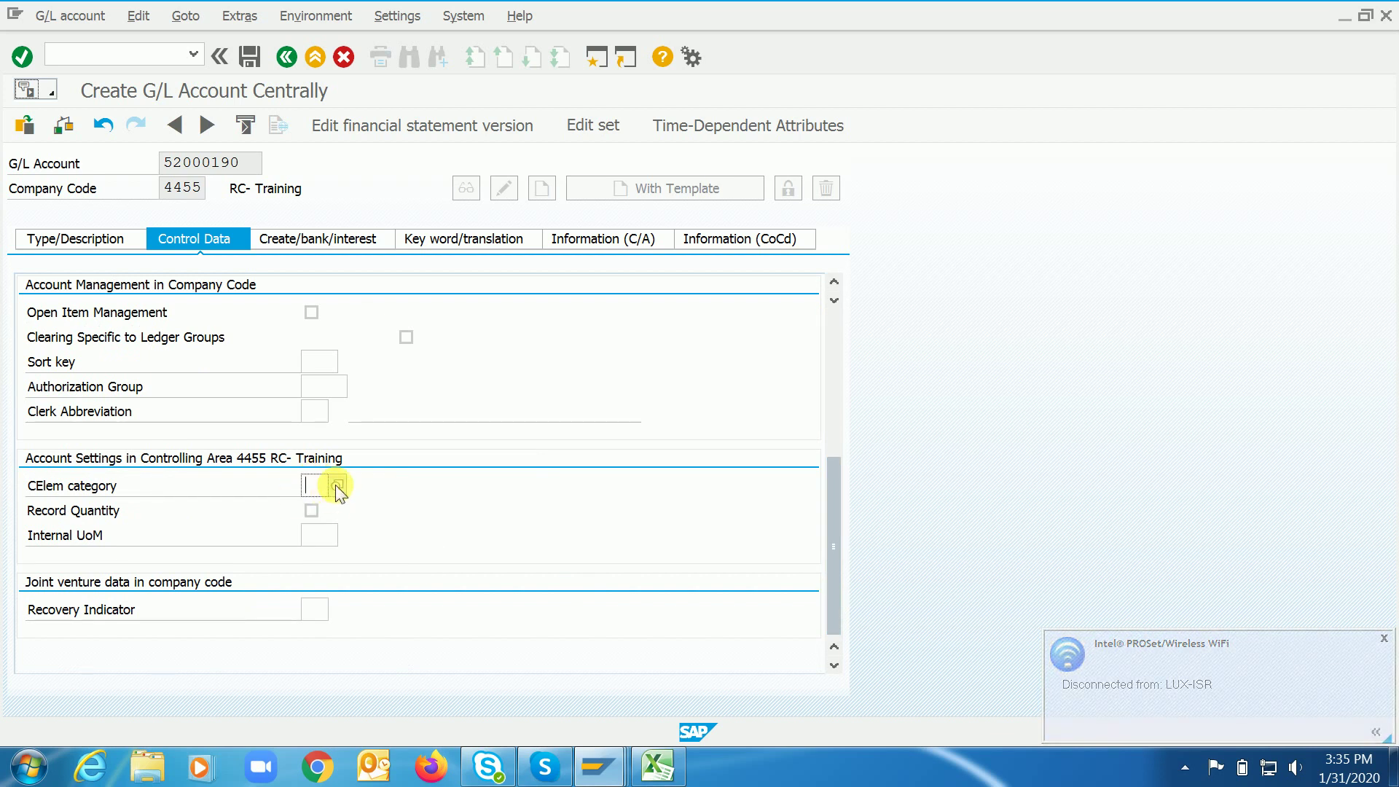
pyautogui.click(335, 485)
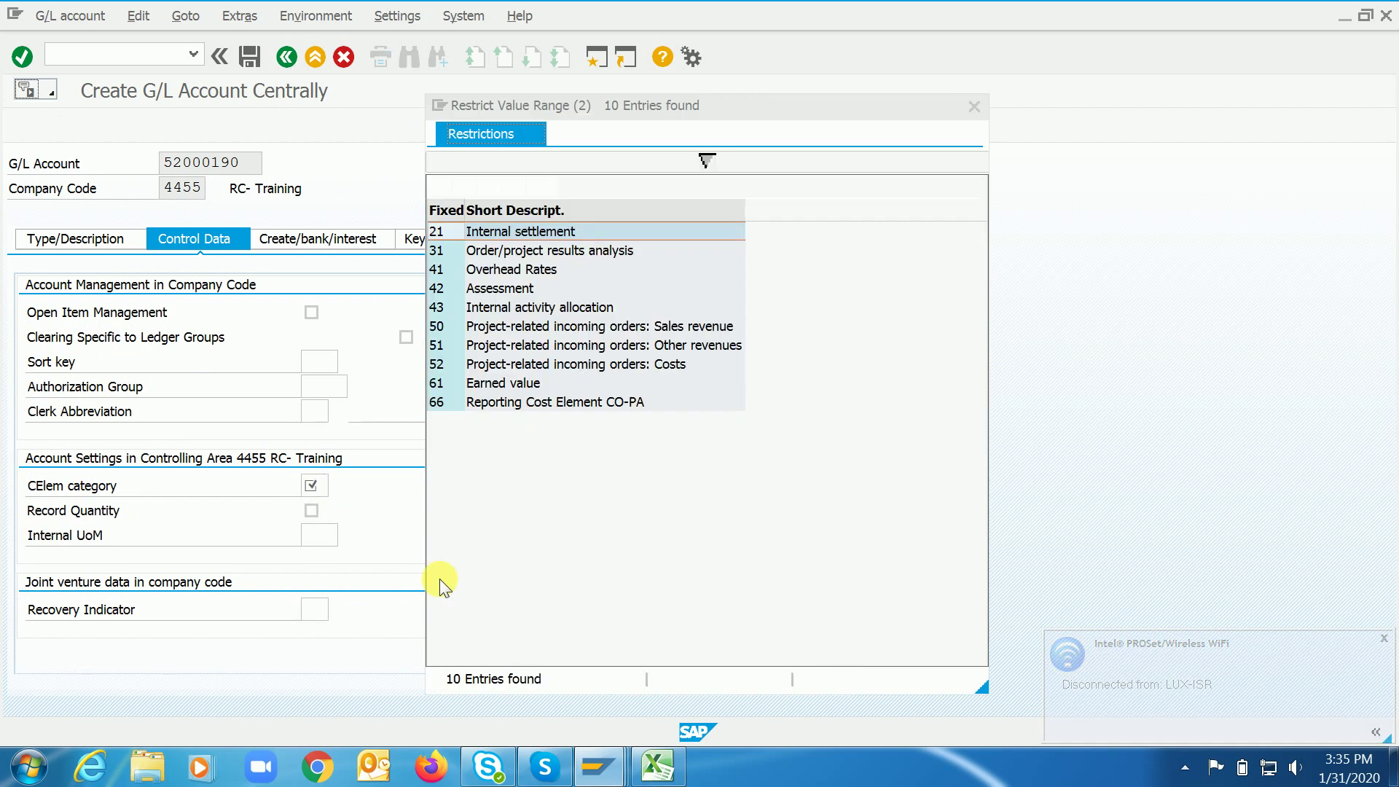
pyautogui.click(503, 271)
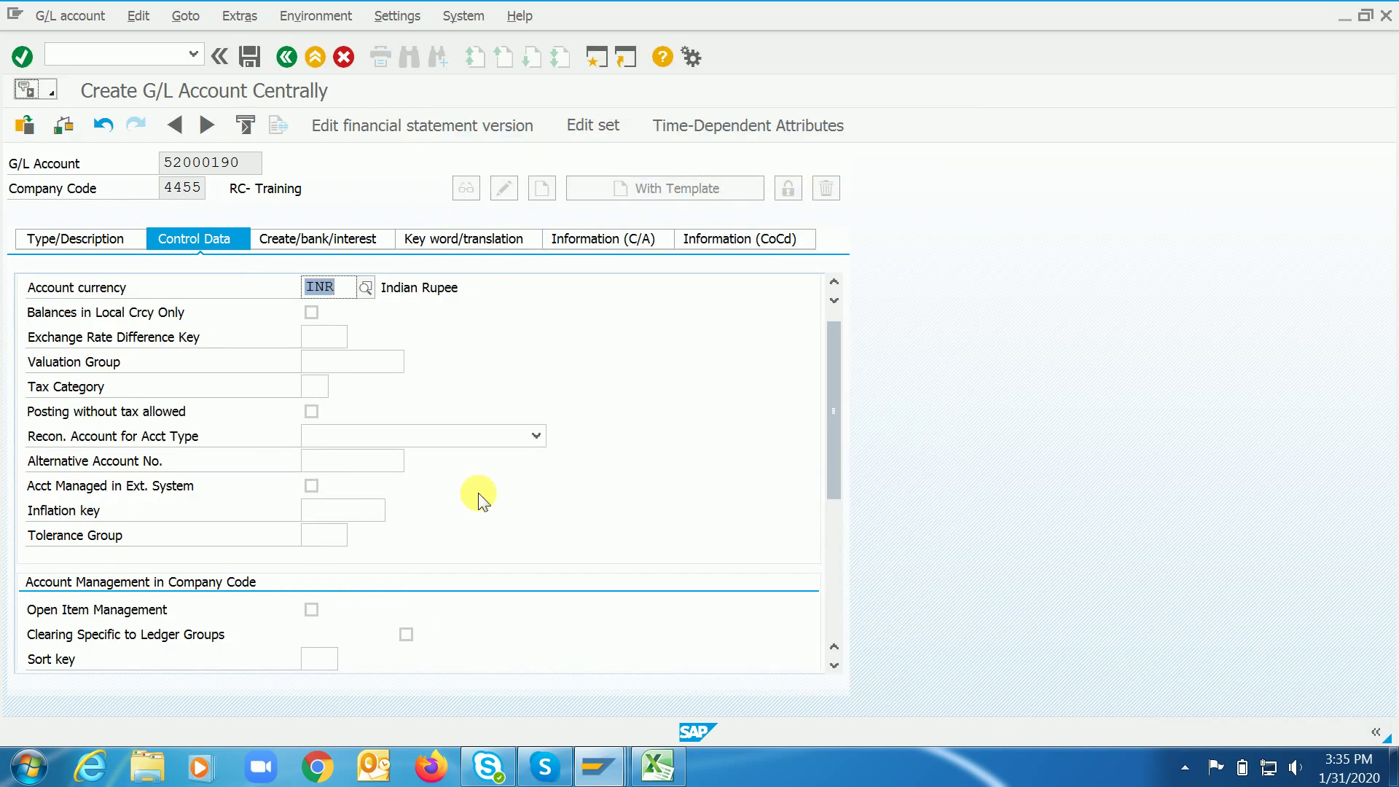
# Assign field status group SECC to the G/L account and save the account.
pyautogui.click(329, 245)
pyautogui.click(328, 312)
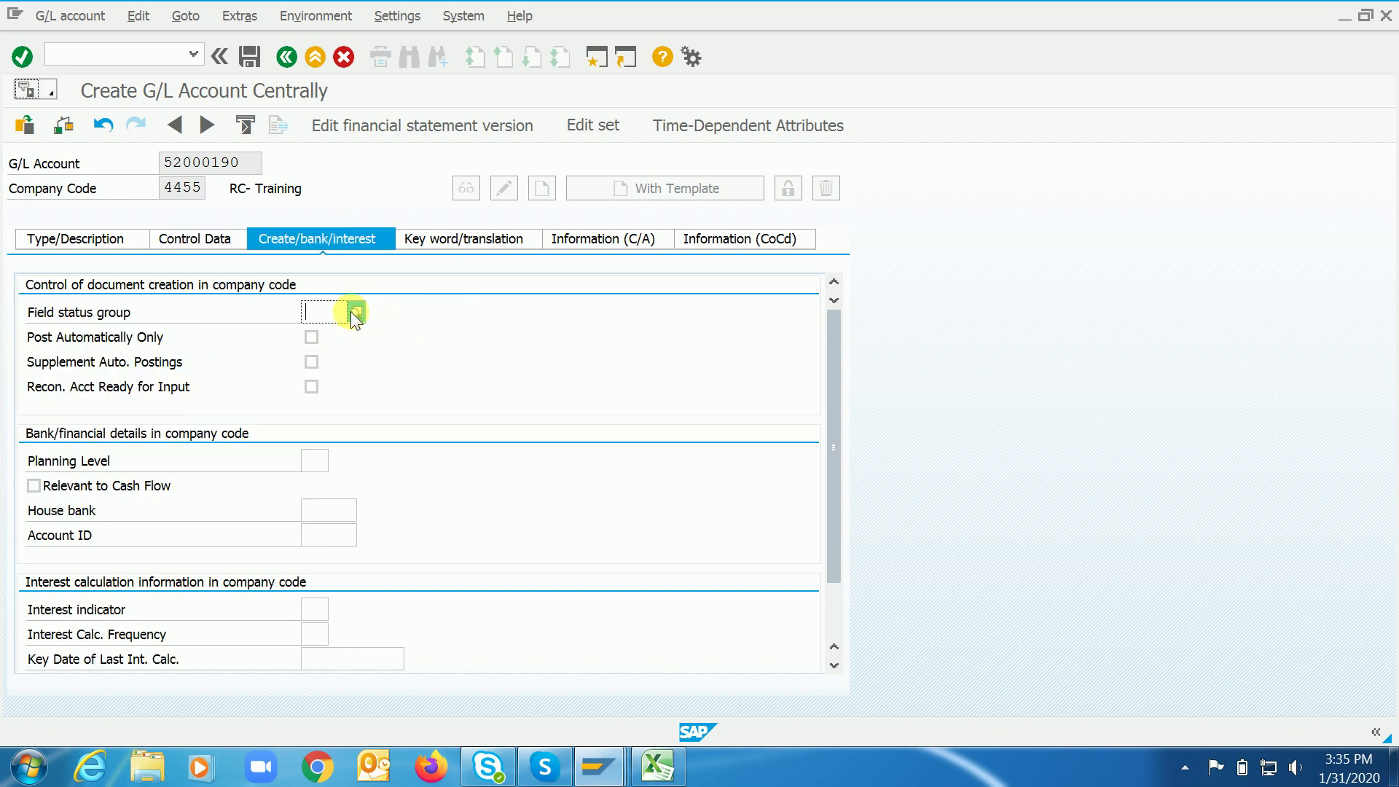
pyautogui.click(352, 312)
pyautogui.moveTo(770, 401); pyautogui.dragTo(760, 685)
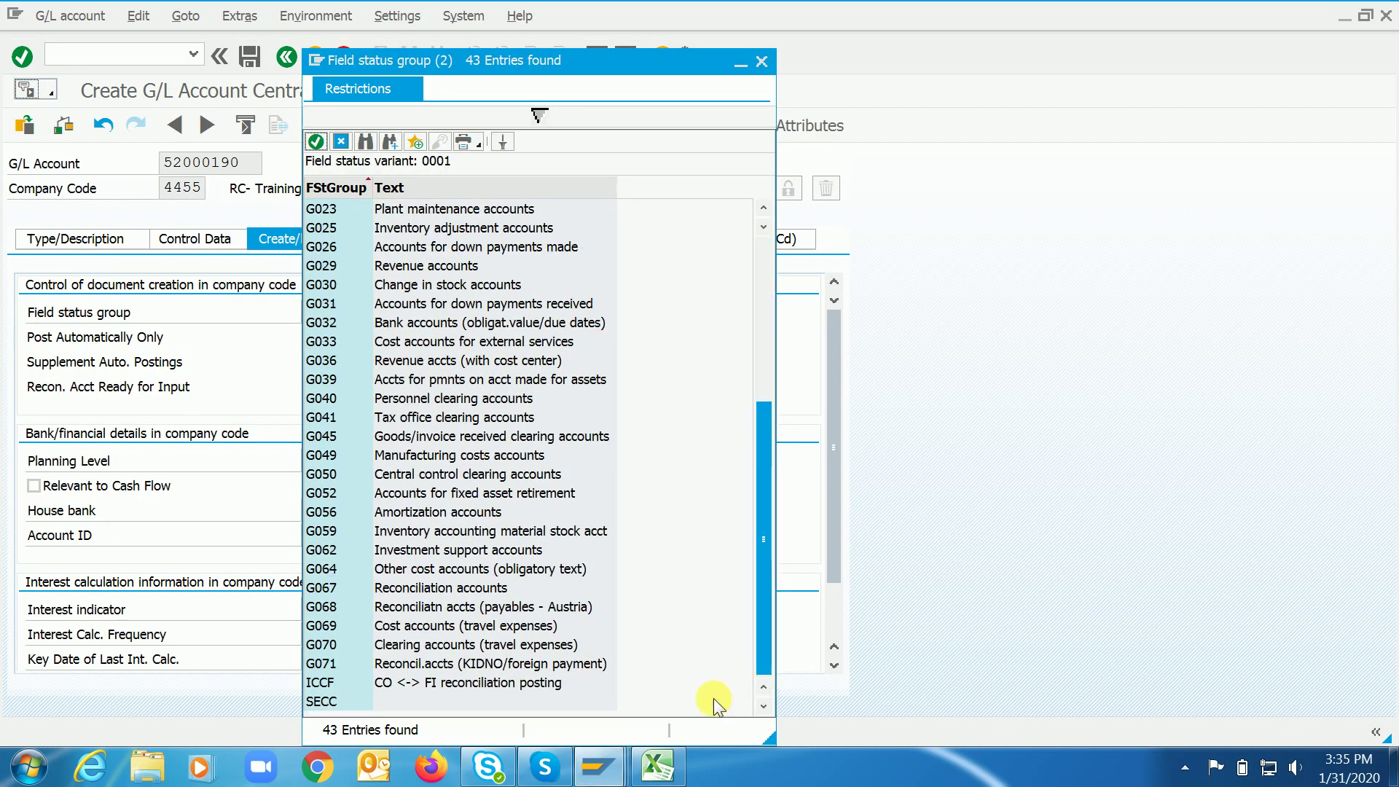
pyautogui.click(342, 699)
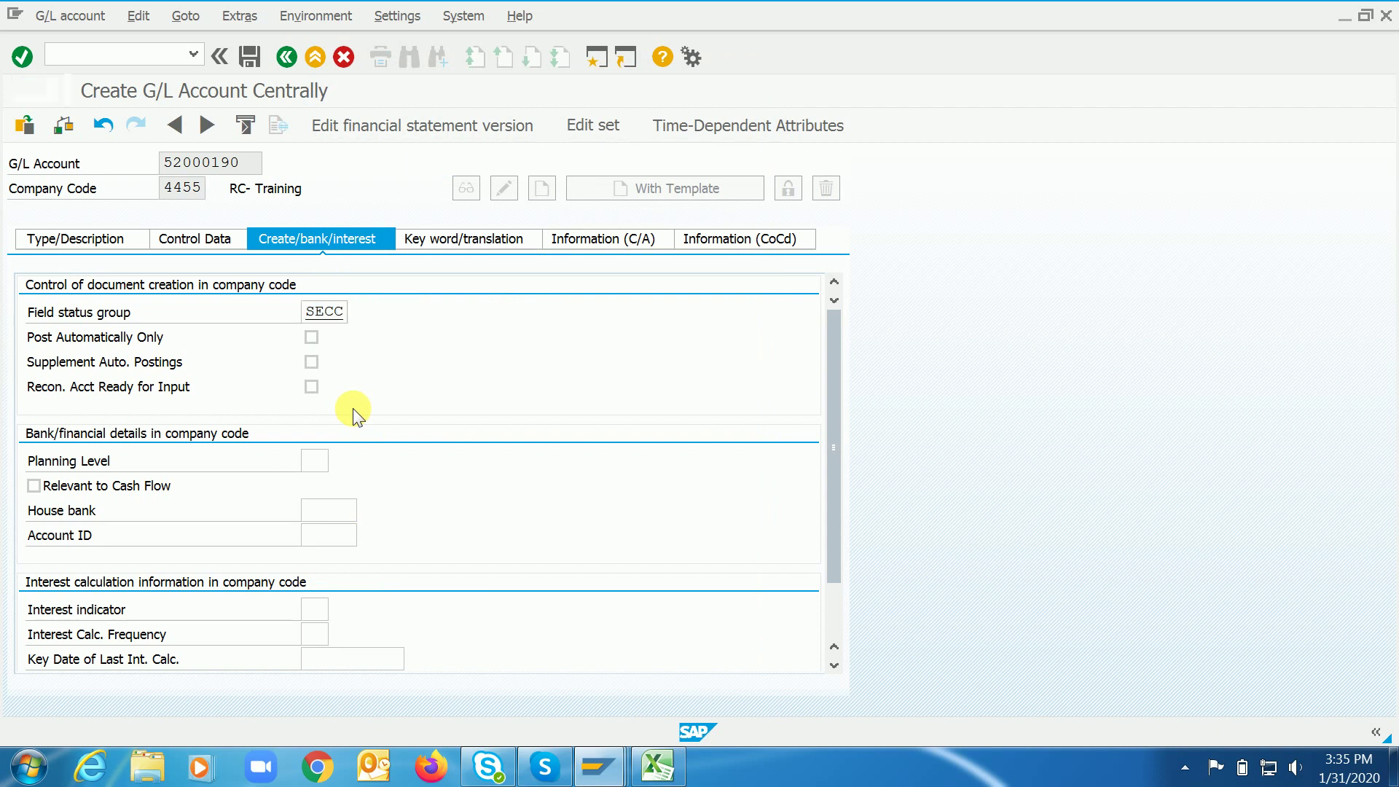
pyautogui.hotkey('ctrl', 's')
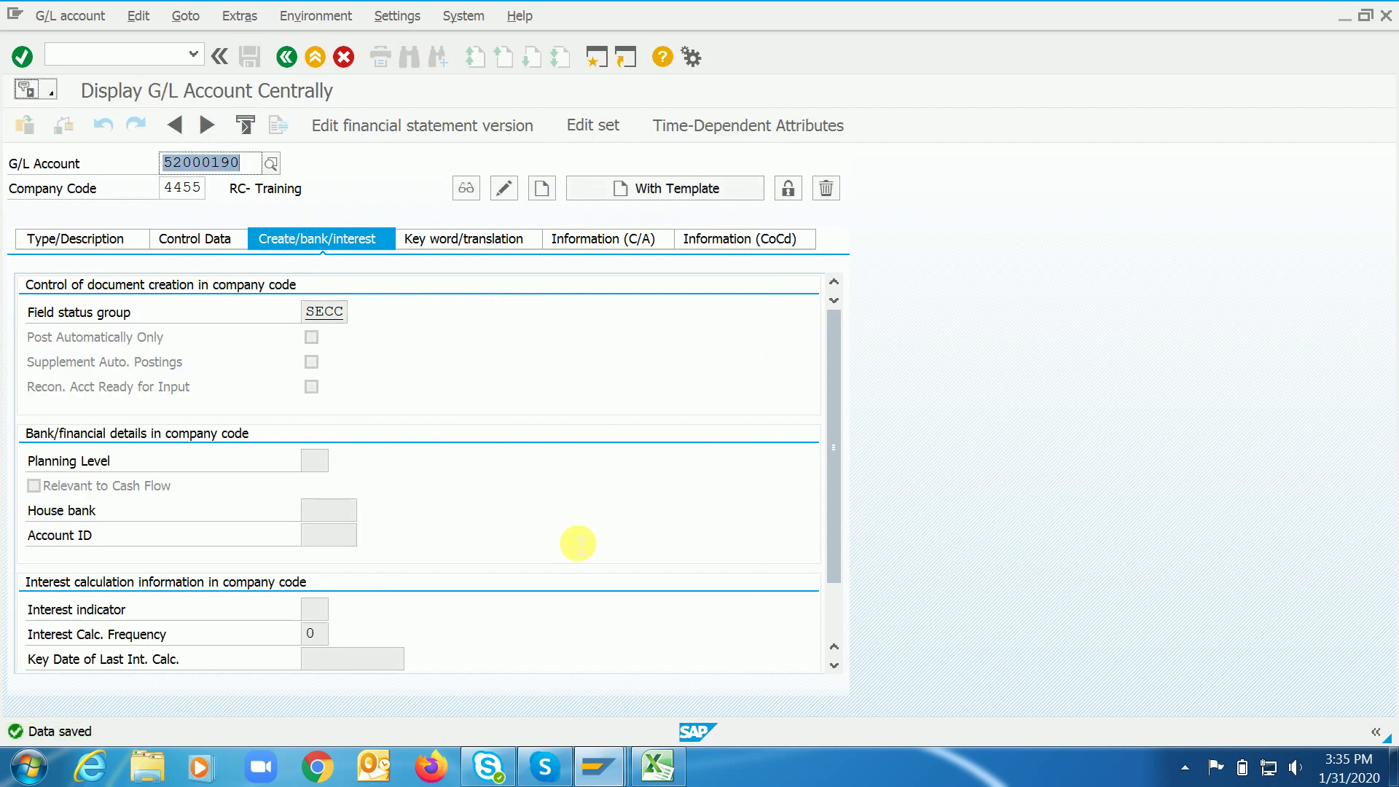
# Switch to the Excel workbook and record the cost element 52000190 in cell E61.
pyautogui.click(658, 767)
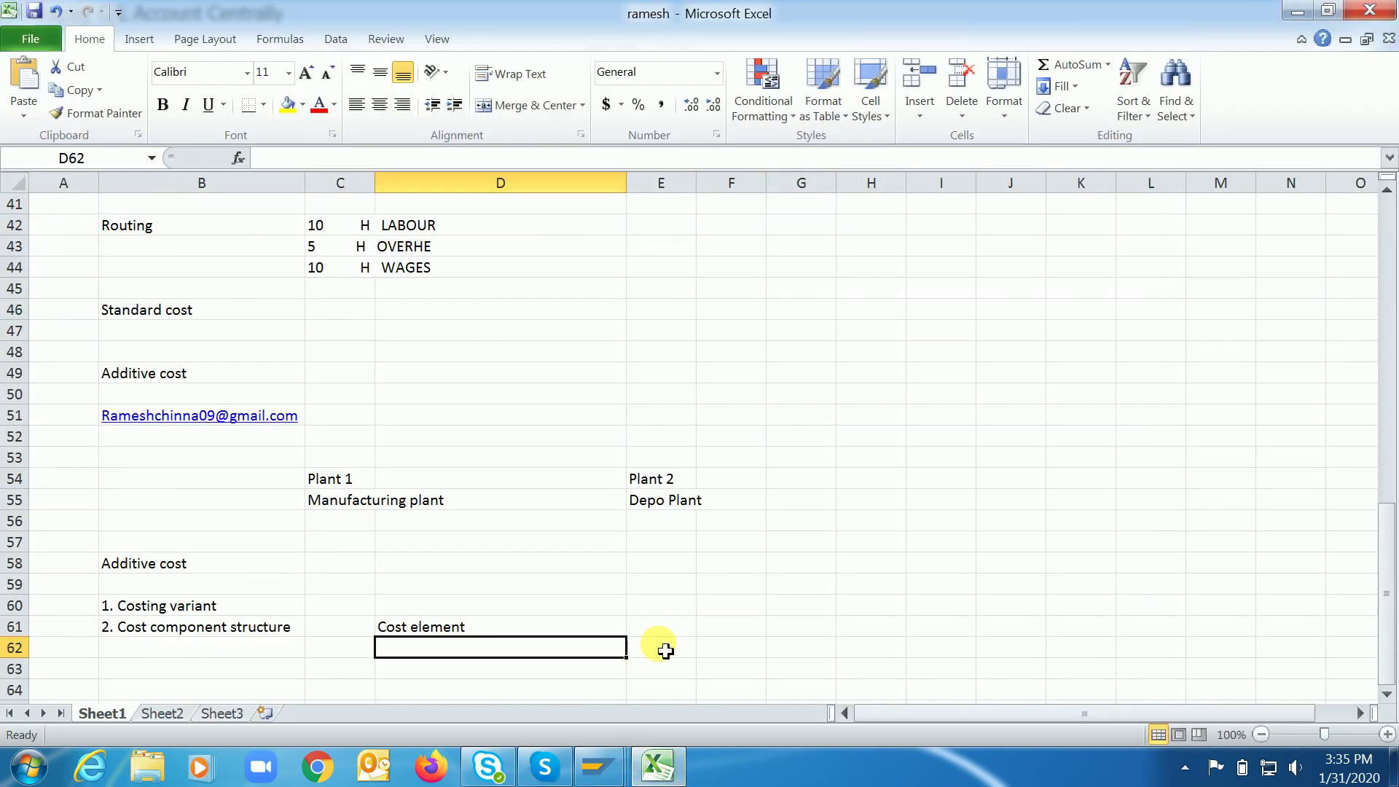
pyautogui.click(662, 631)
pyautogui.write('52000190')
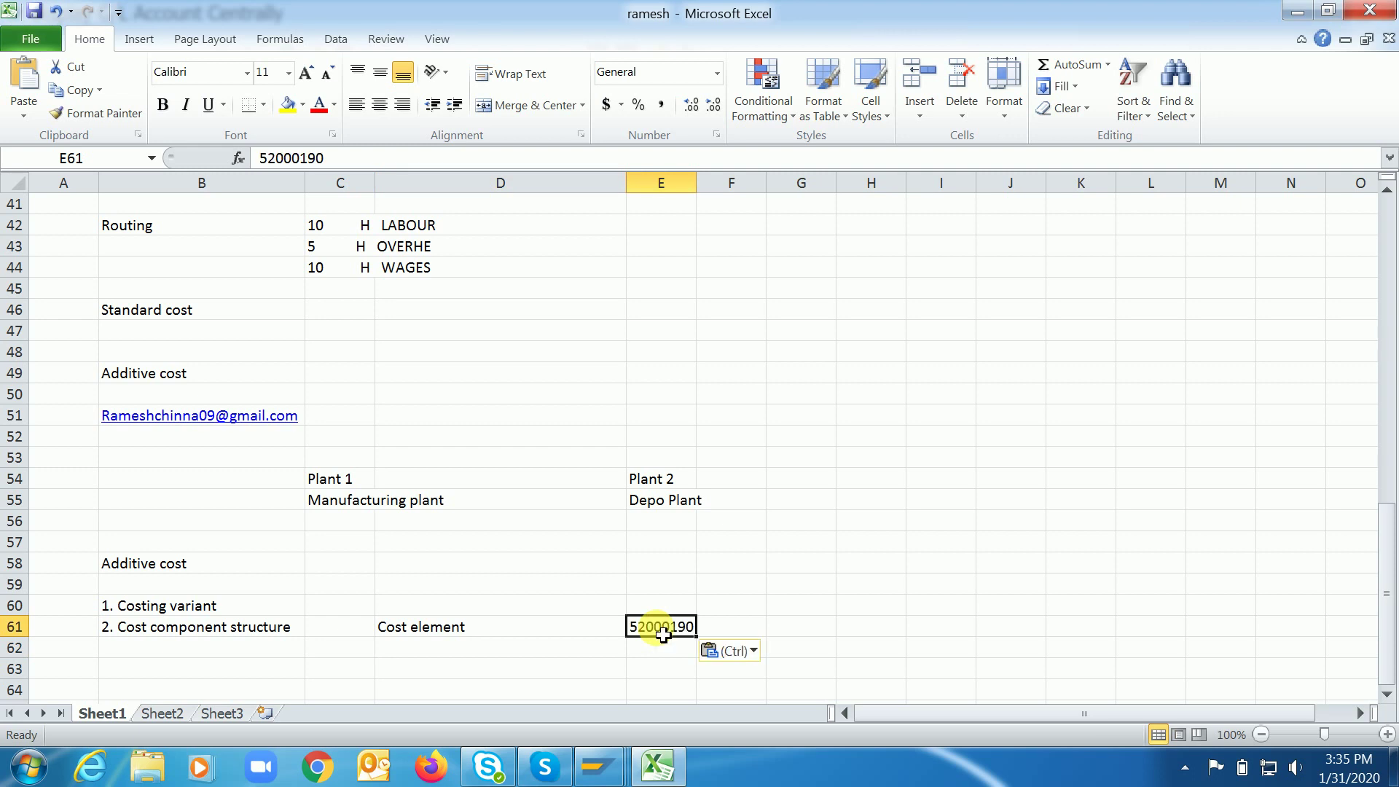
pyautogui.click(662, 634)
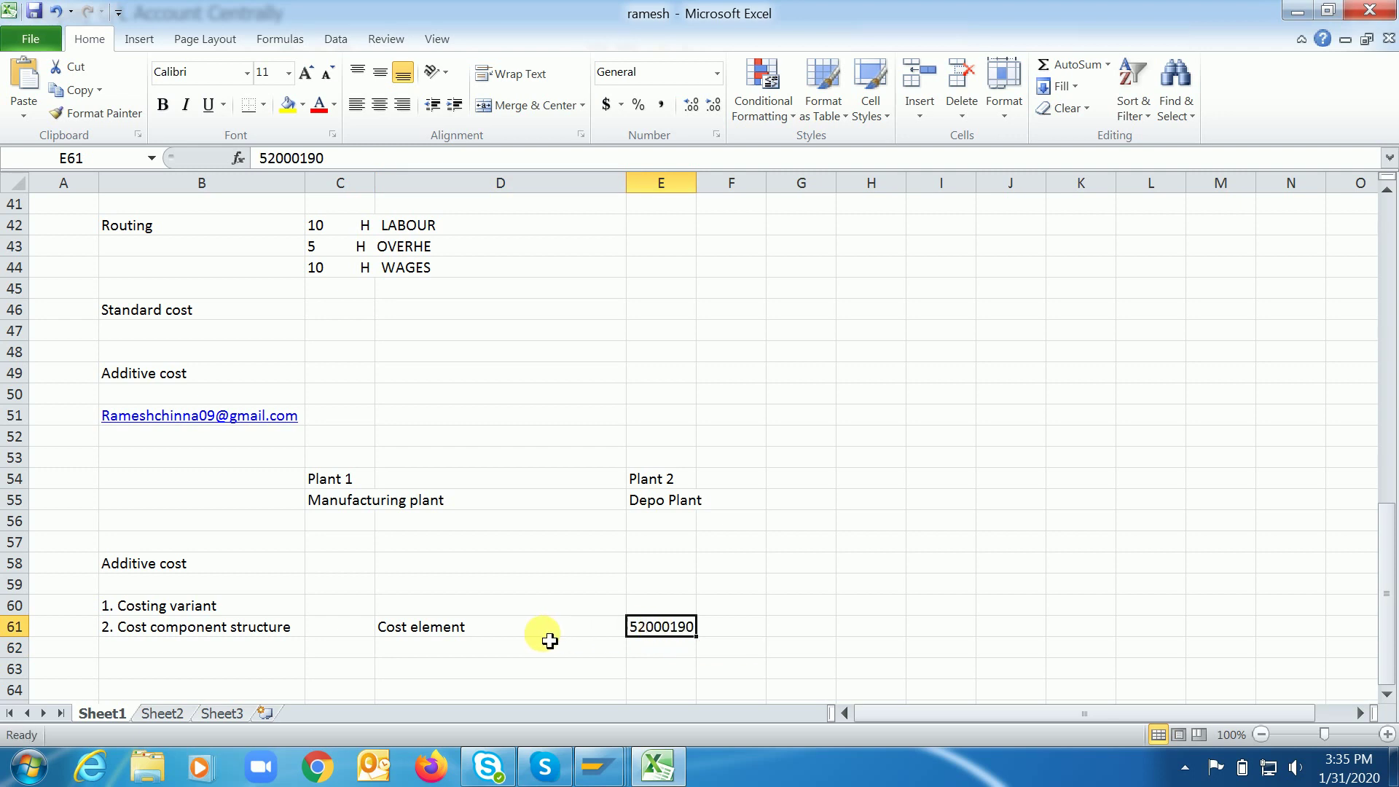
# Switch to the SAP costing variant window, run transaction OKTZ, and open Cost Components with Attributes for structure 01.
pyautogui.moveTo(598, 766)
pyautogui.click(628, 670)
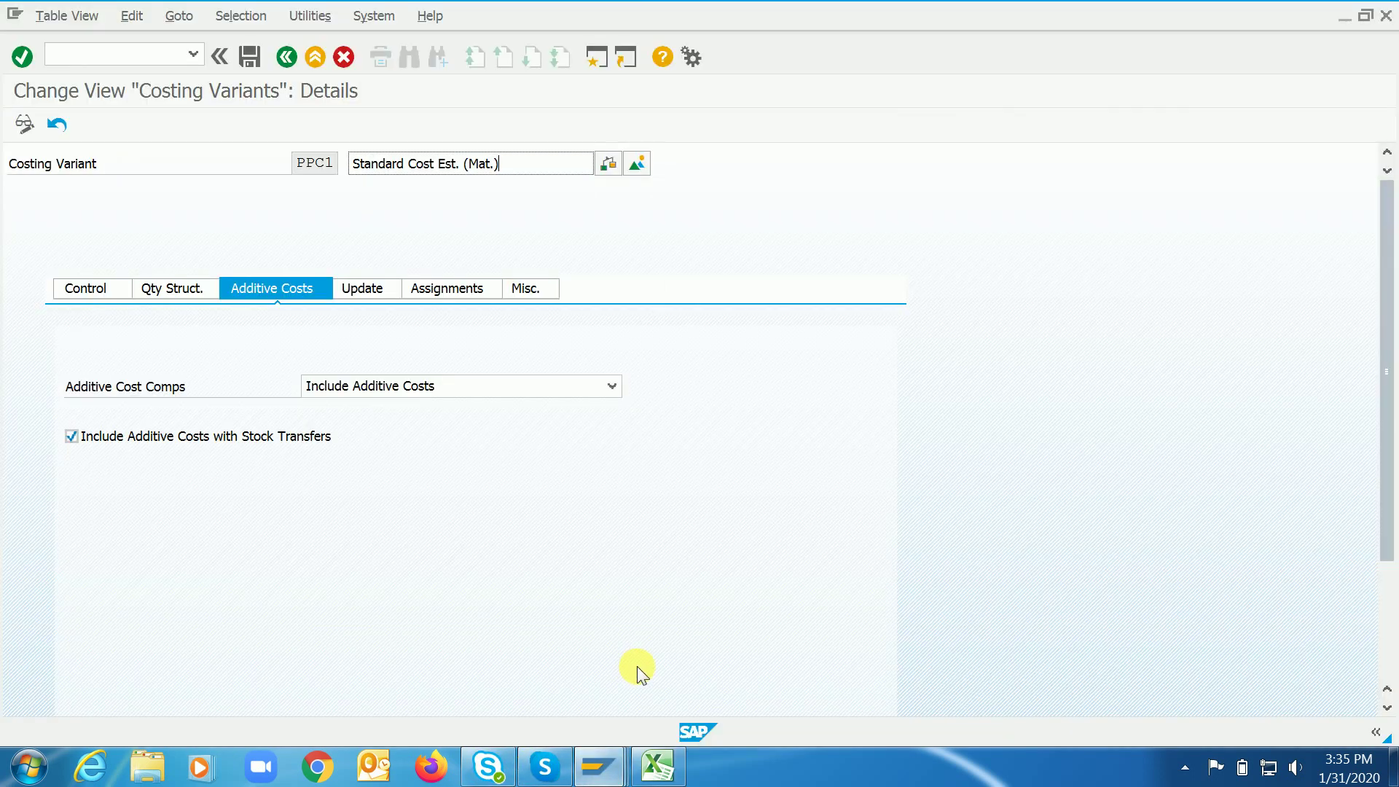
pyautogui.write('/noktz')
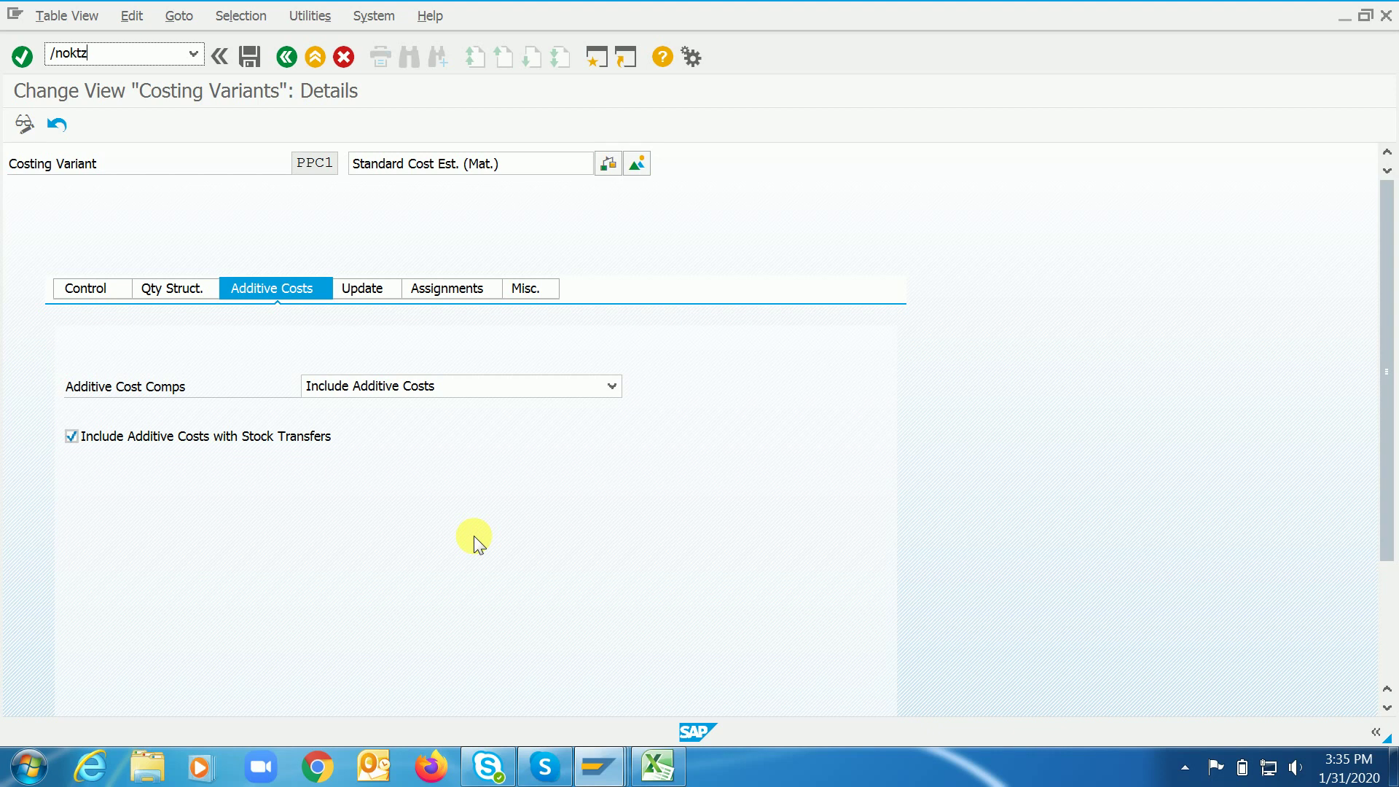
pyautogui.press('Return')
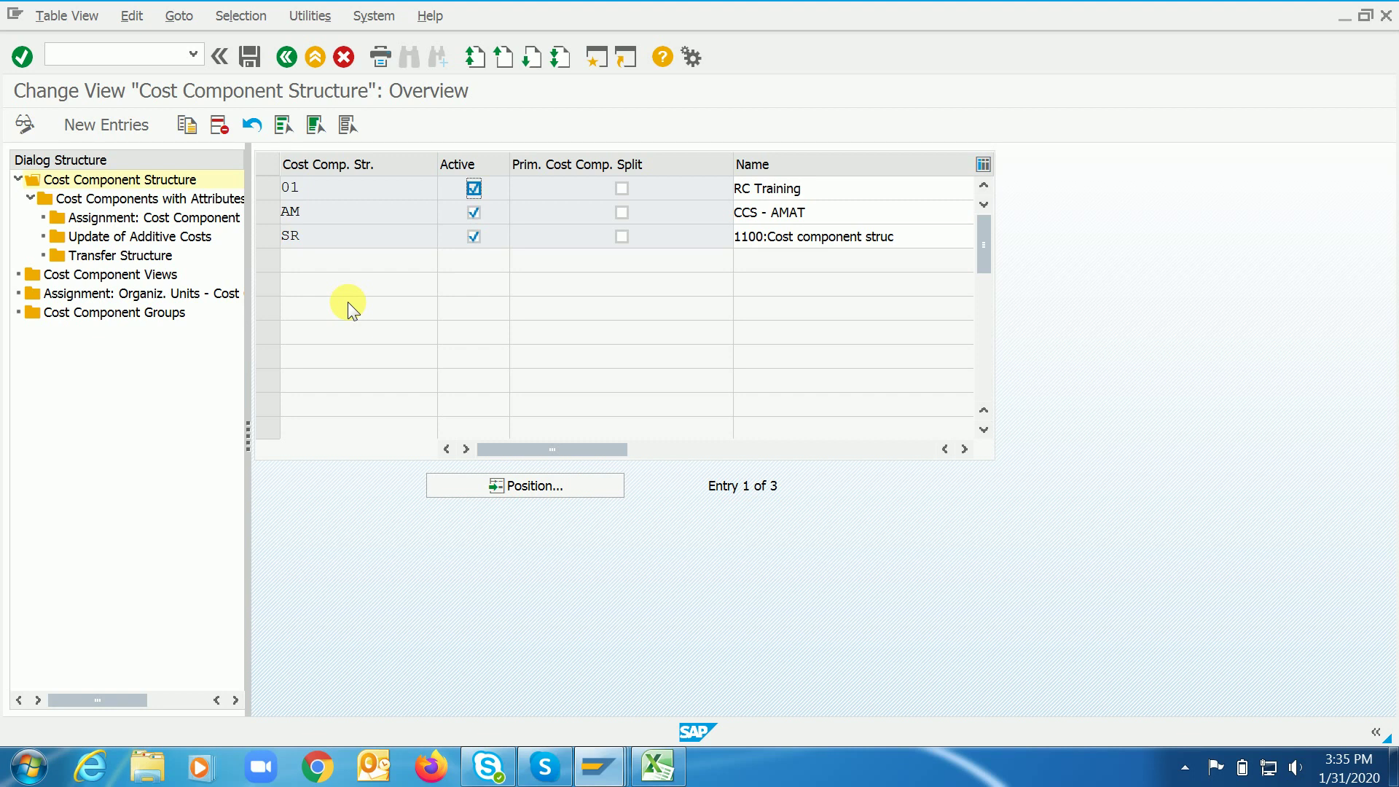
pyautogui.click(270, 188)
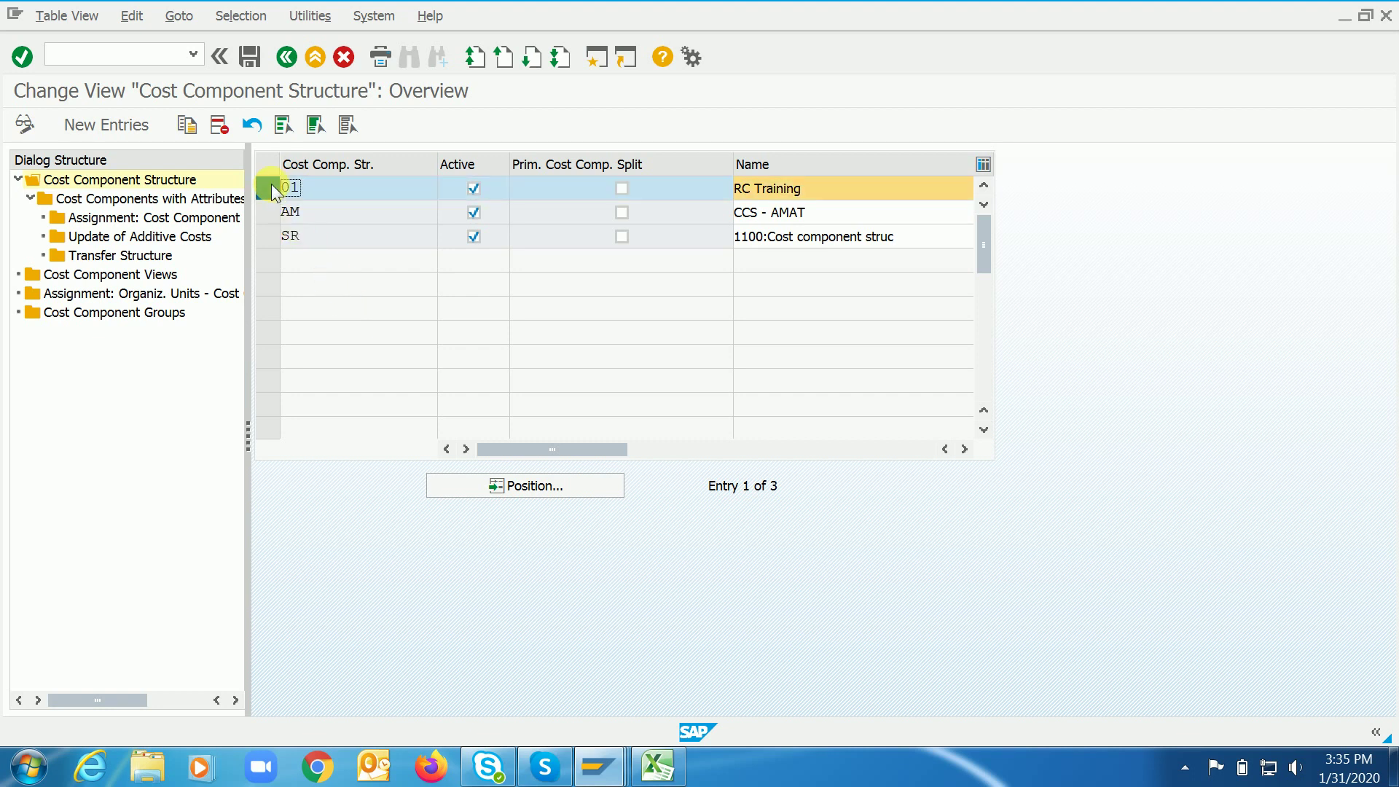
pyautogui.doubleClick(173, 202)
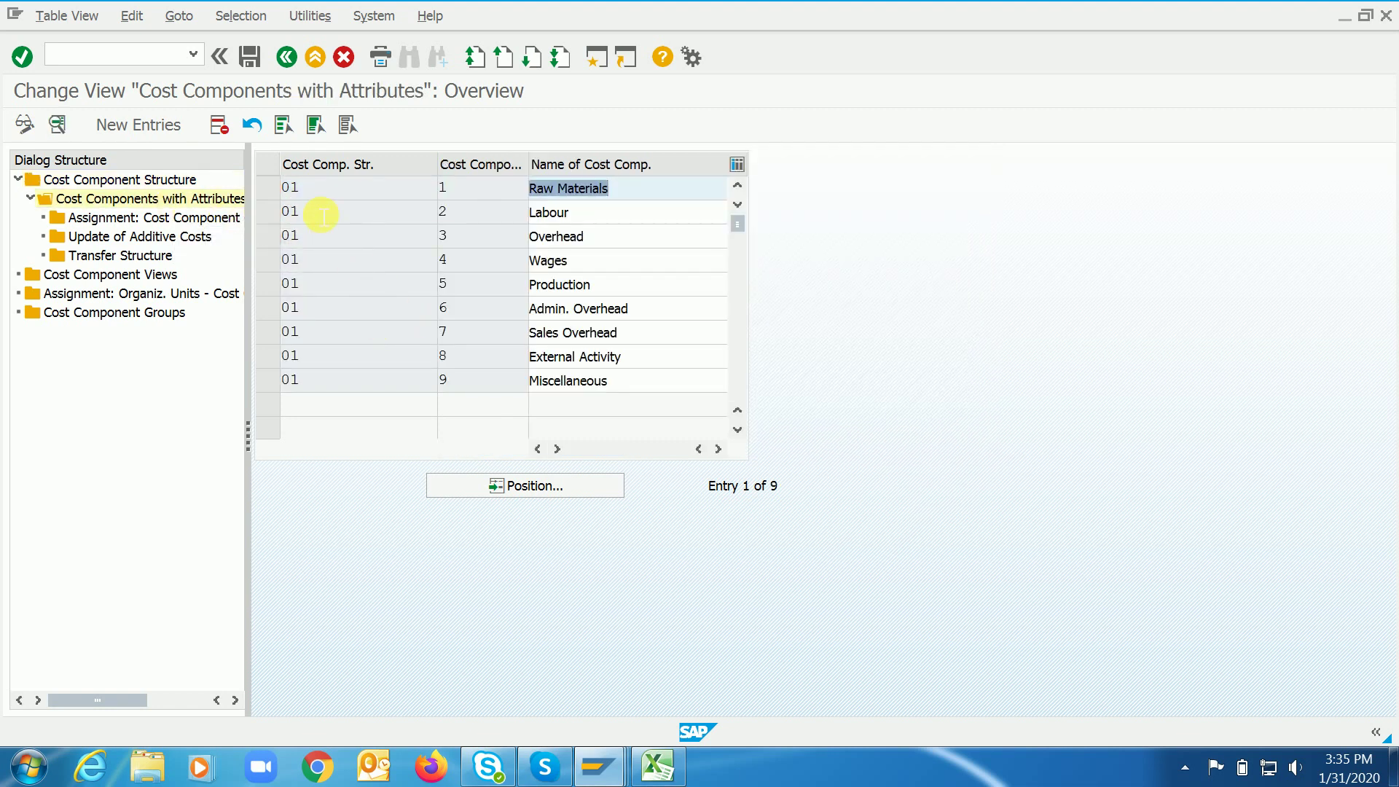
# Create a new cost component entry 15 named "Insurnace charges" in cost component structure 01 and review its default attributes.
pyautogui.click(139, 124)
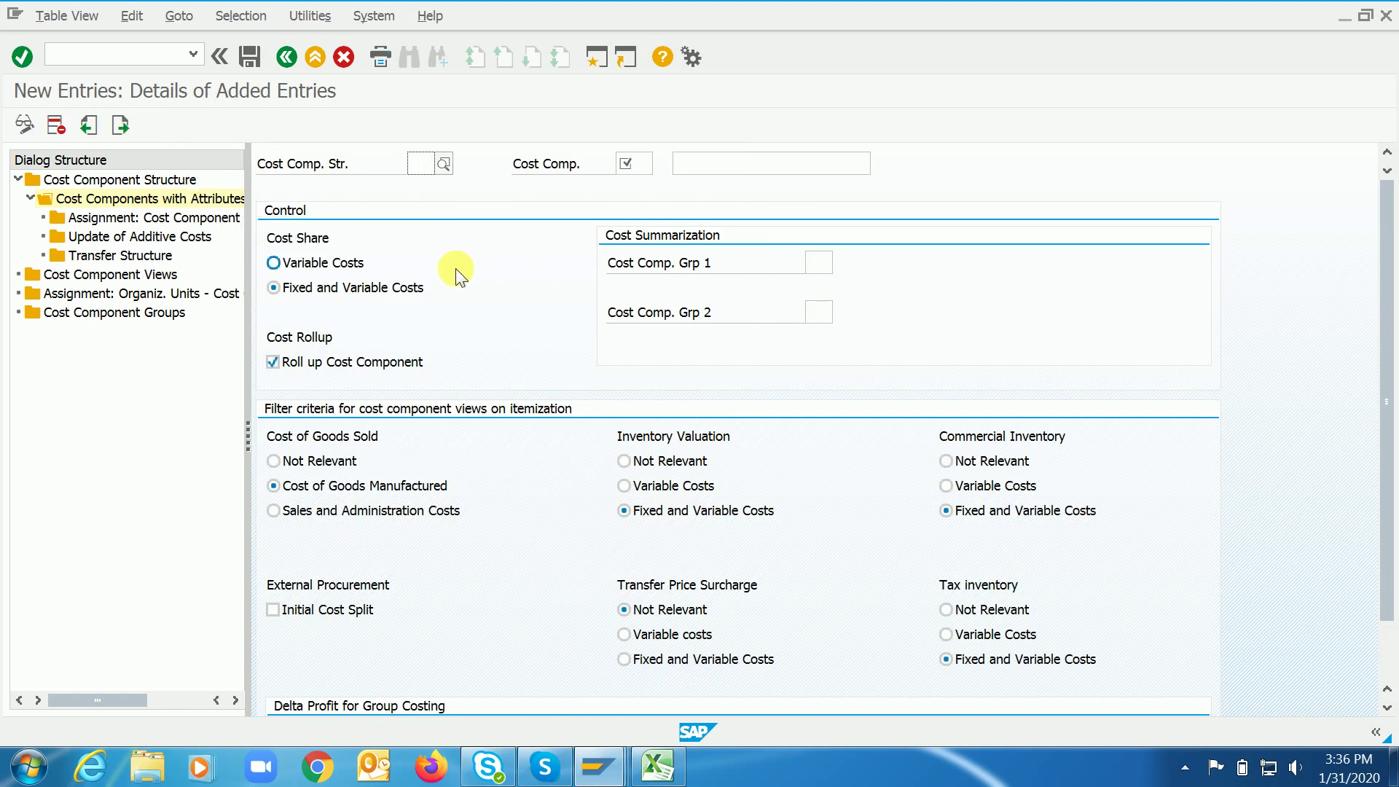
pyautogui.write('01')
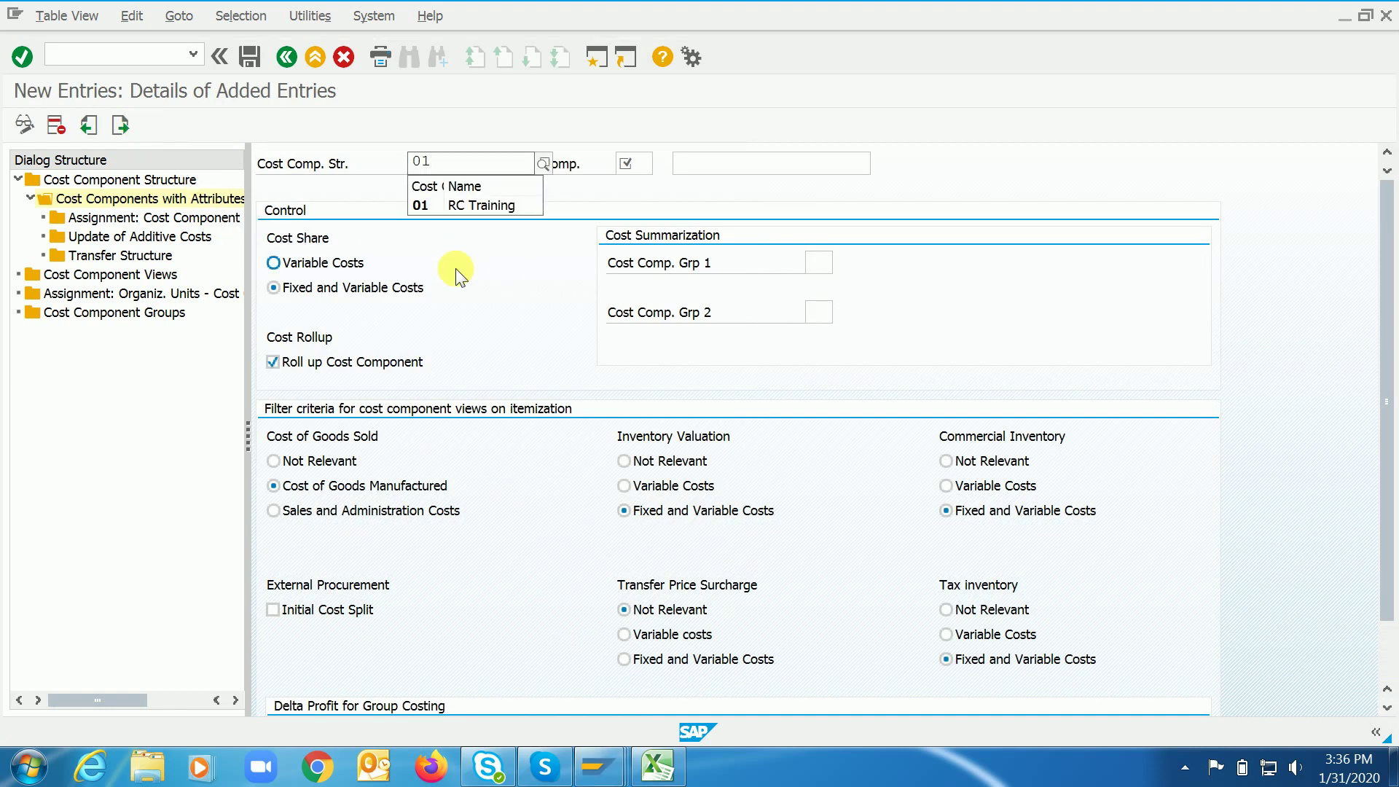
pyautogui.press('Tab')
pyautogui.write('15')
pyautogui.press('Tab')
pyautogui.write('Insurnace charges')
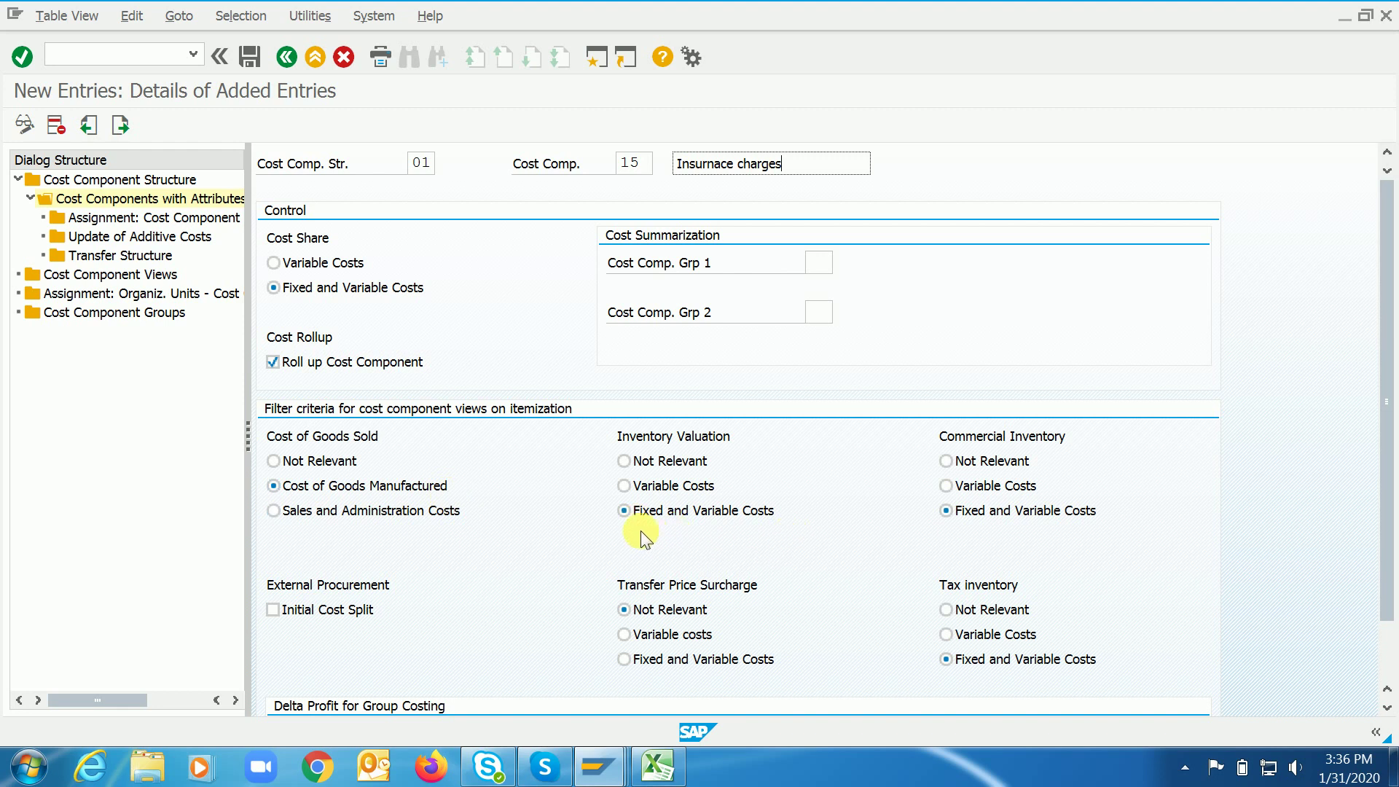
pyautogui.scroll(-2, 1385, 550)
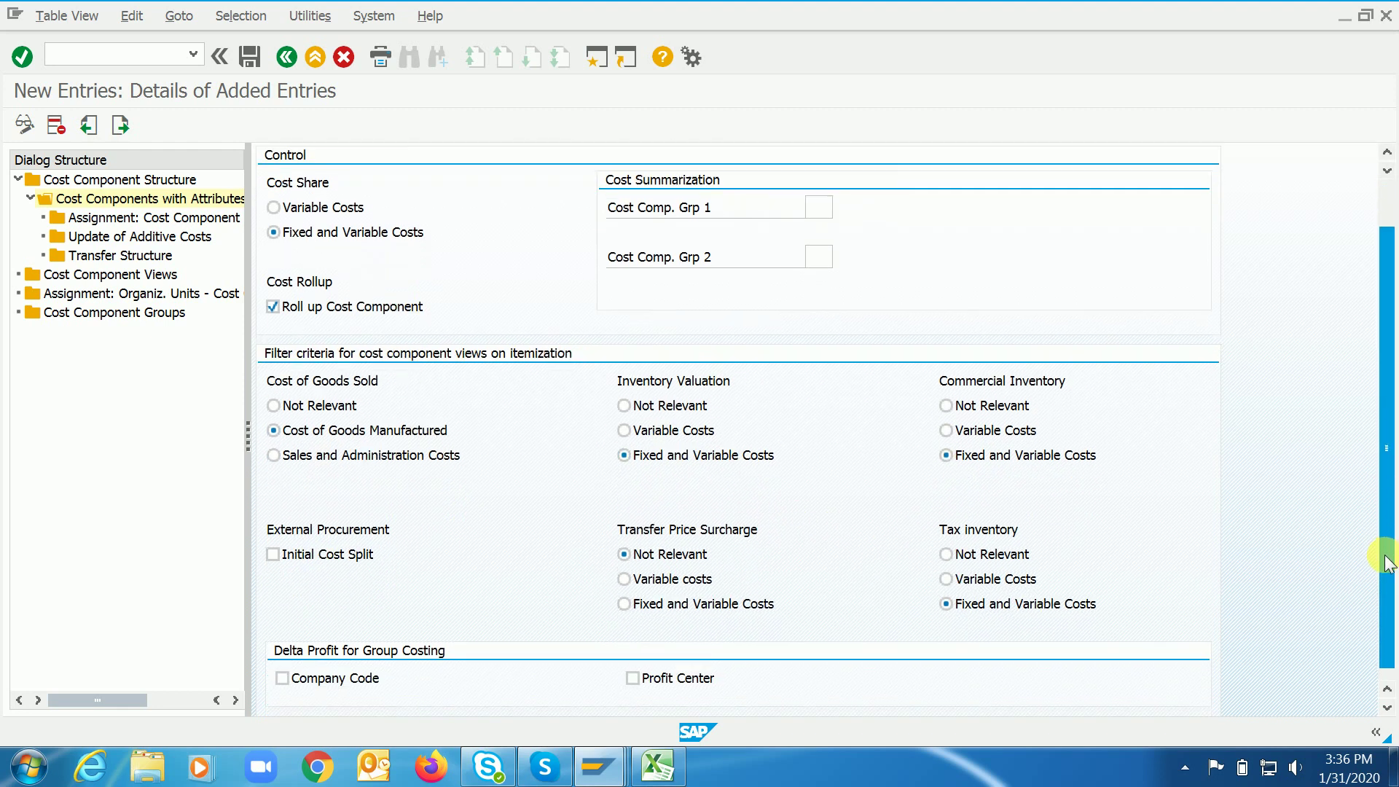
pyautogui.scroll(3, 1375, 494)
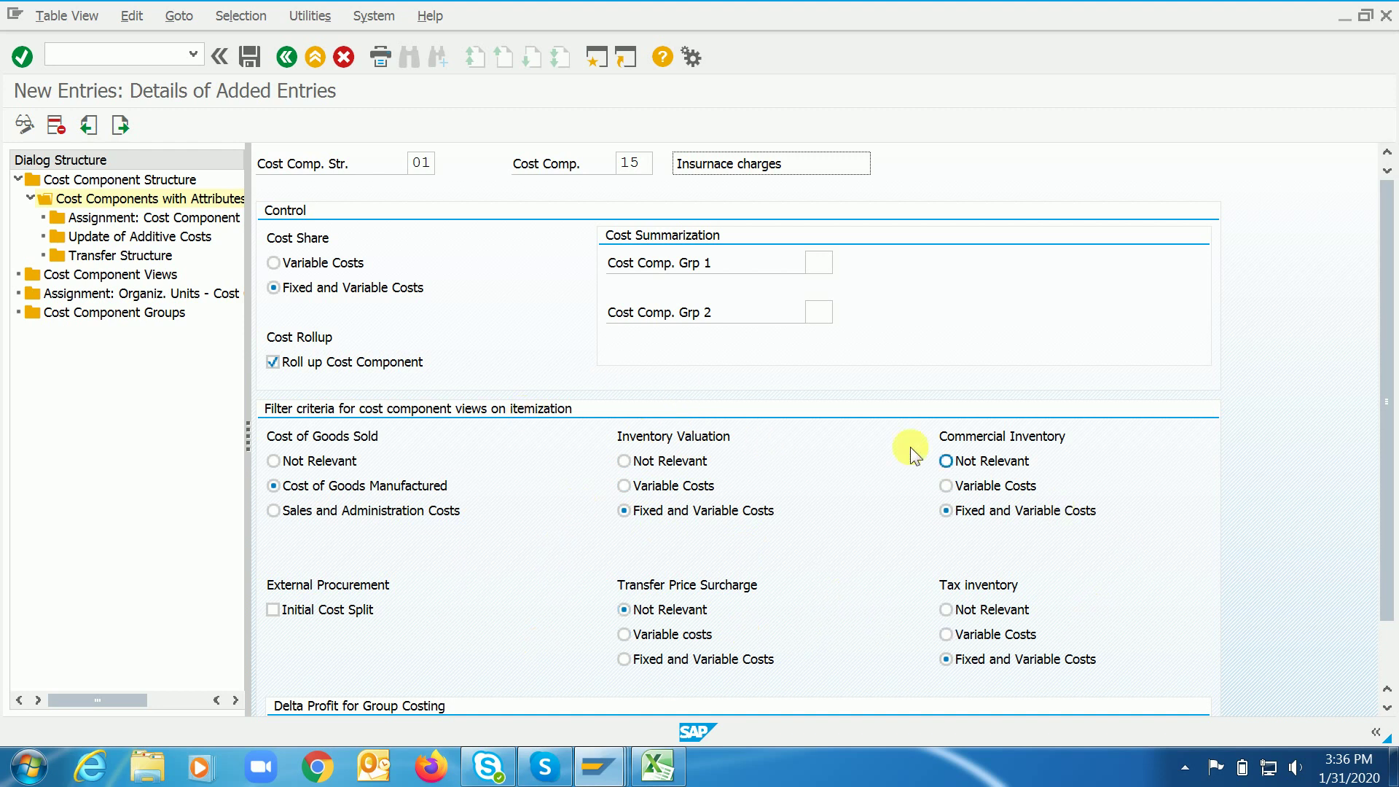
# Save the new cost component 15 "Insurnace charges" in cost component structure 01 with its default attributes.
pyautogui.click(675, 519)
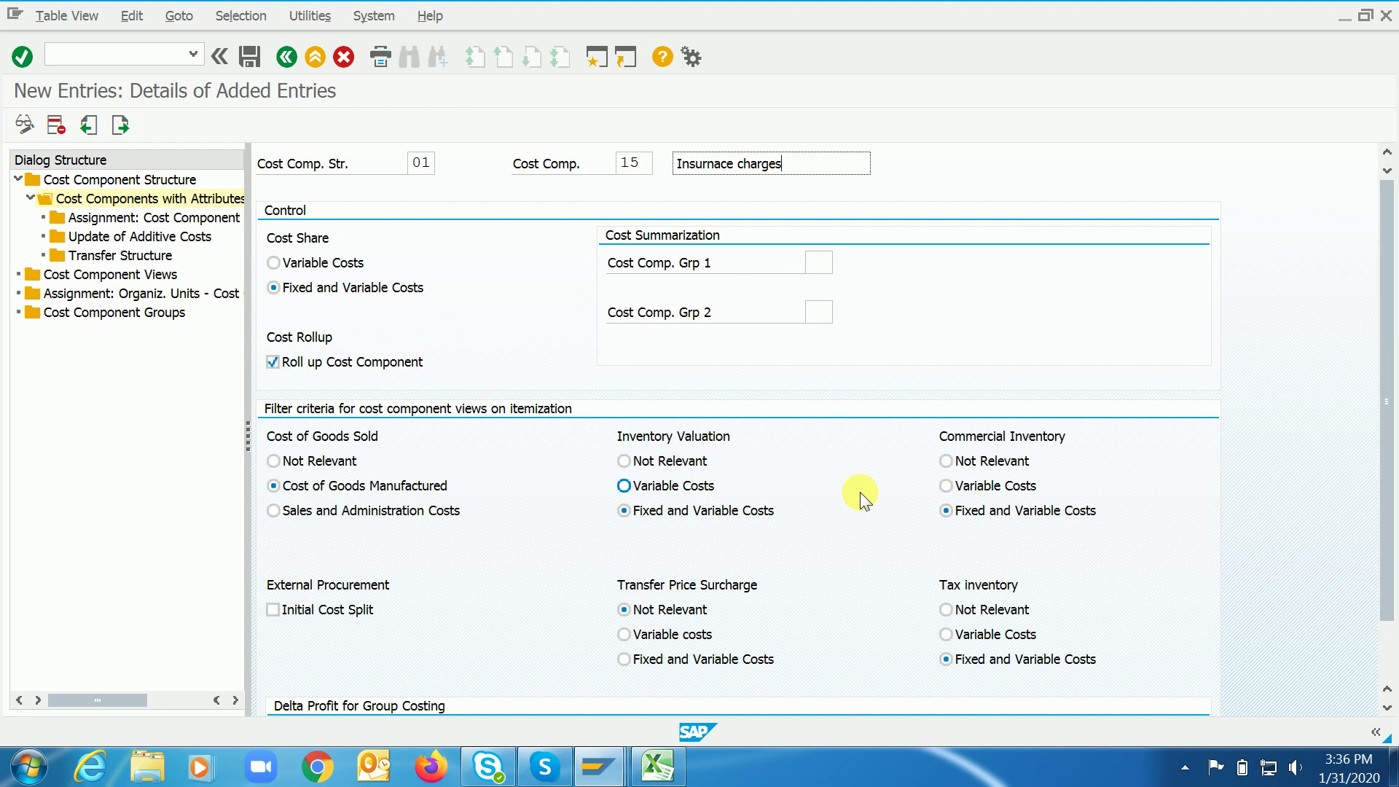
pyautogui.click(250, 57)
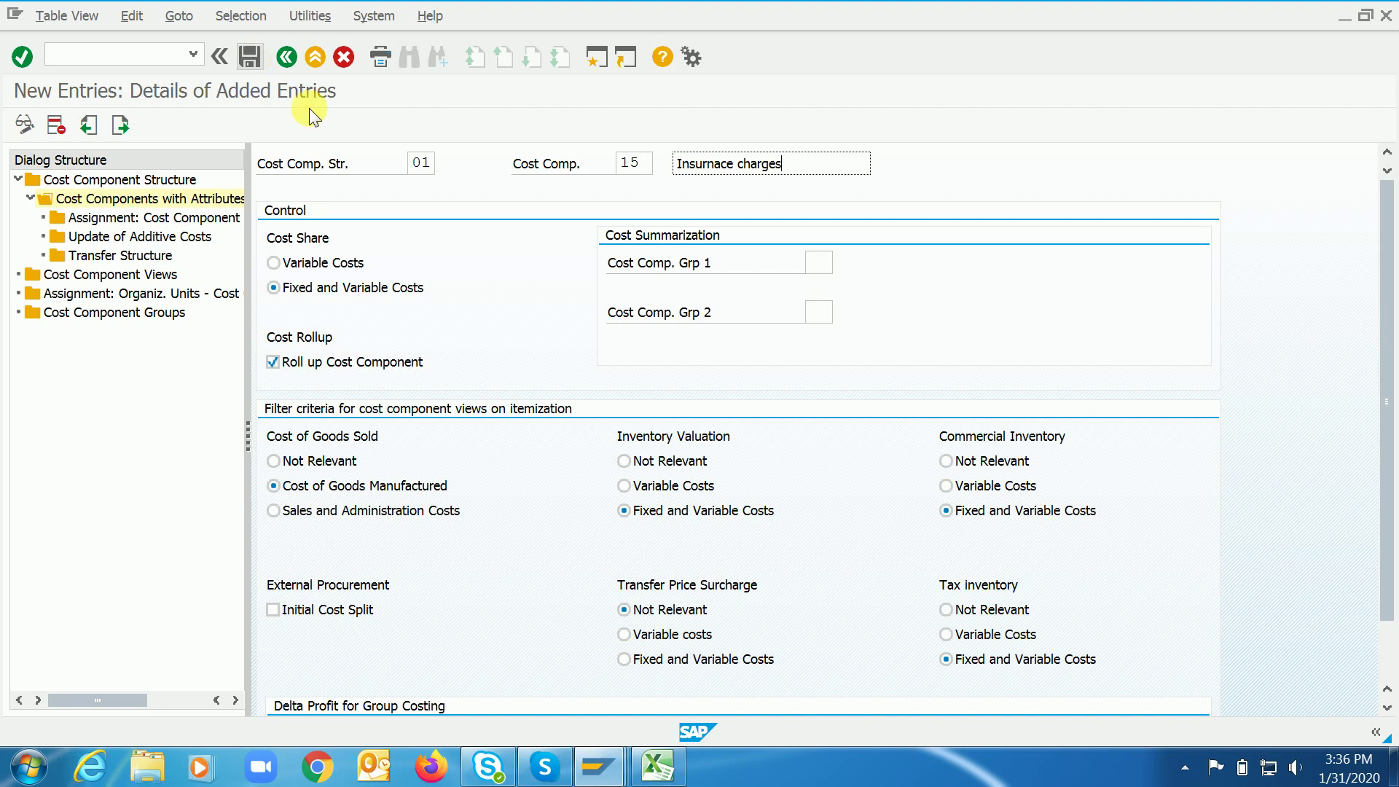
pyautogui.click(250, 57)
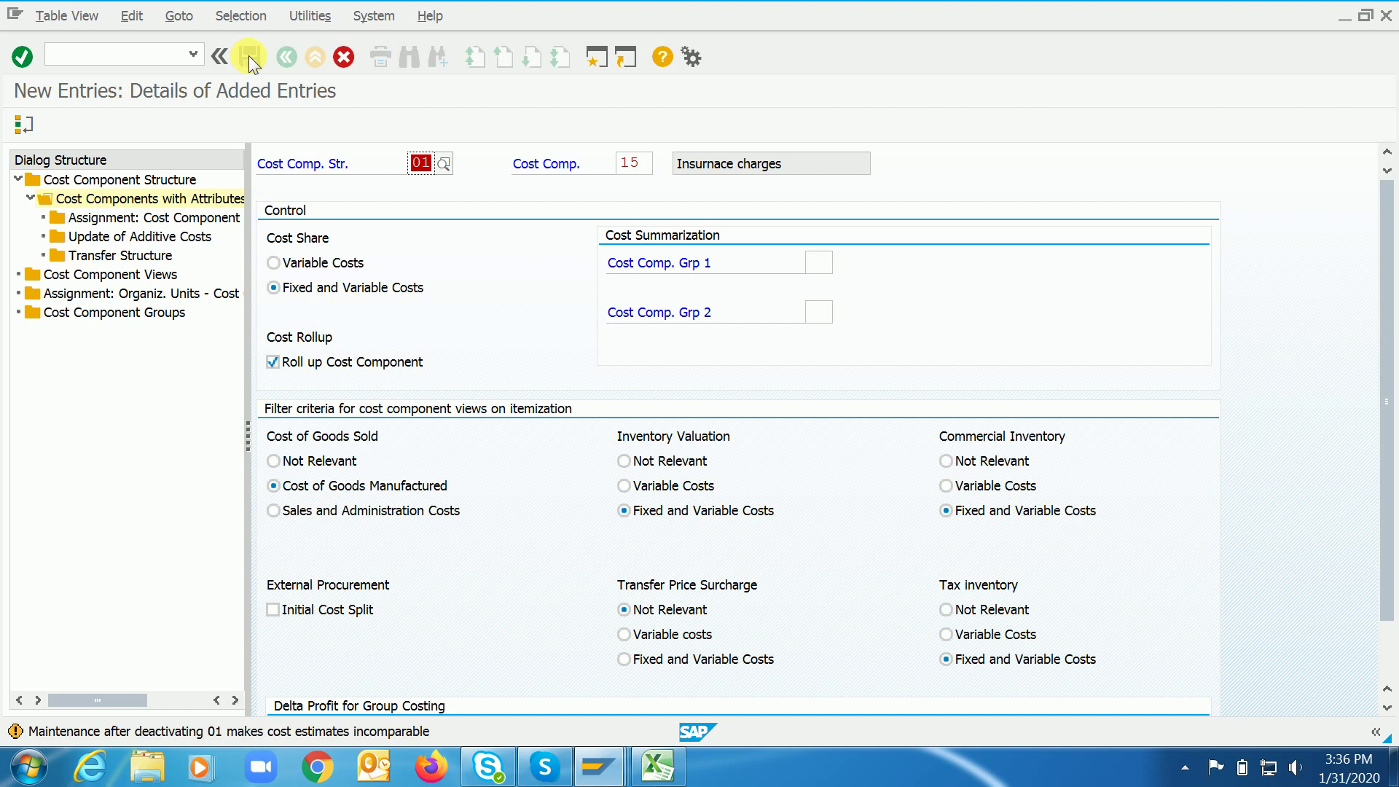
pyautogui.click(250, 57)
pyautogui.press('Return')
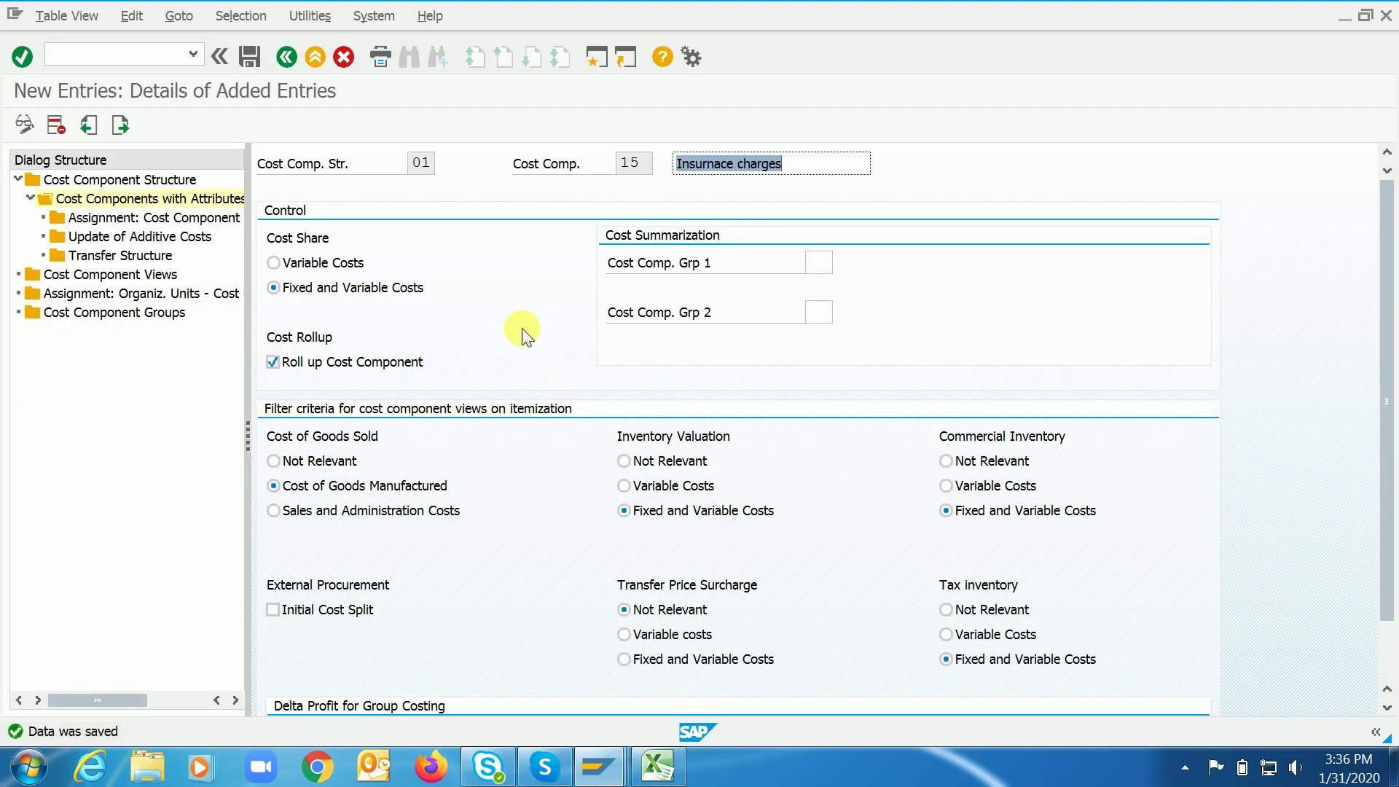
pyautogui.click(426, 163)
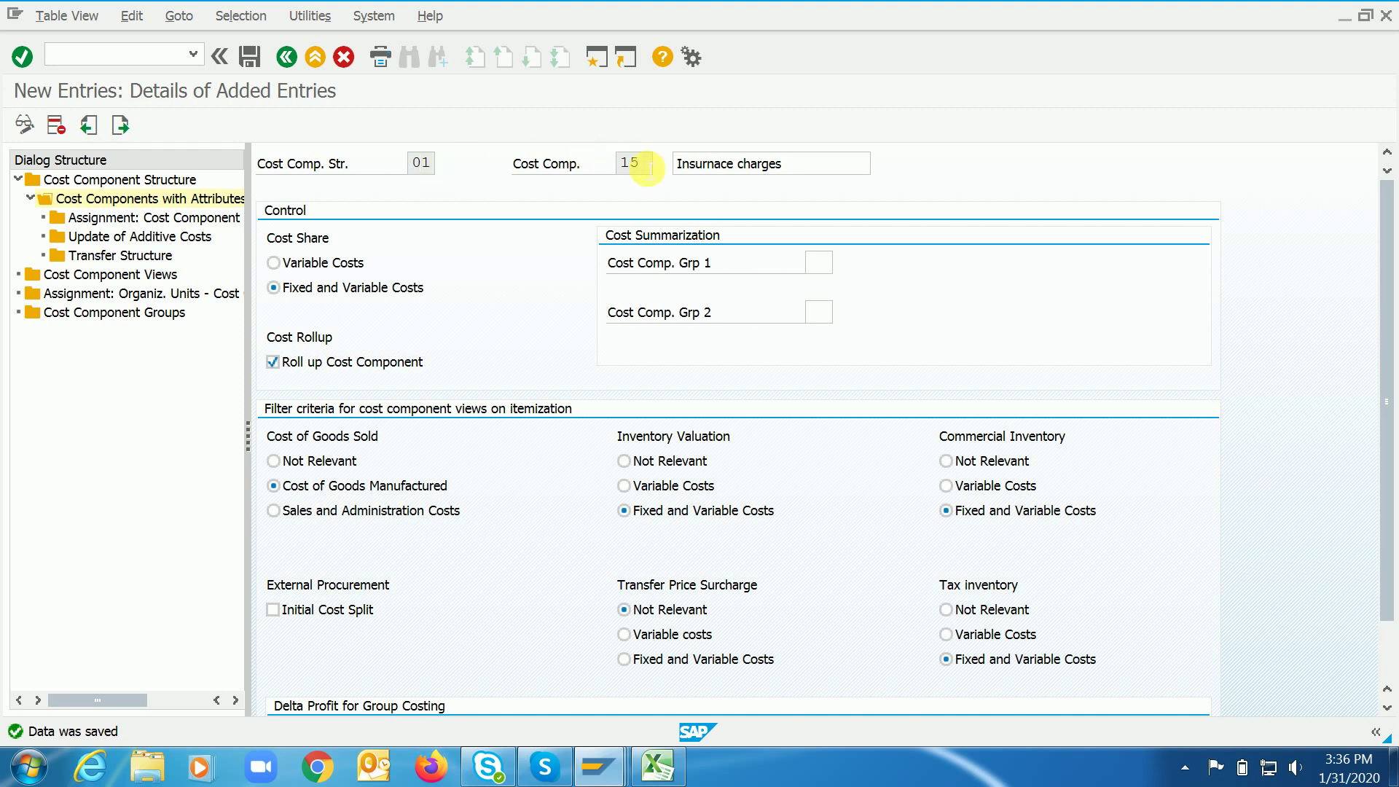
pyautogui.click(814, 169)
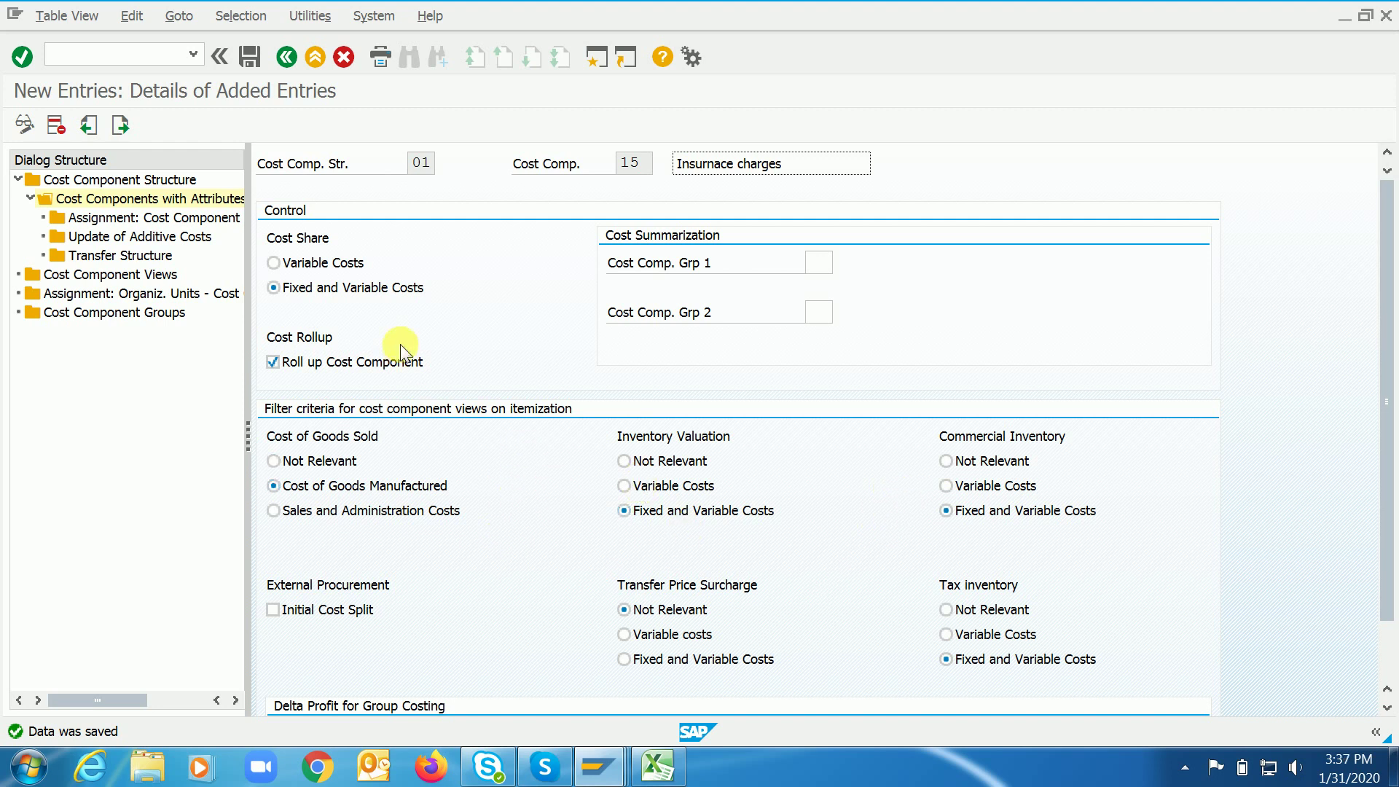
pyautogui.click(250, 57)
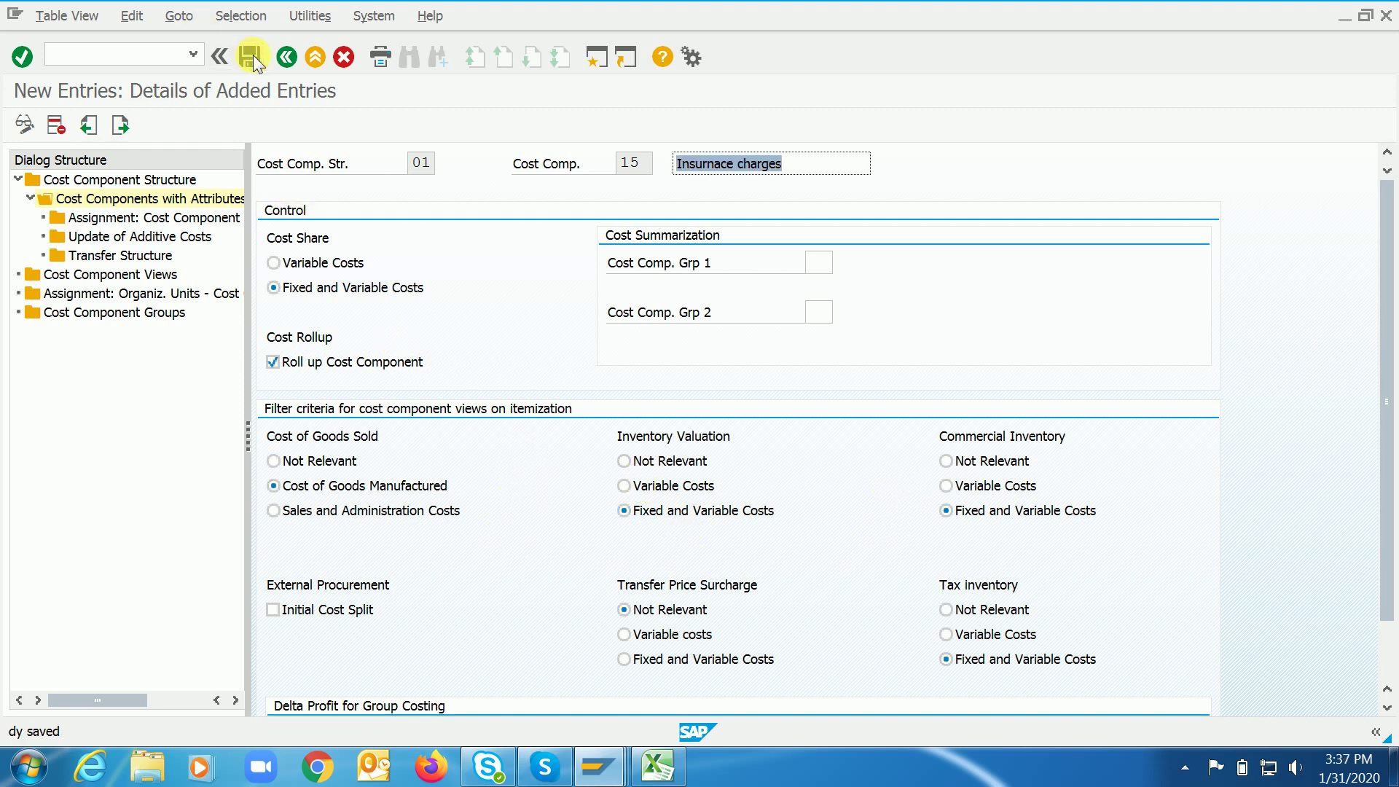
# Start a new cost component to cost element interval assignment with cost component structure 01 and chart of accounts 1020.
pyautogui.doubleClick(174, 222)
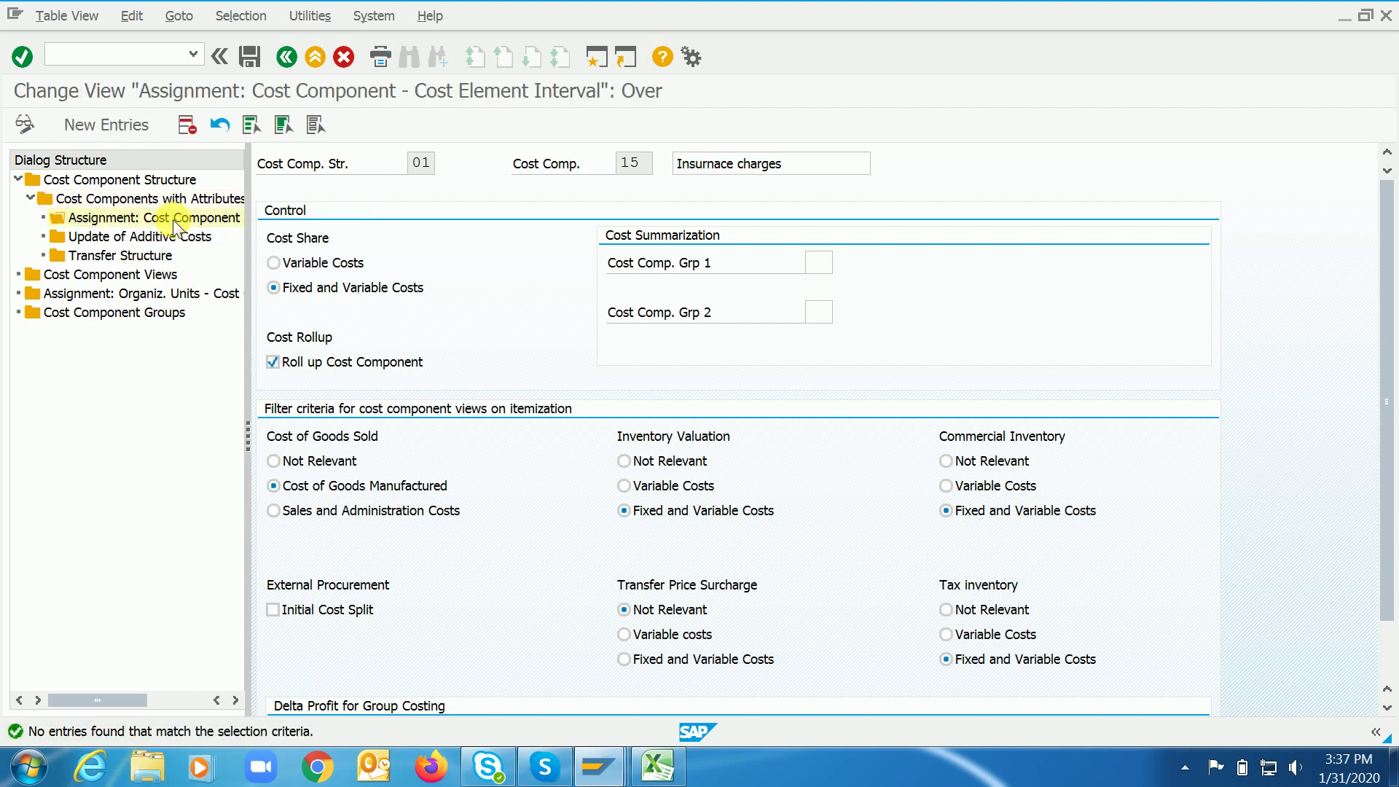
pyautogui.click(108, 124)
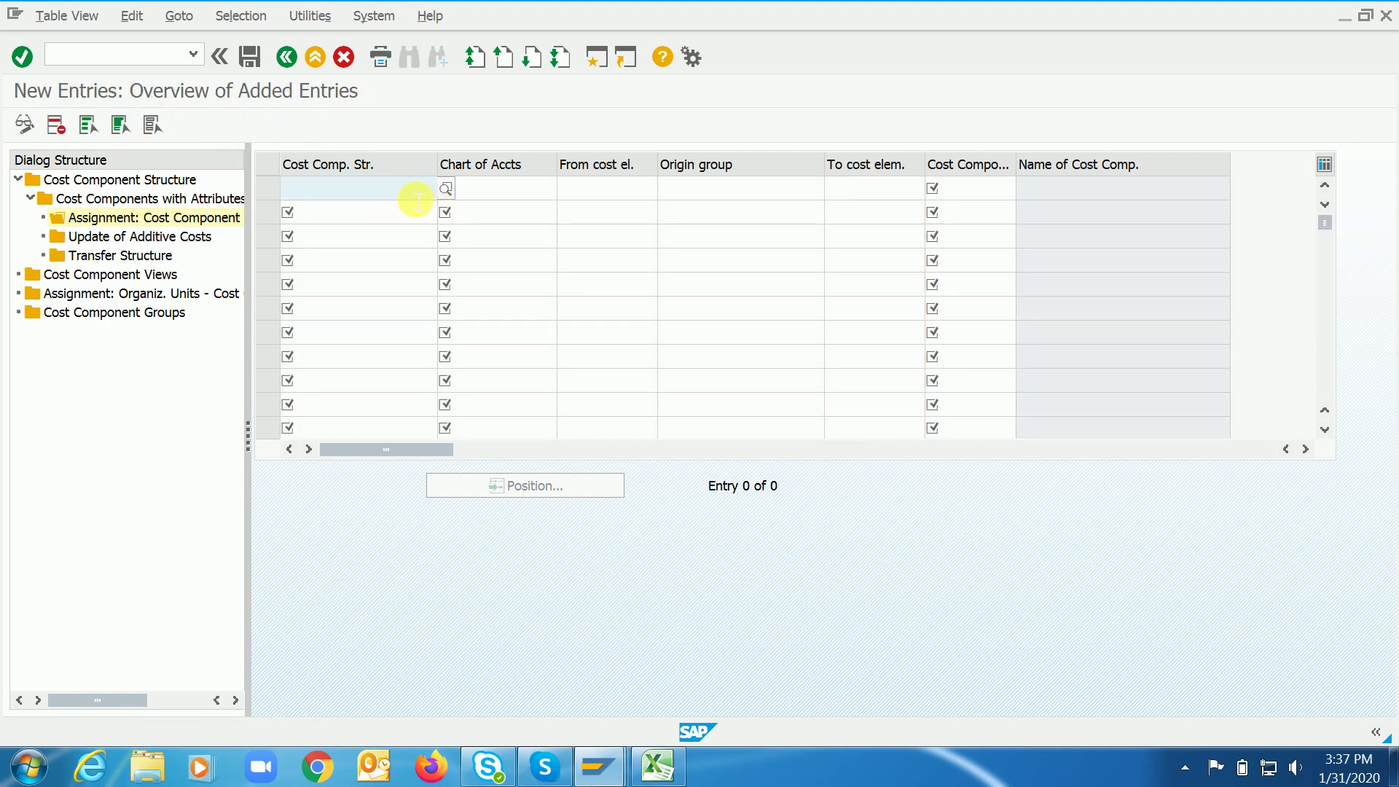
pyautogui.write('01')
pyautogui.press('Tab')
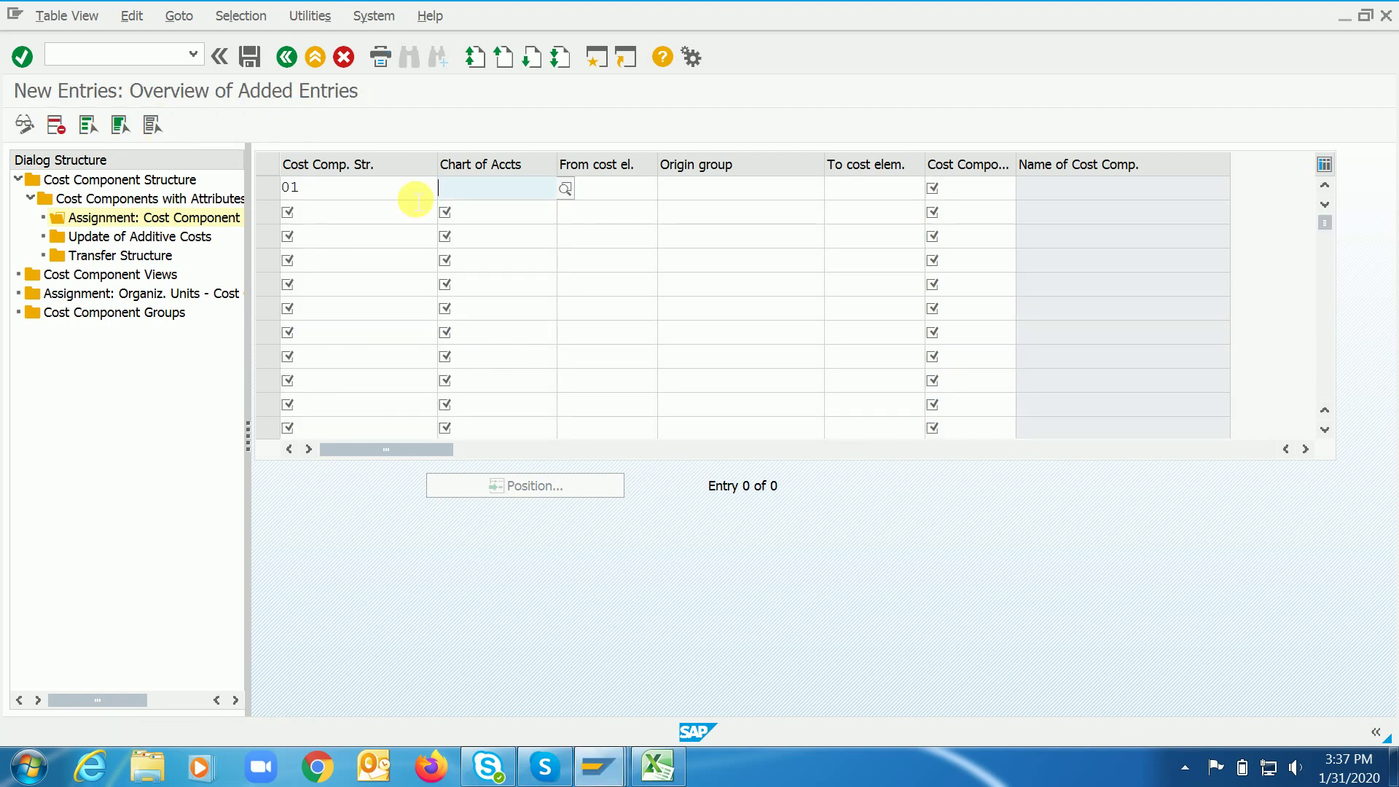
pyautogui.write('Cho')
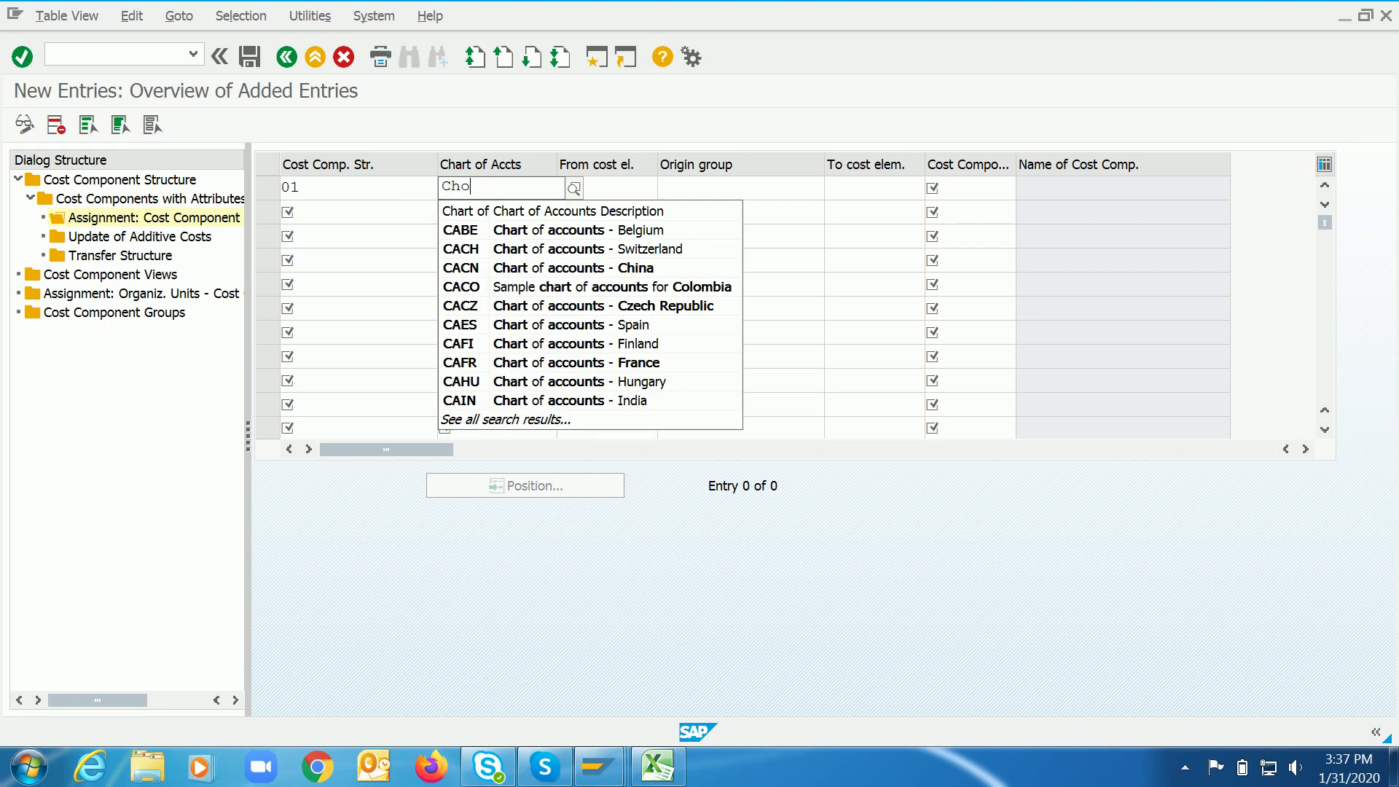
pyautogui.press('BackSpace')
pyautogui.press('BackSpace')
pyautogui.press('BackSpace')
pyautogui.write('1020')
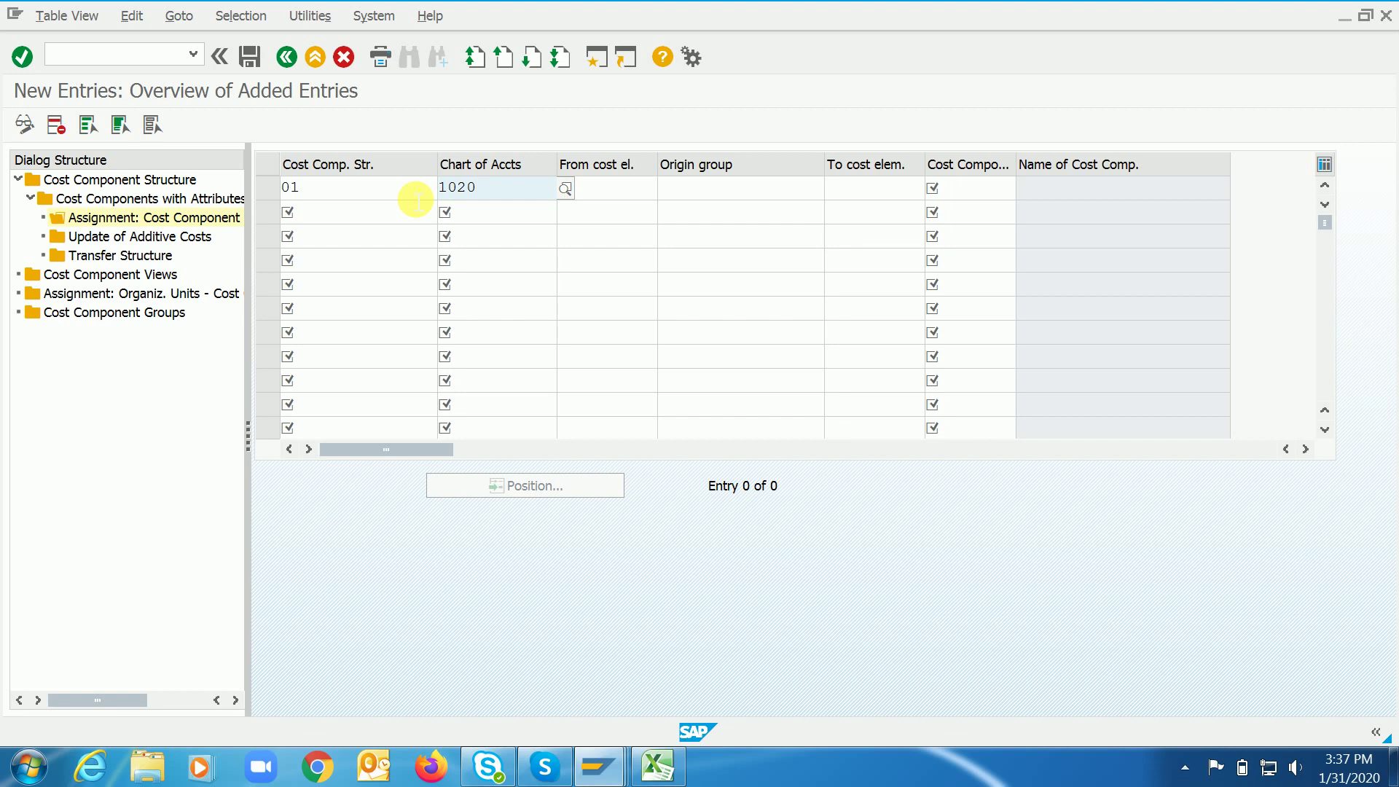
pyautogui.press('Tab')
# Copy cost element 52000190 from cell E61 of the Excel workbook into the SAP assignment row as its starting cost element.
pyautogui.click(658, 766)
pyautogui.hotkey('ctrl', 'c')
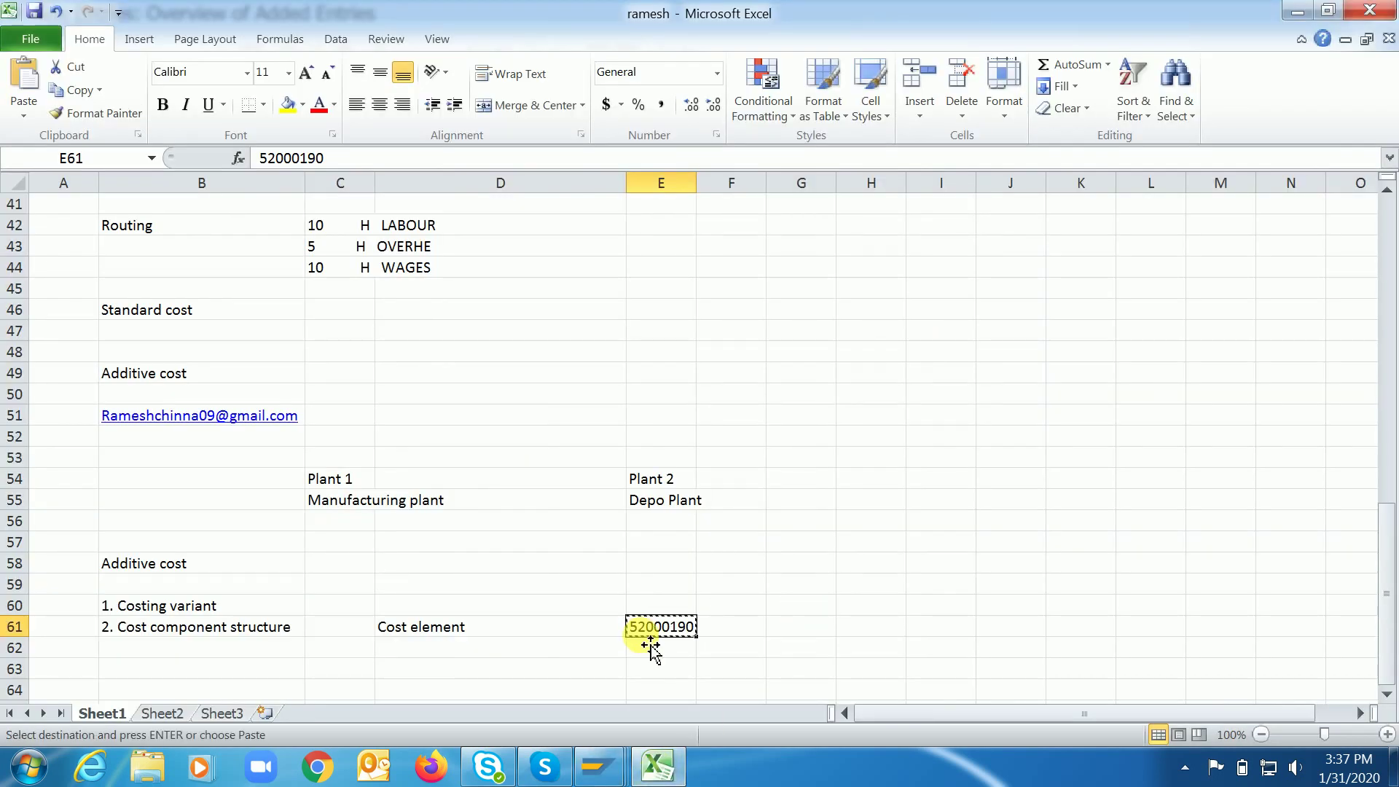
pyautogui.moveTo(581, 777)
pyautogui.click(702, 662)
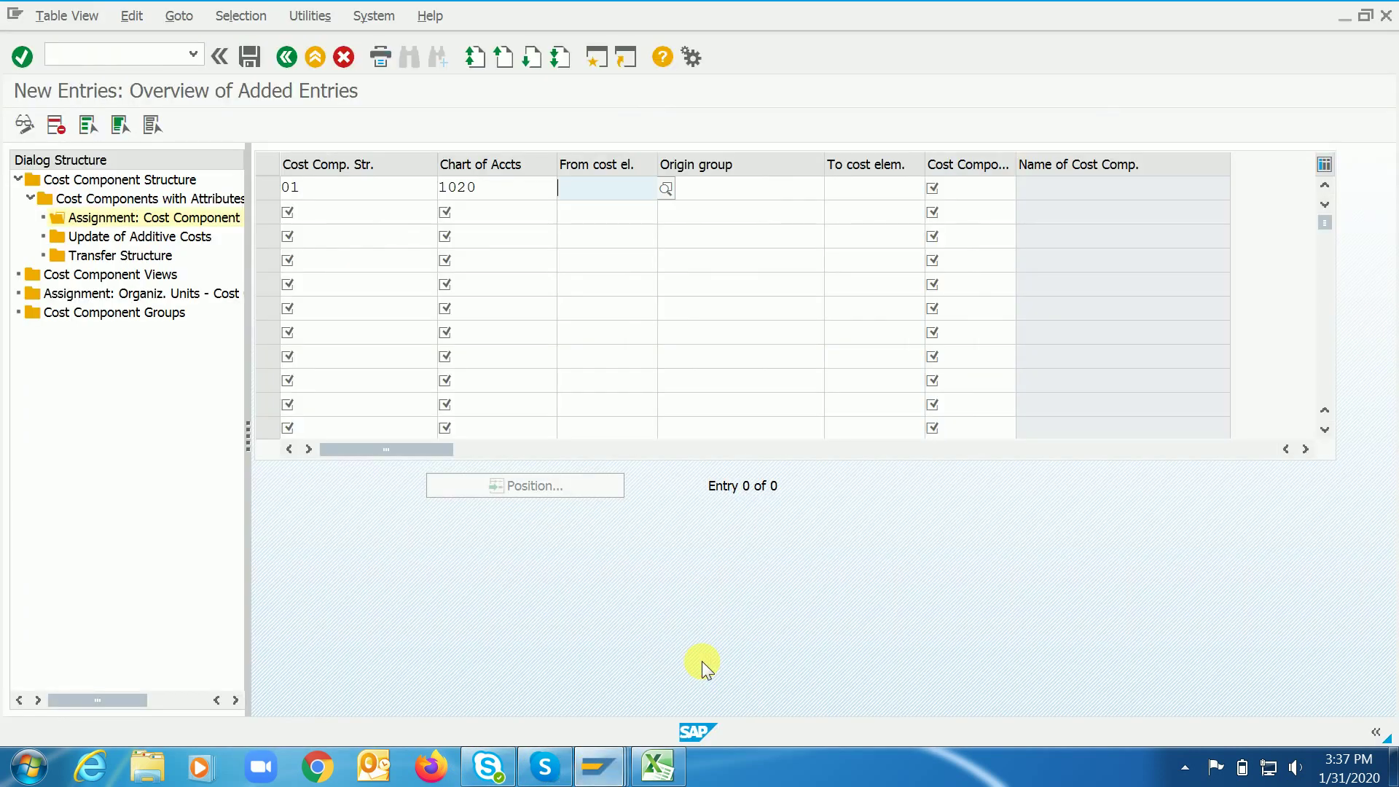
pyautogui.hotkey('ctrl', 'v')
pyautogui.press('Tab')
pyautogui.press('Tab')
pyautogui.press('Tab')
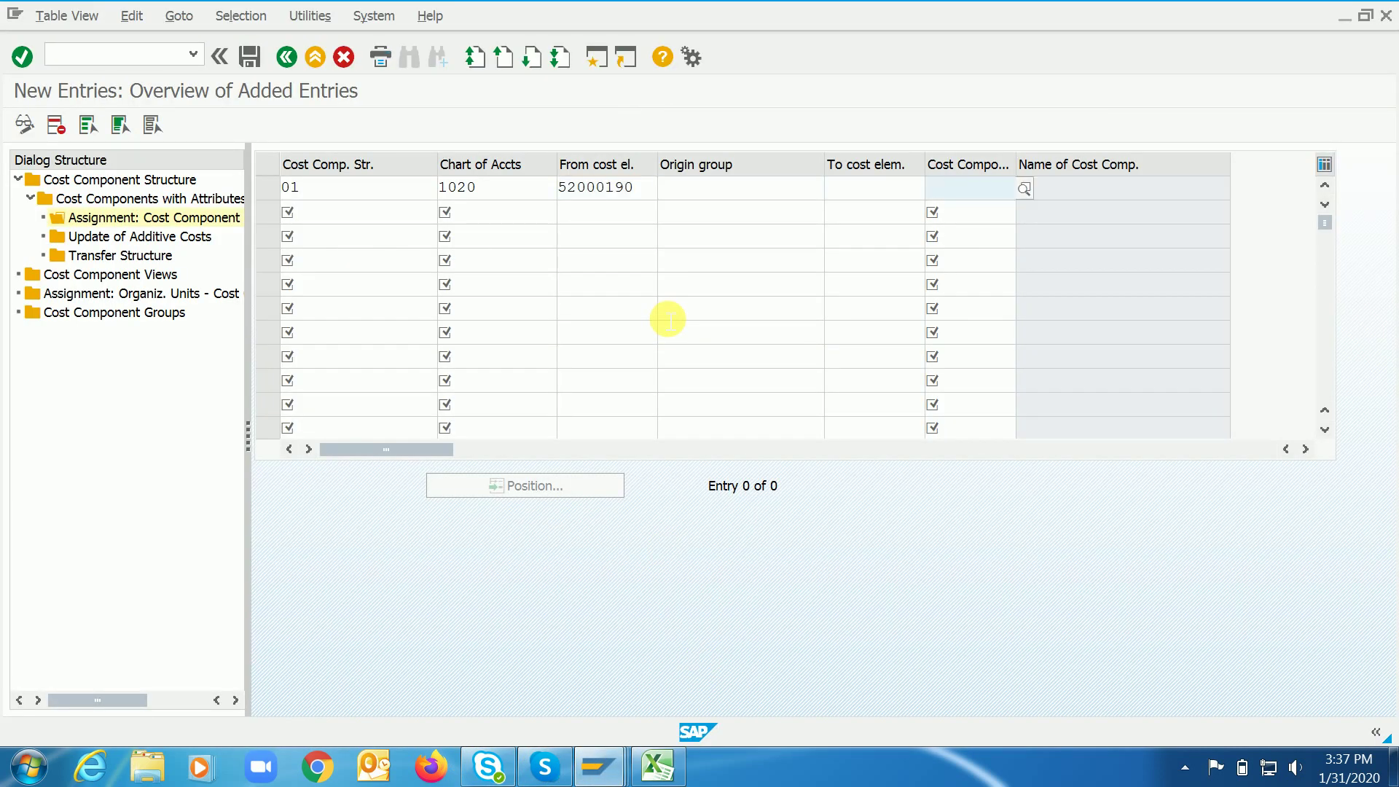
# Assign cost component 15 "Insurnace charges" to the cost element row and save the assignment.
pyautogui.press('F4')
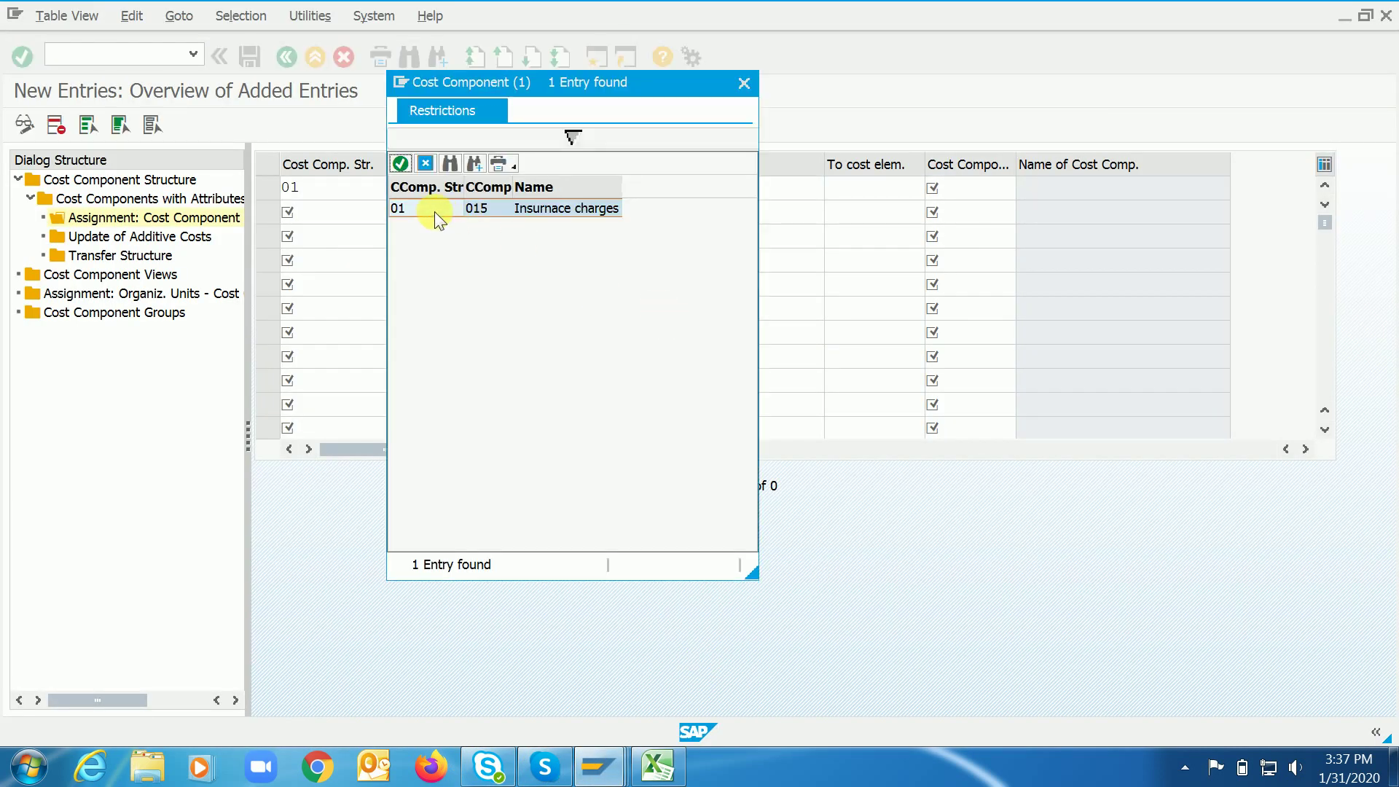
pyautogui.click(435, 212)
pyautogui.press('Return')
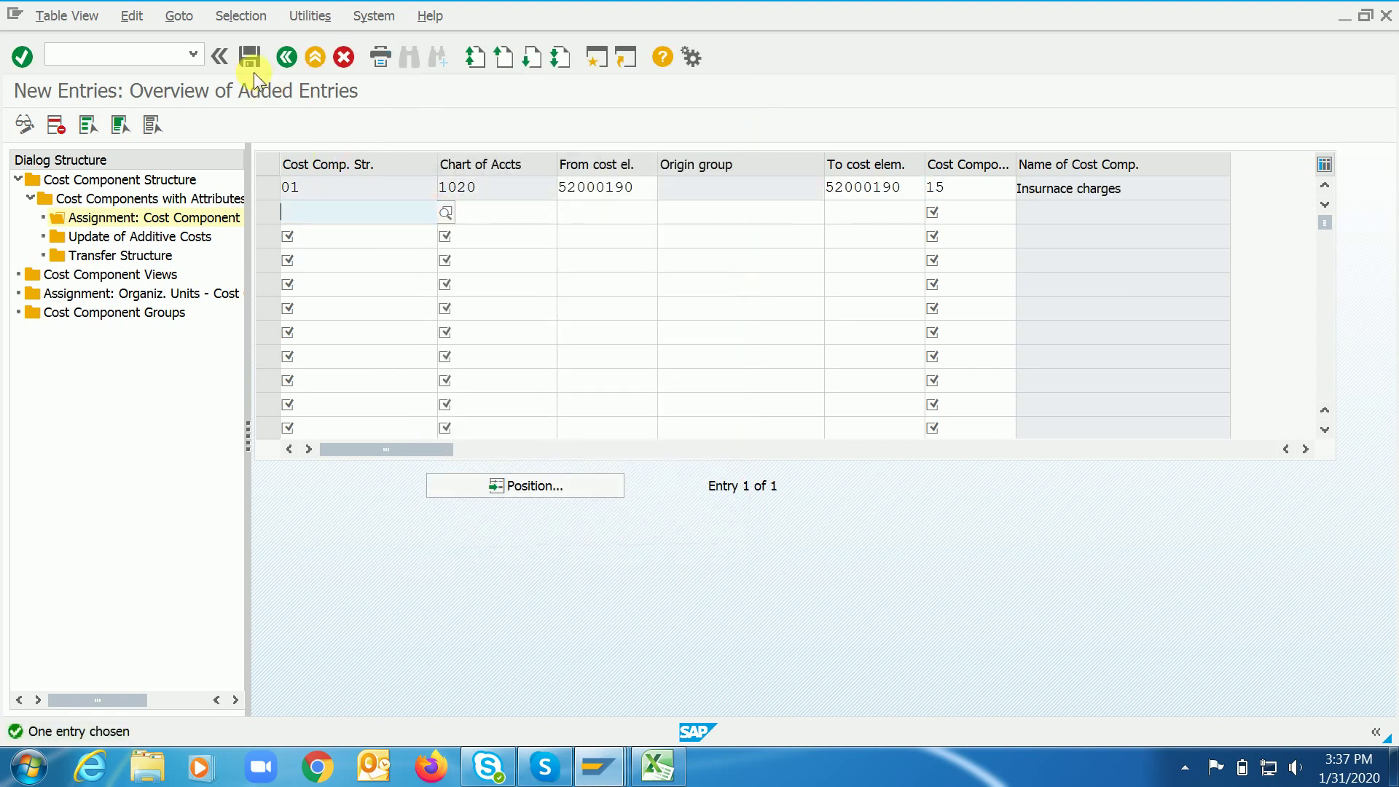
pyautogui.click(251, 59)
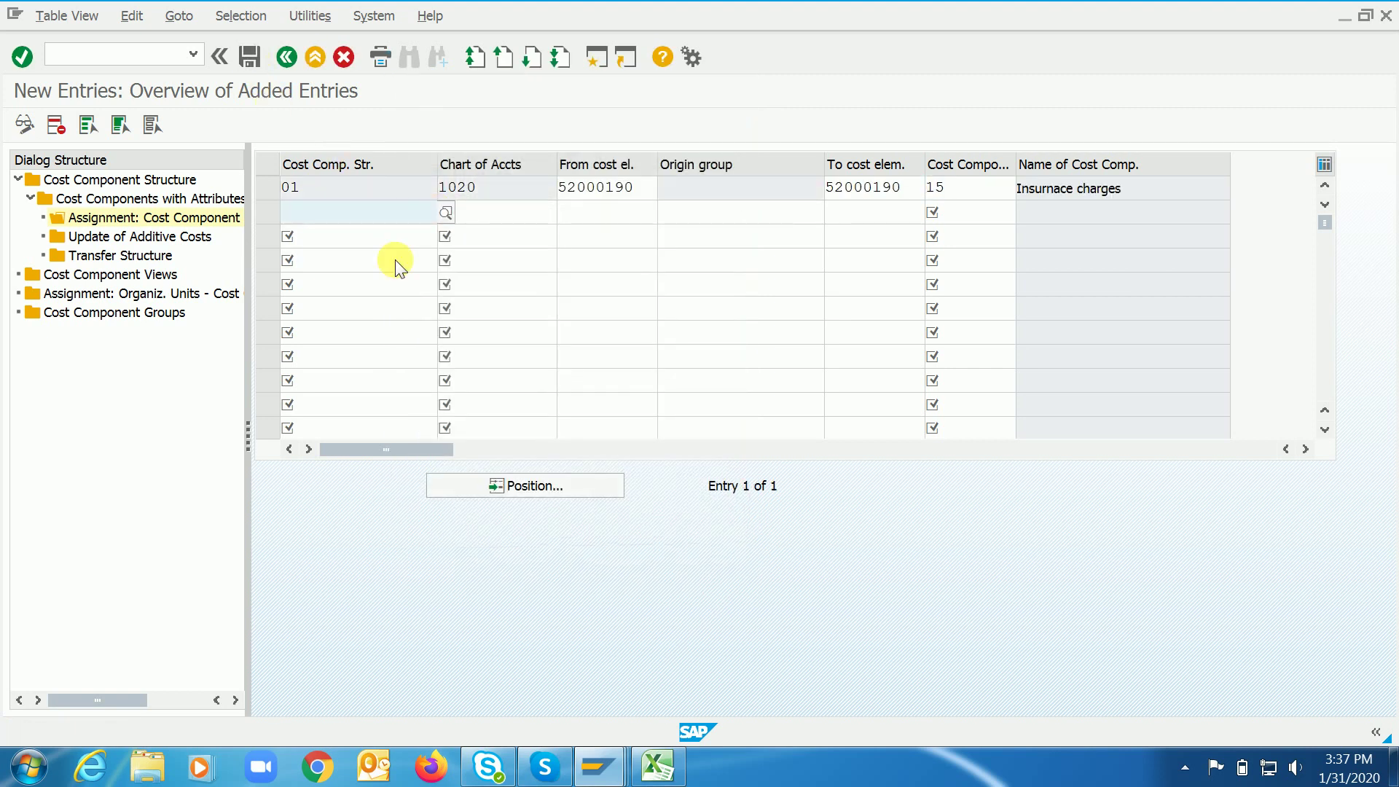
# Reactivate cost component structure 01 in the structure overview and save the change.
pyautogui.doubleClick(146, 181)
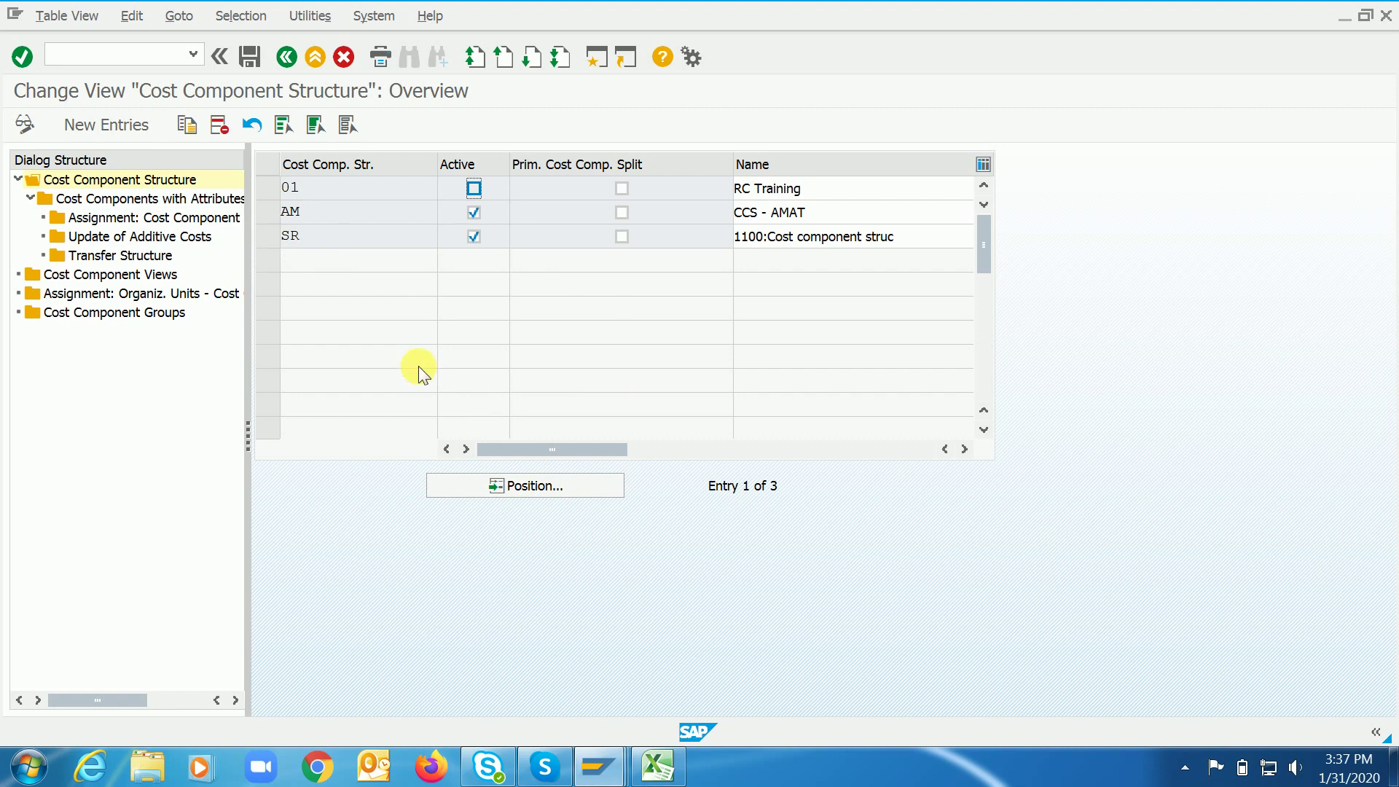
pyautogui.click(474, 188)
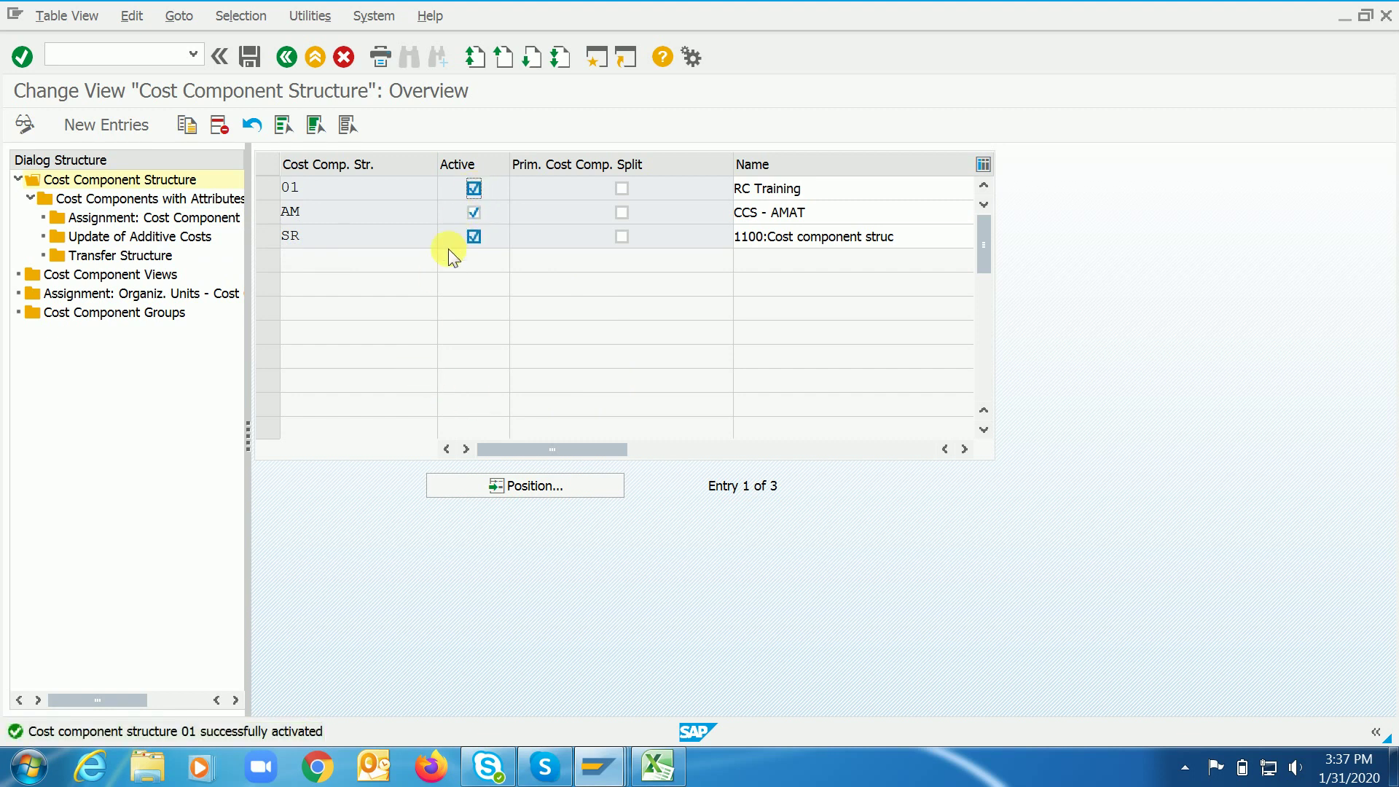
pyautogui.hotkey('ctrl', 's')
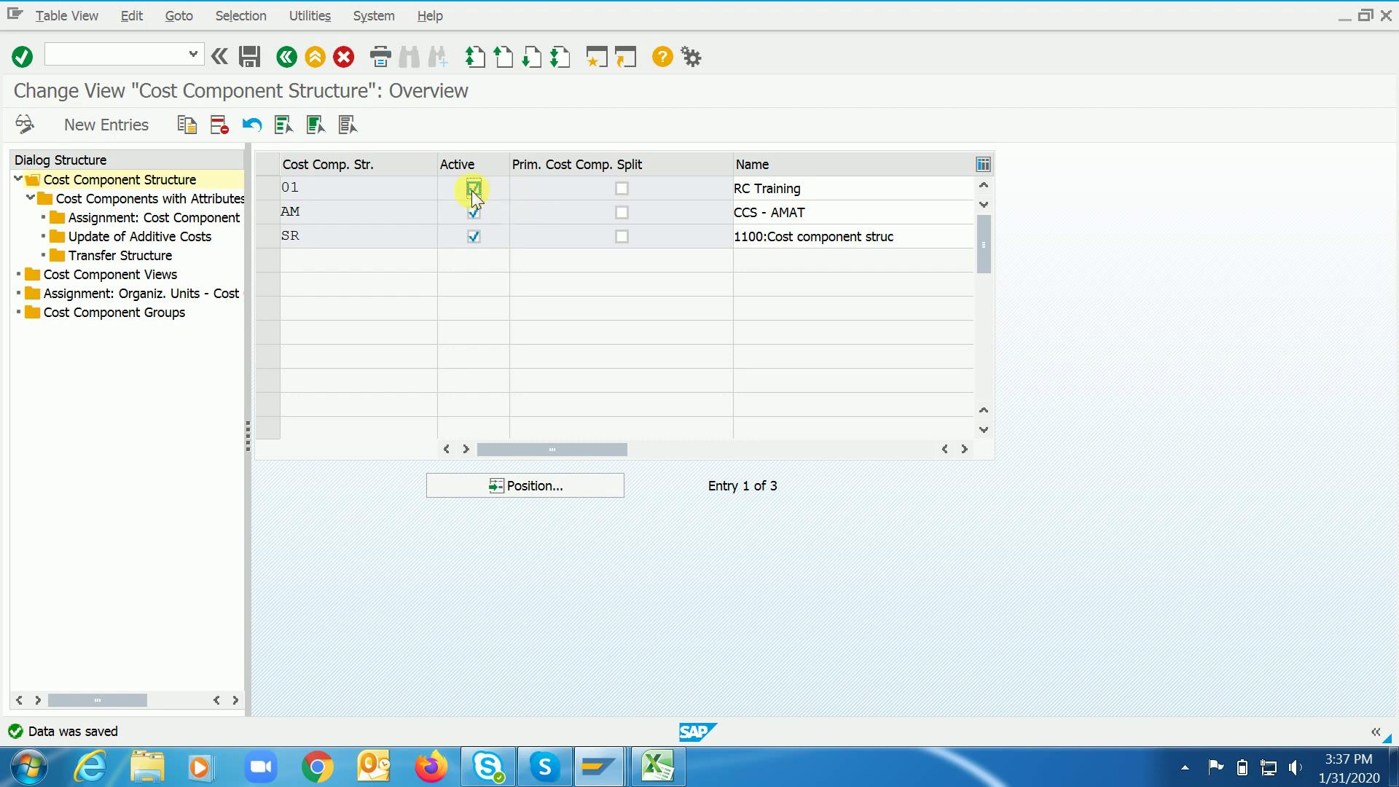
pyautogui.hotkey('ctrl', 's')
# Switch to the Excel workbook and enter the heading "End user asrea" in cell B63, below the configuration steps.
pyautogui.click(658, 765)
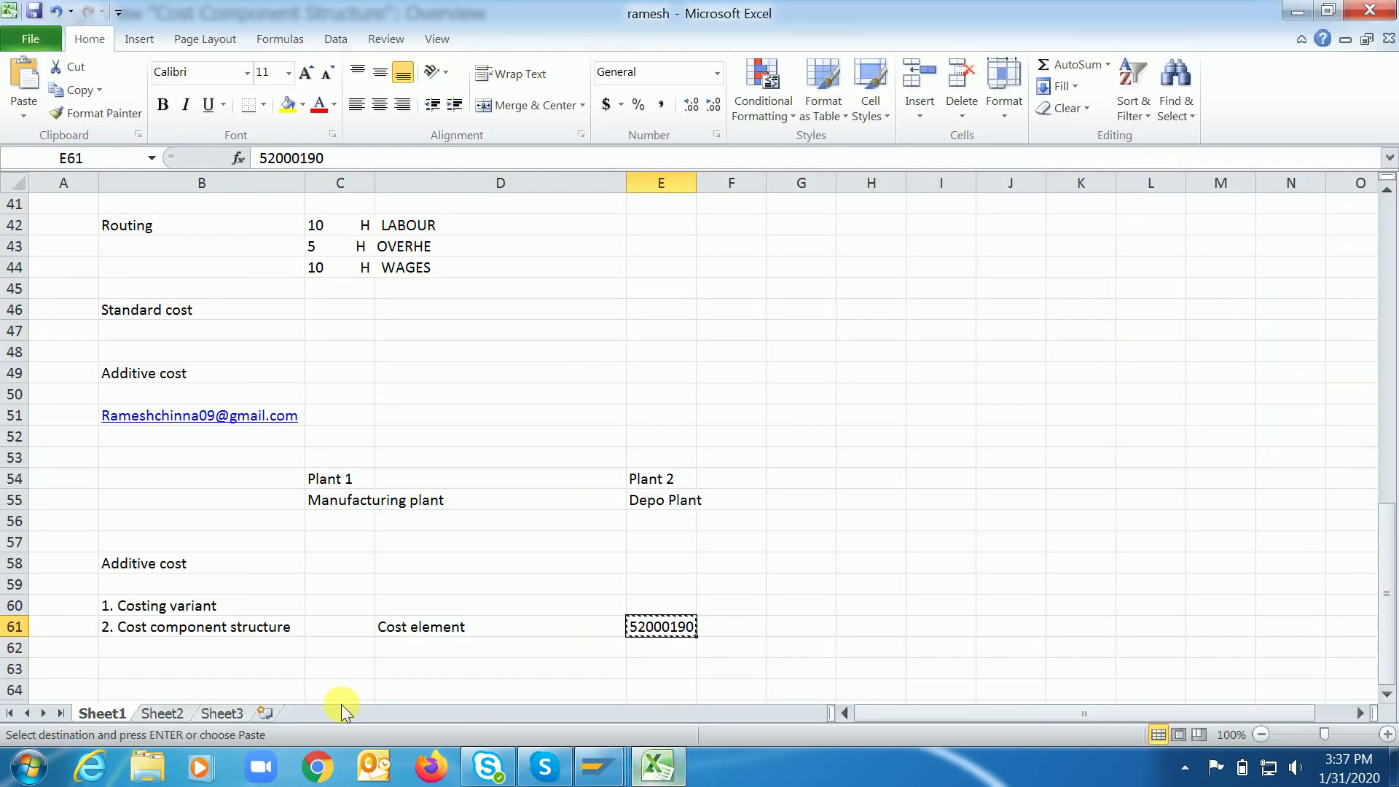
pyautogui.click(215, 614)
pyautogui.moveTo(216, 614); pyautogui.dragTo(222, 637)
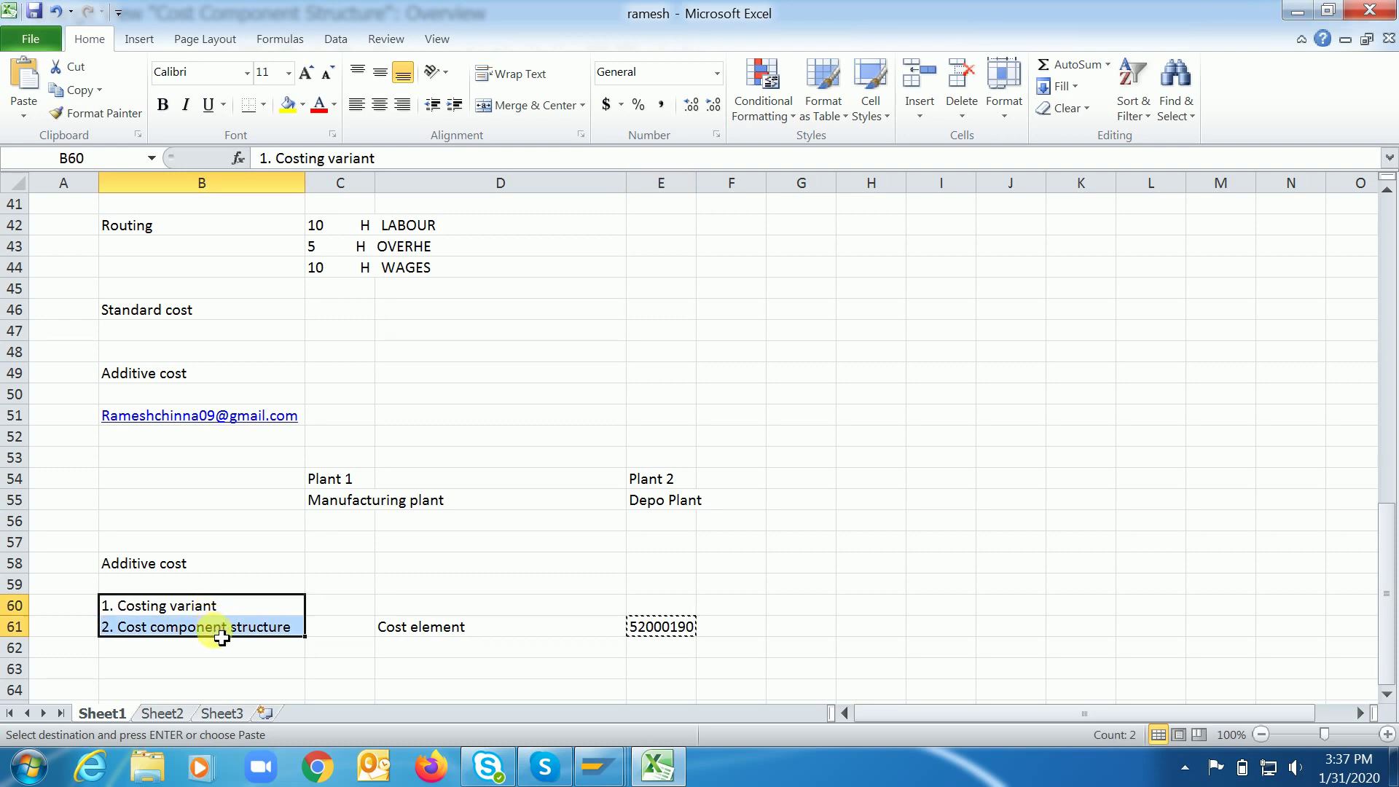
pyautogui.press('Escape')
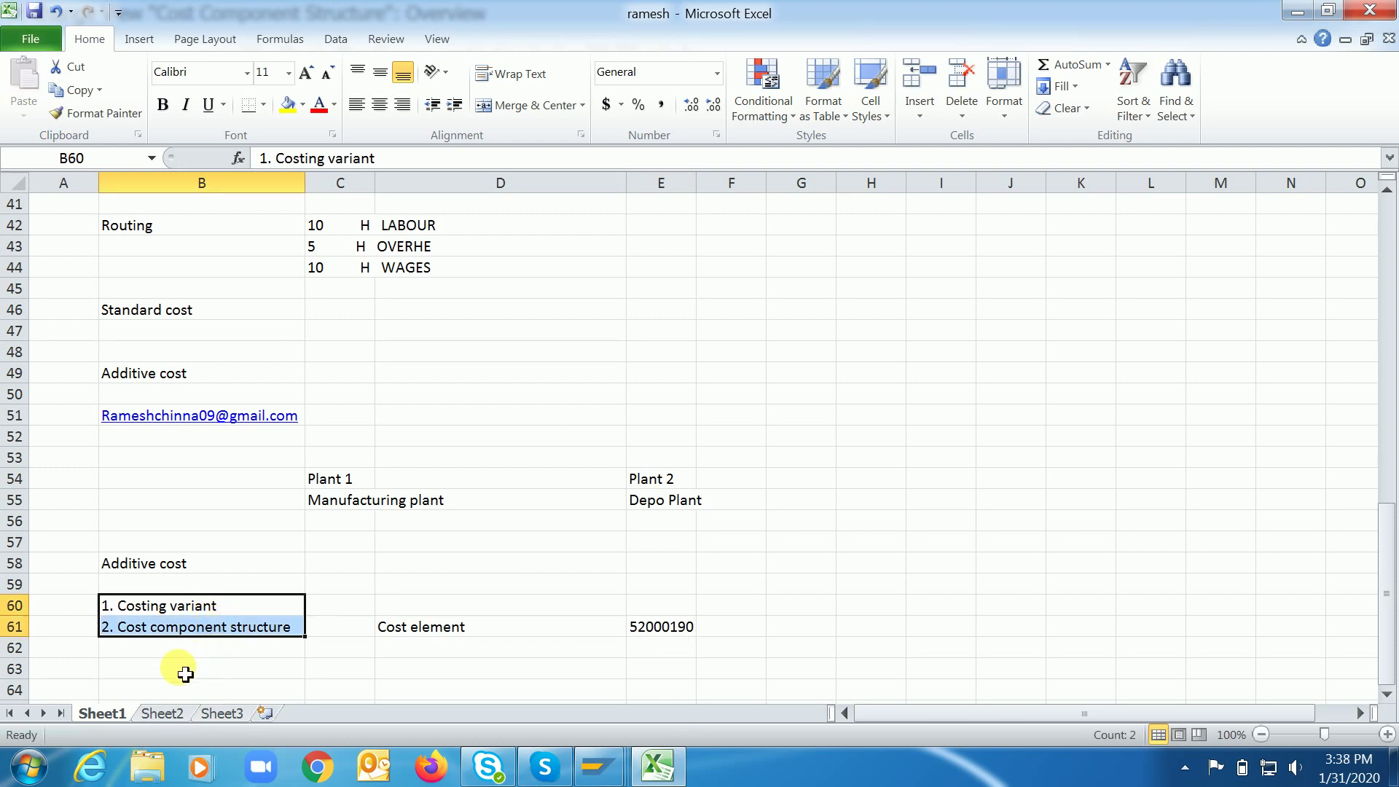
pyautogui.click(152, 680)
pyautogui.write('End ')
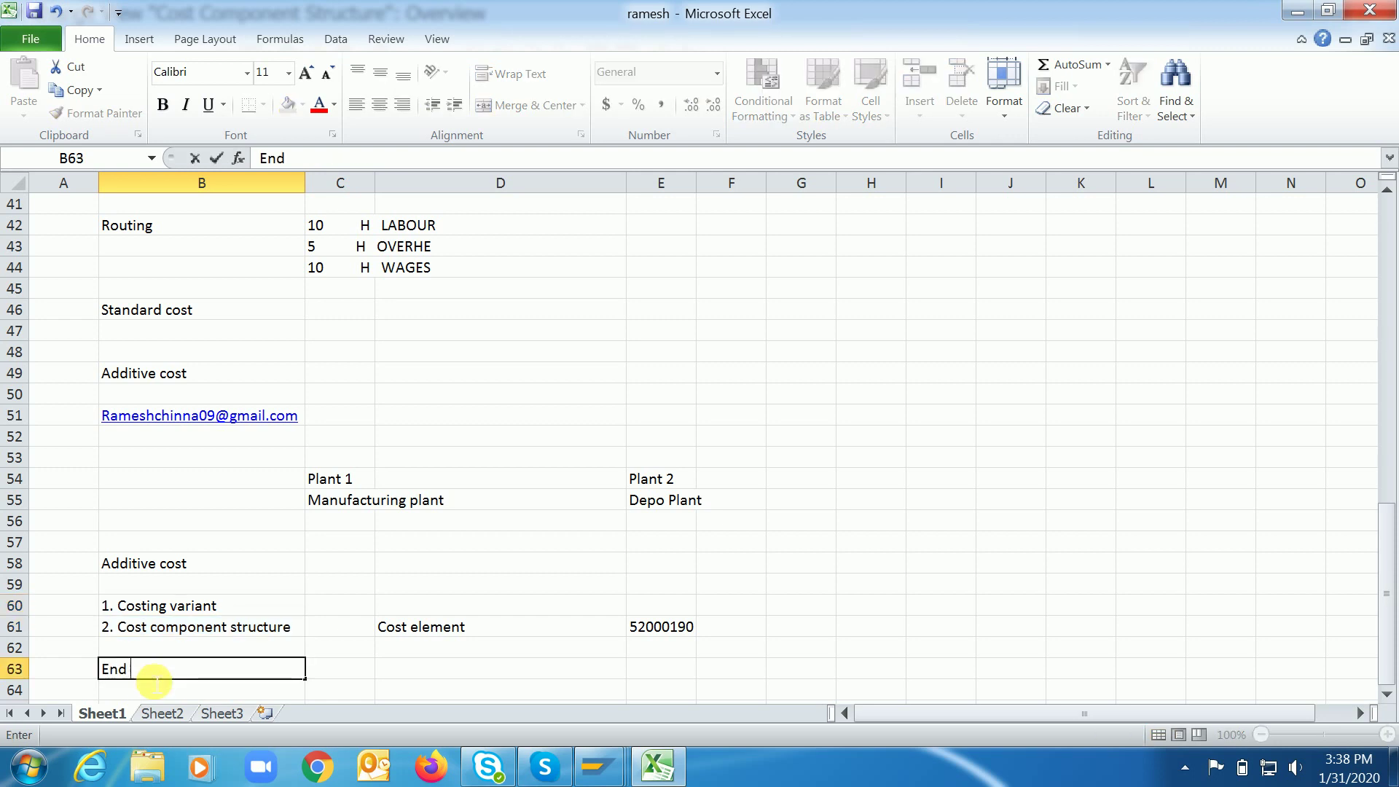
pyautogui.write('user asrea')
pyautogui.press('Return')
# Switch back to the SAP cost component structure window and run transaction /nck74n to create additive costs.
pyautogui.click(618, 773)
pyautogui.click(682, 662)
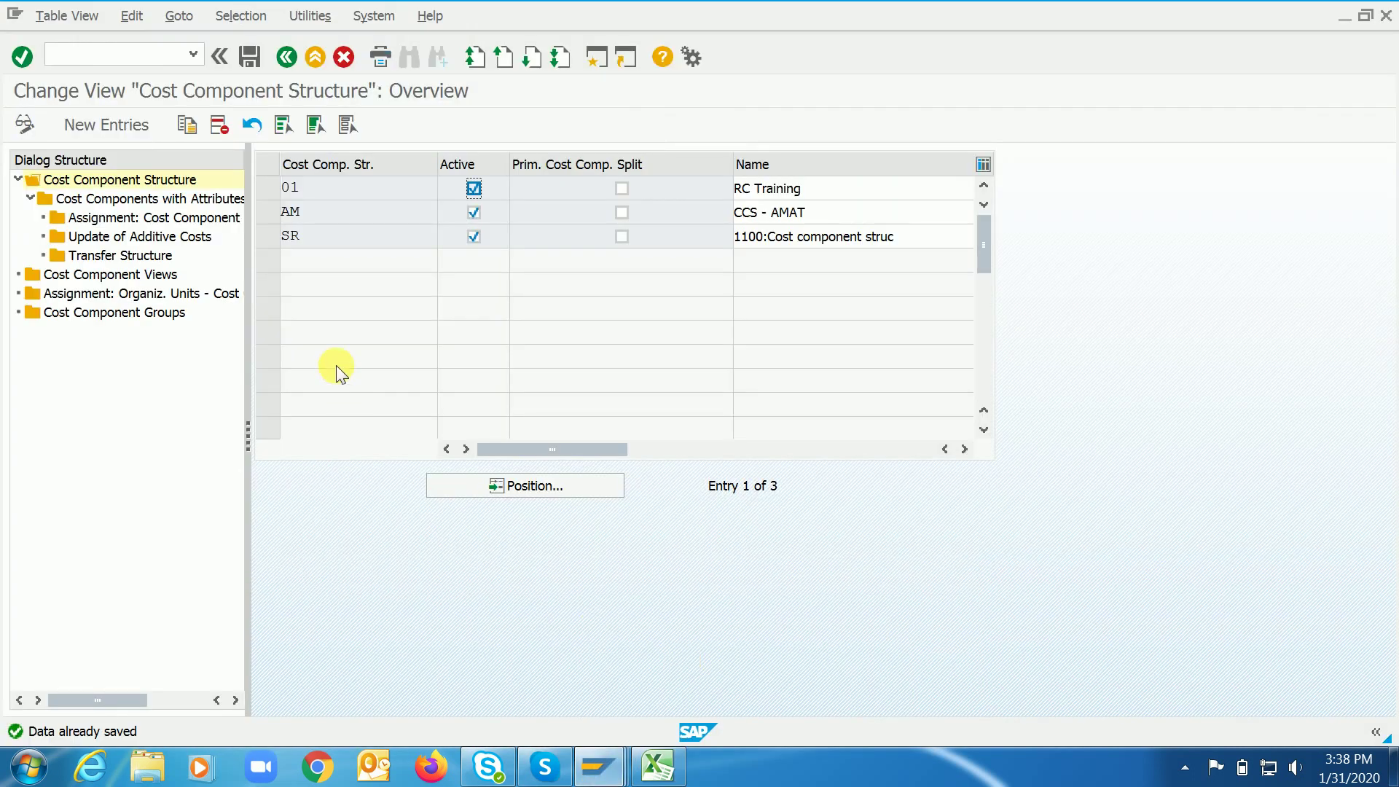
pyautogui.write('/nck74n')
pyautogui.press('Return')
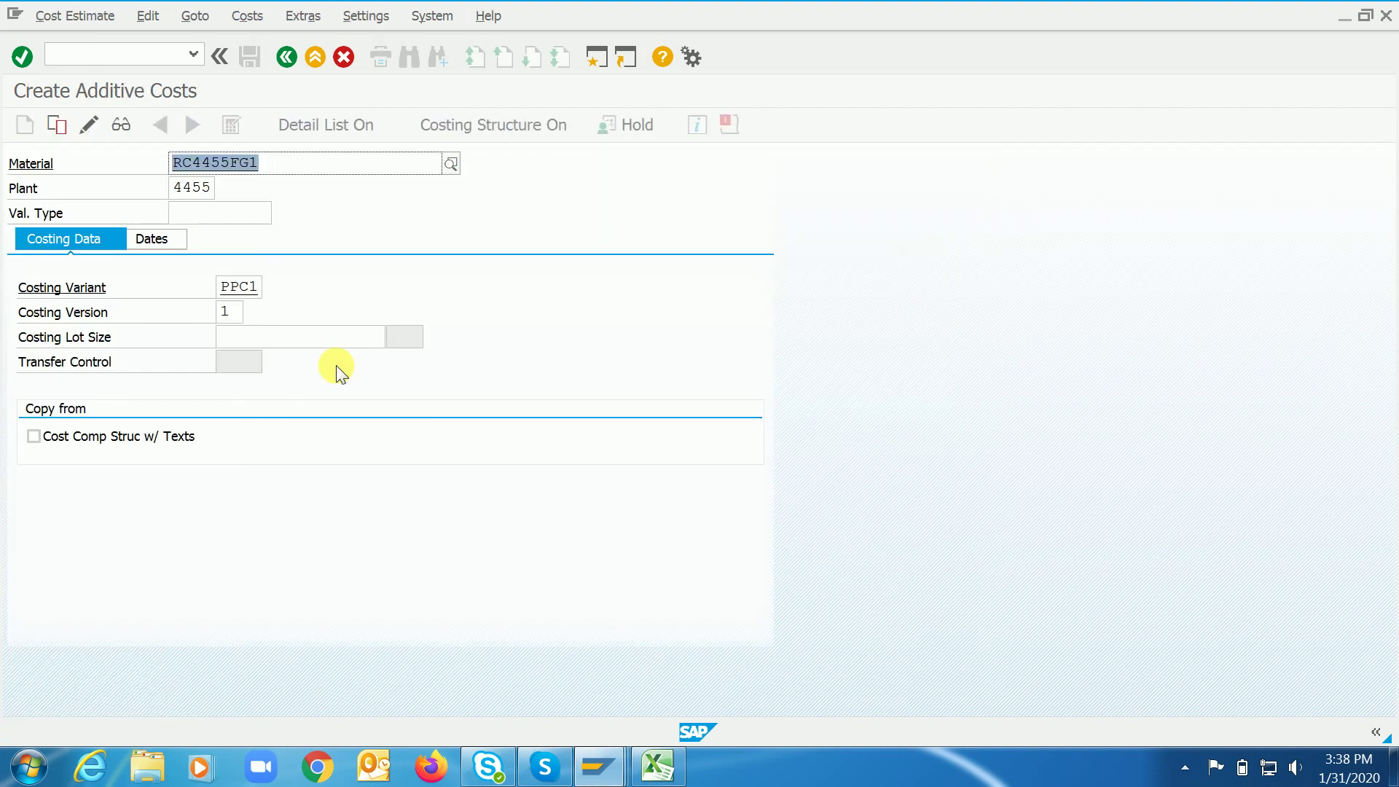
# Open the additive cost estimate for material RC4455FG1, plant 4455, using costing variant PPC1, version 1 and the default costing dates.
pyautogui.click(315, 170)
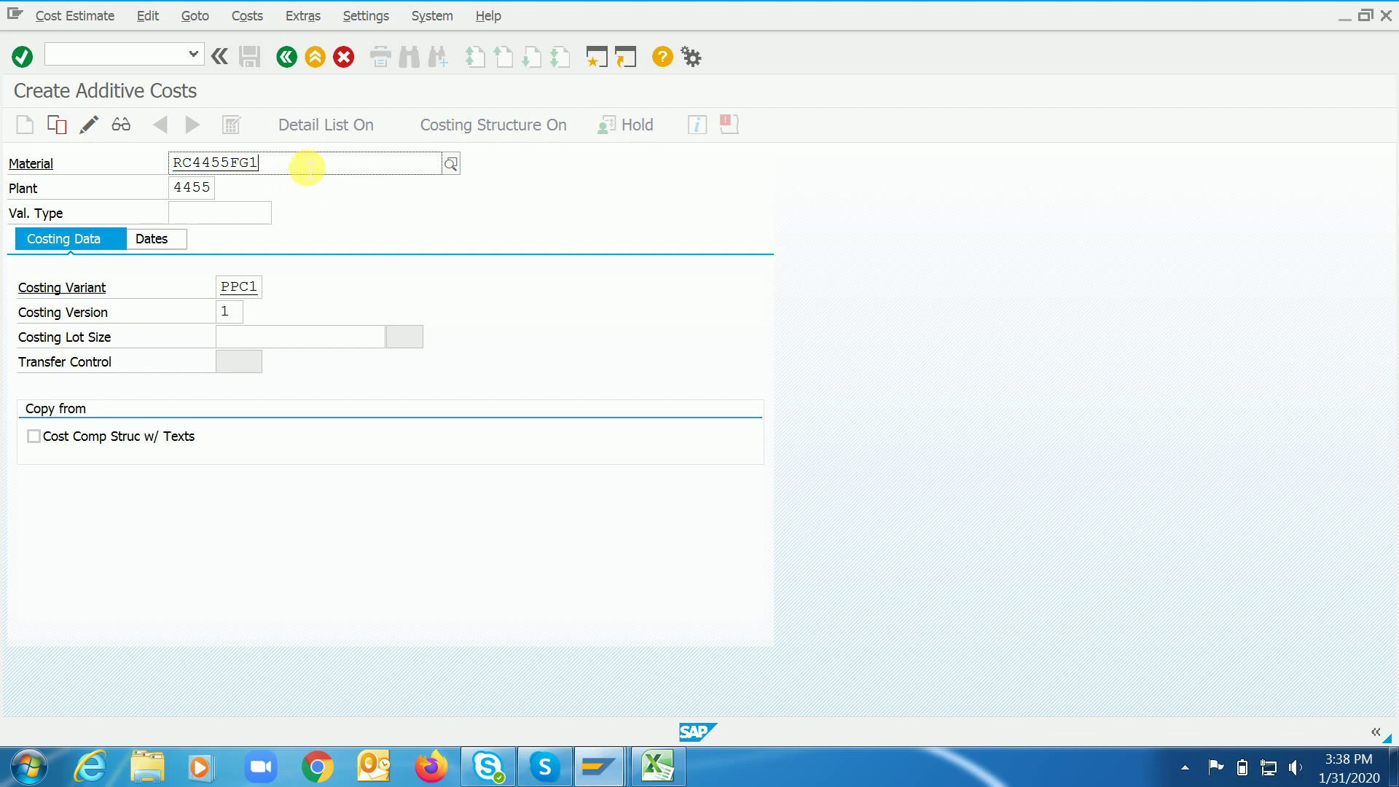
pyautogui.press('Tab')
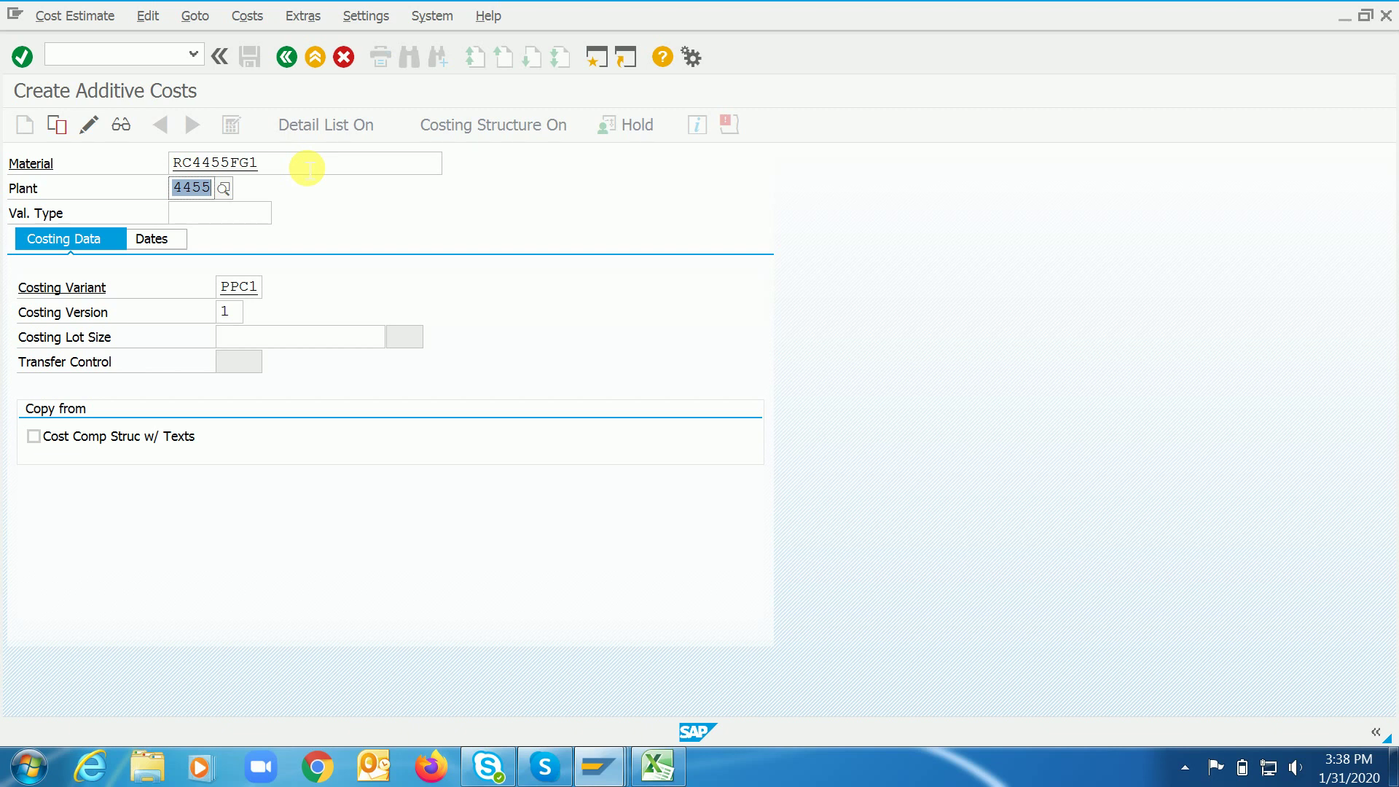
pyautogui.press('Tab')
pyautogui.press('Tab')
pyautogui.press('Tab')
pyautogui.press('Tab')
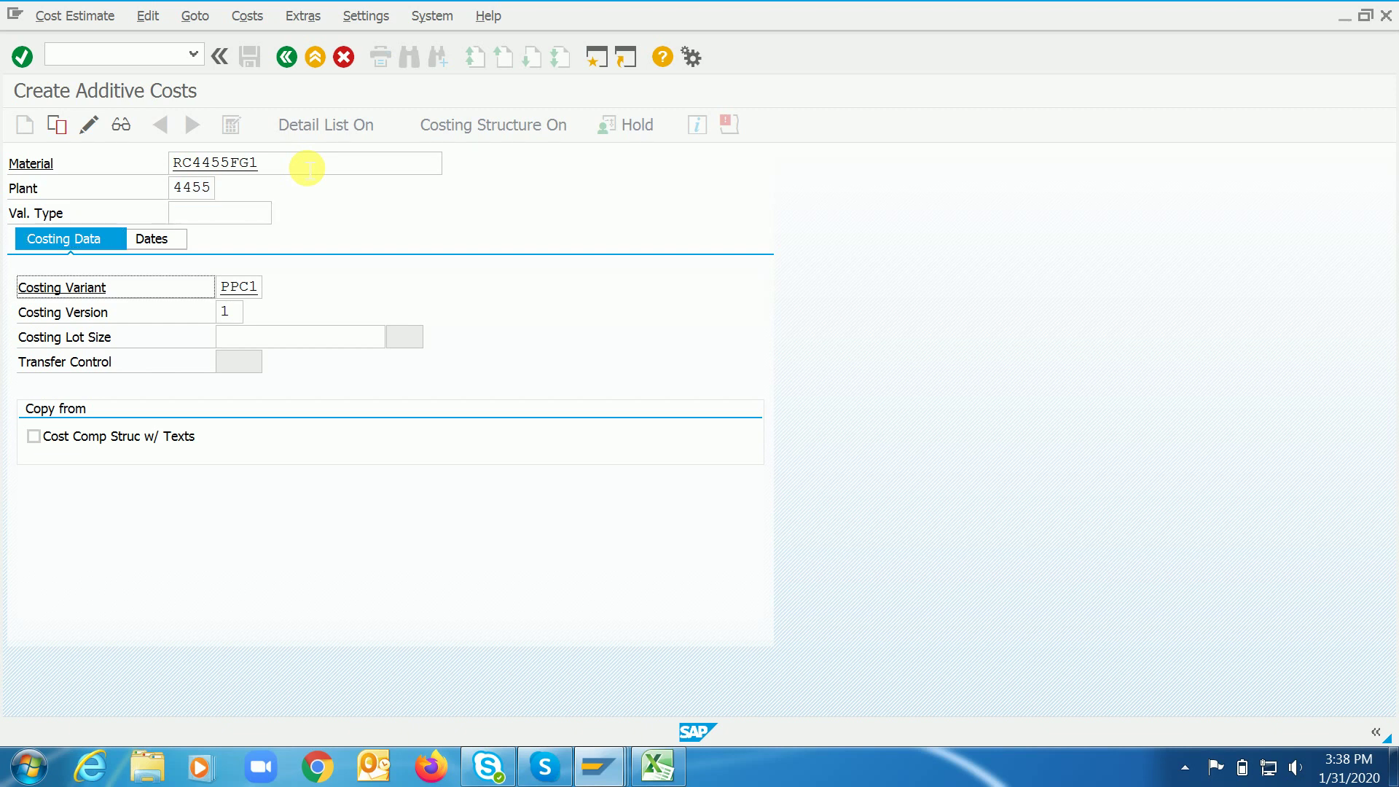
pyautogui.press('Return')
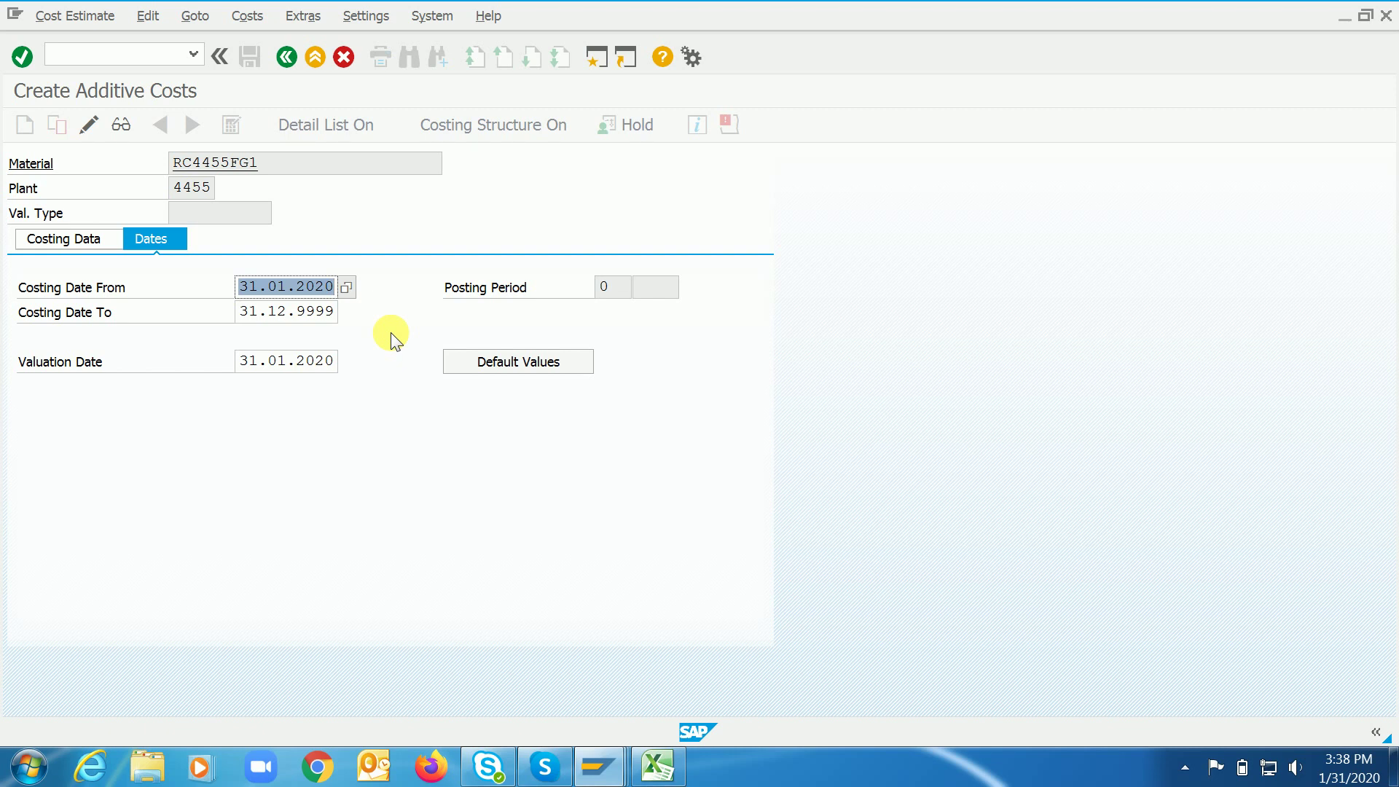
pyautogui.press('Return')
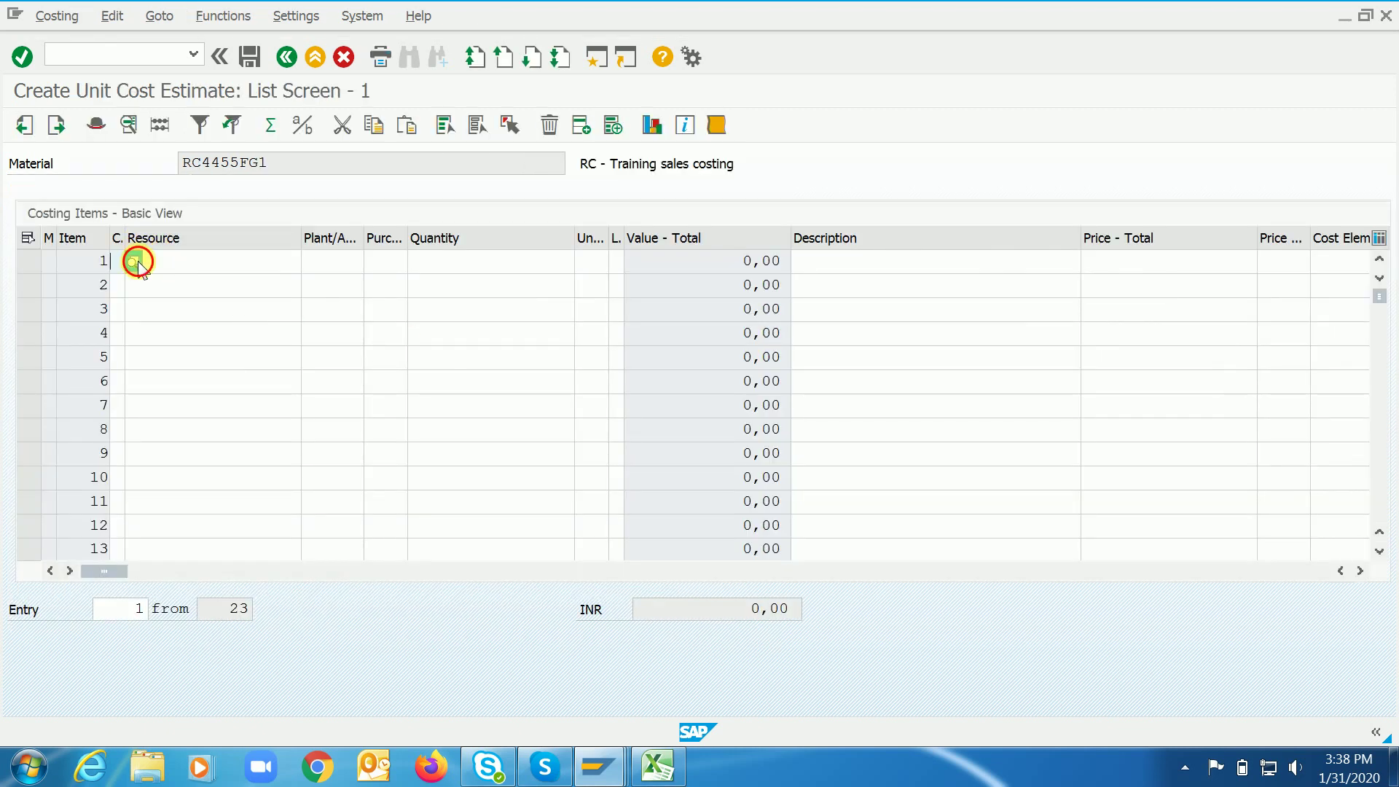
# Try to enter item 1 as a variable item (category V) with an insurance resource in the unit cost estimate.
pyautogui.click(133, 261)
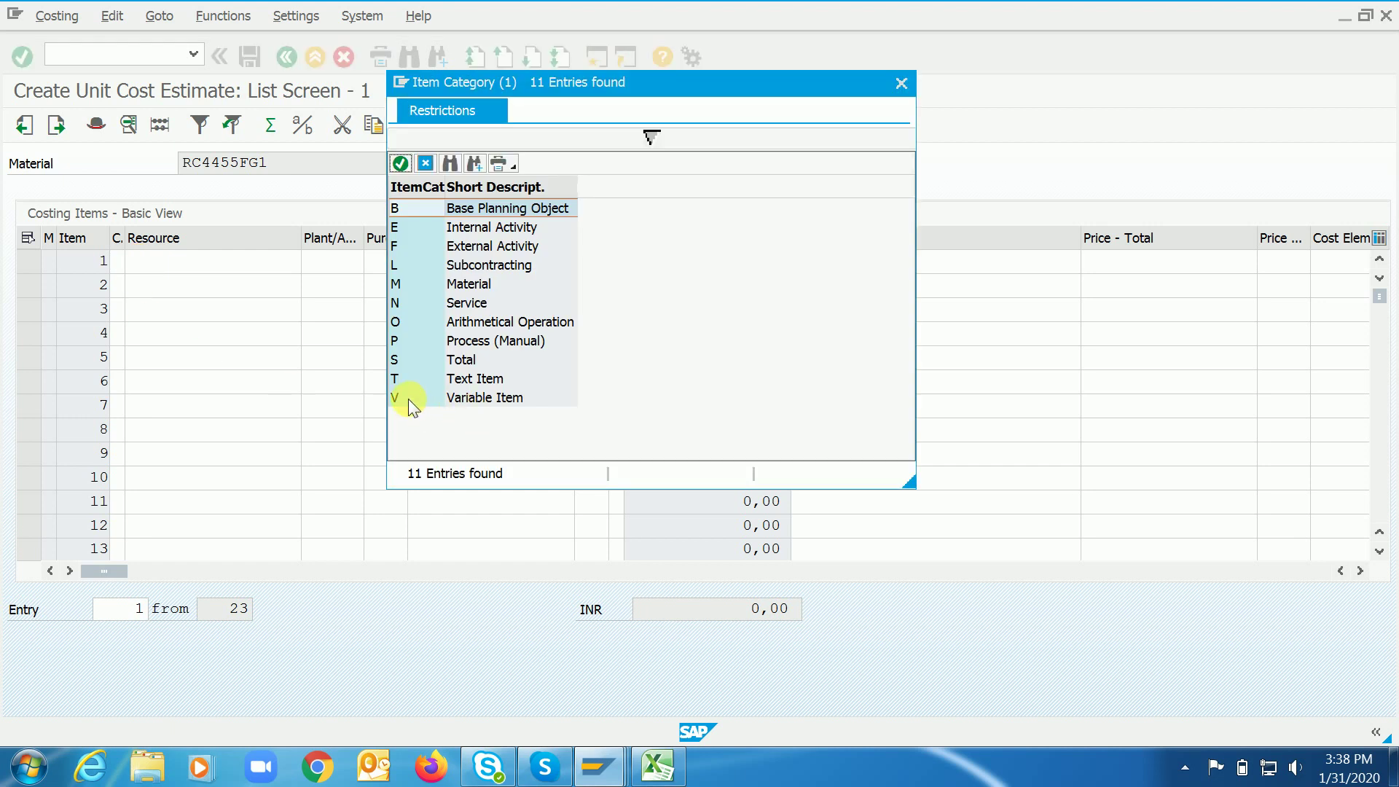
pyautogui.doubleClick(409, 400)
pyautogui.press('Tab')
pyautogui.write('Ins')
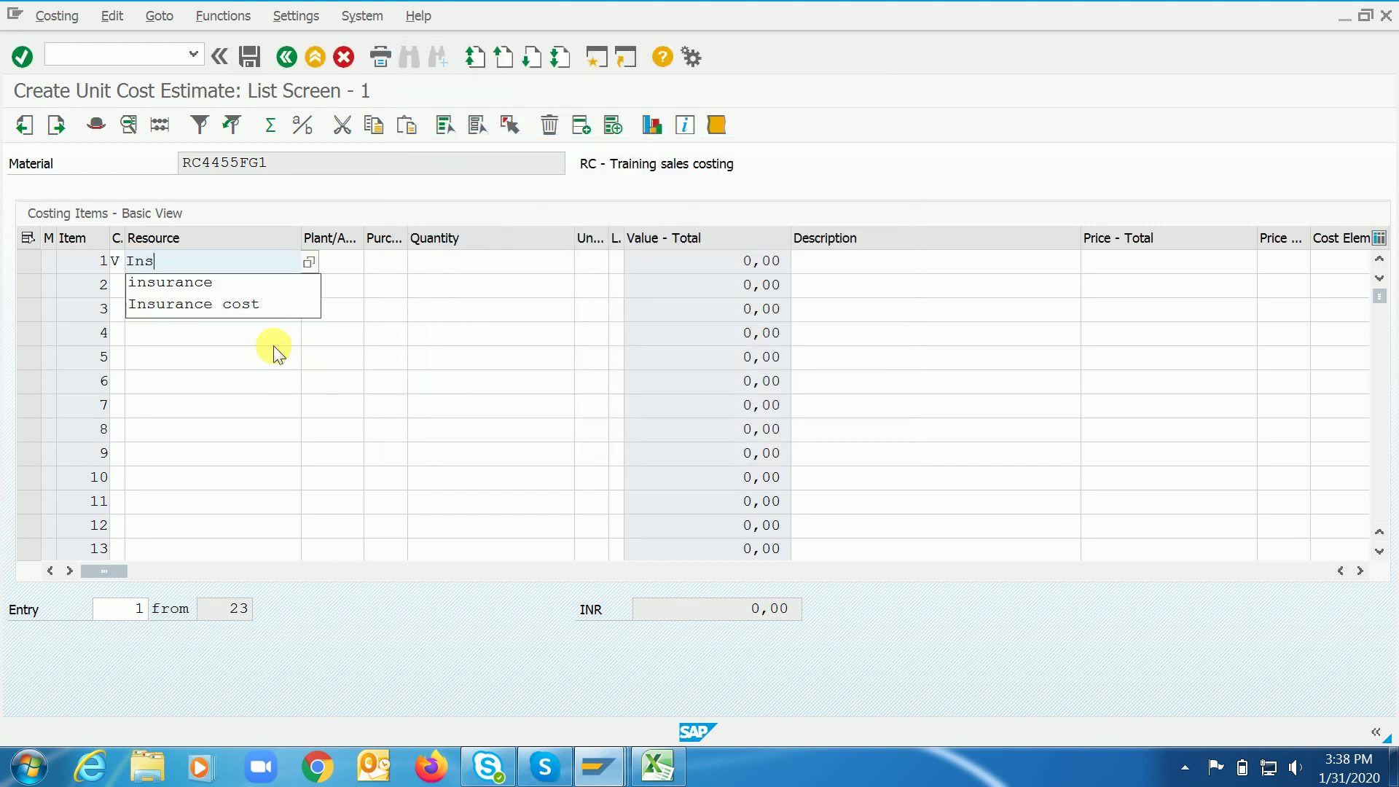
pyautogui.press('Down')
pyautogui.press('Return')
pyautogui.press('Return')
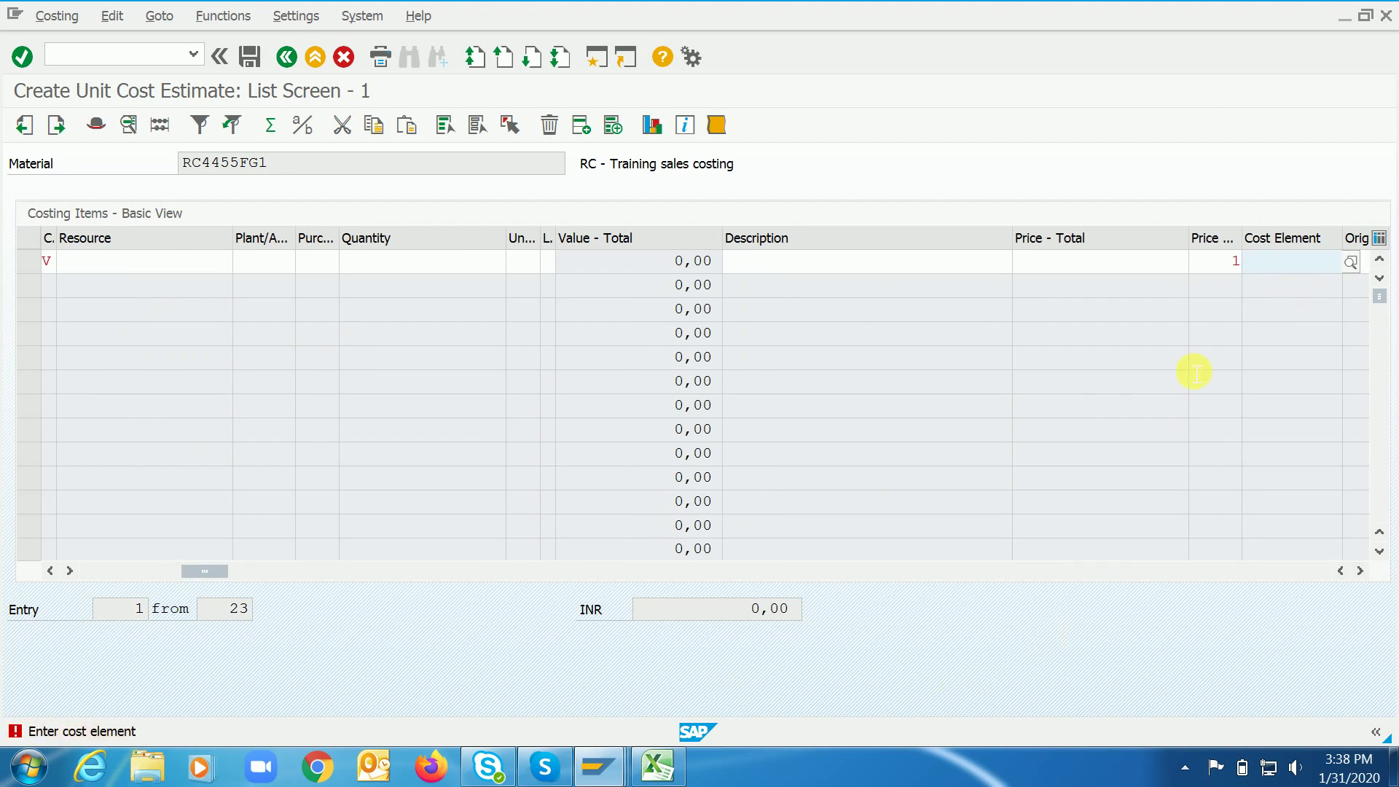
# Copy cost element 52000190 from cell E61 of the Excel workbook into item 1's cost element in SAP.
pyautogui.click(659, 769)
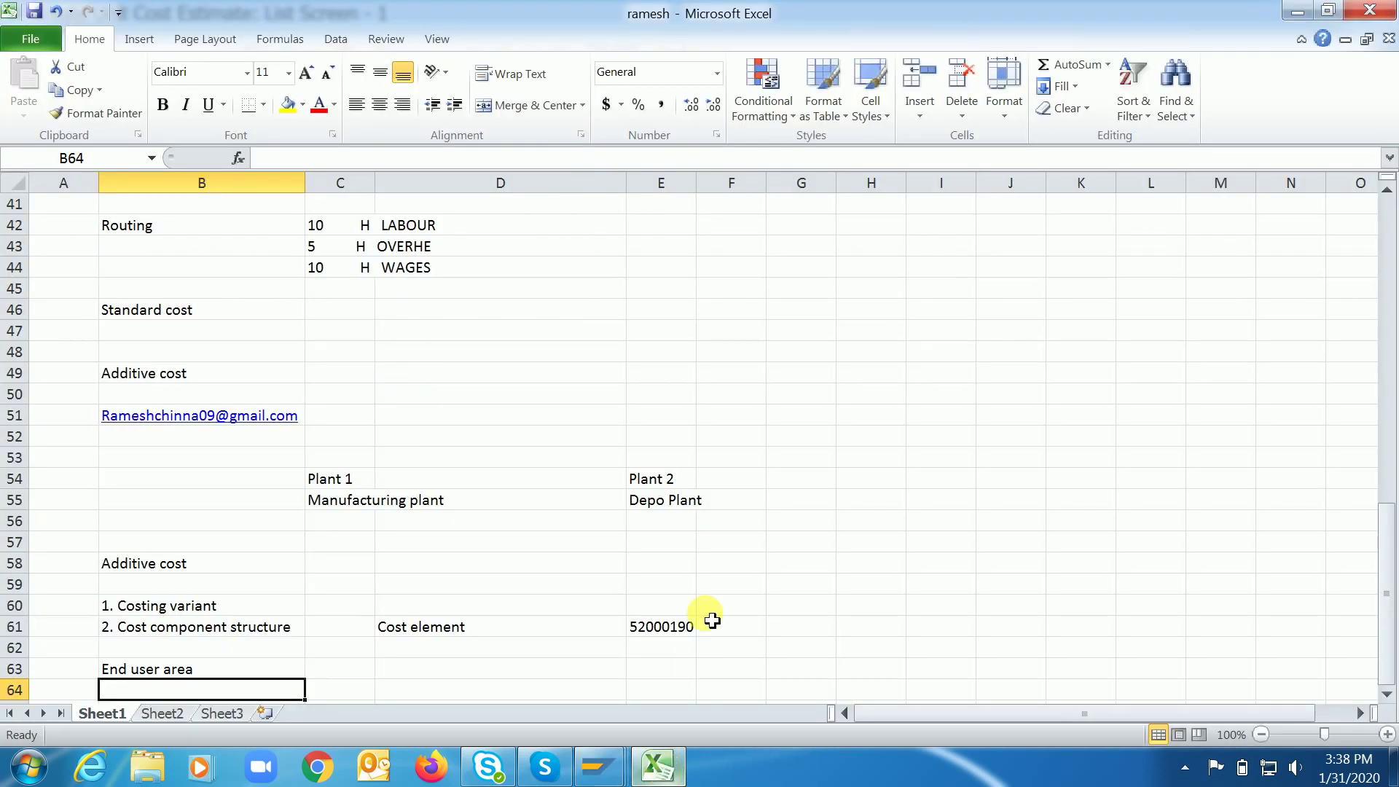
pyautogui.click(662, 628)
pyautogui.hotkey('ctrl', 'c')
pyautogui.moveTo(598, 767)
pyautogui.click(679, 676)
pyautogui.hotkey('ctrl', 'v')
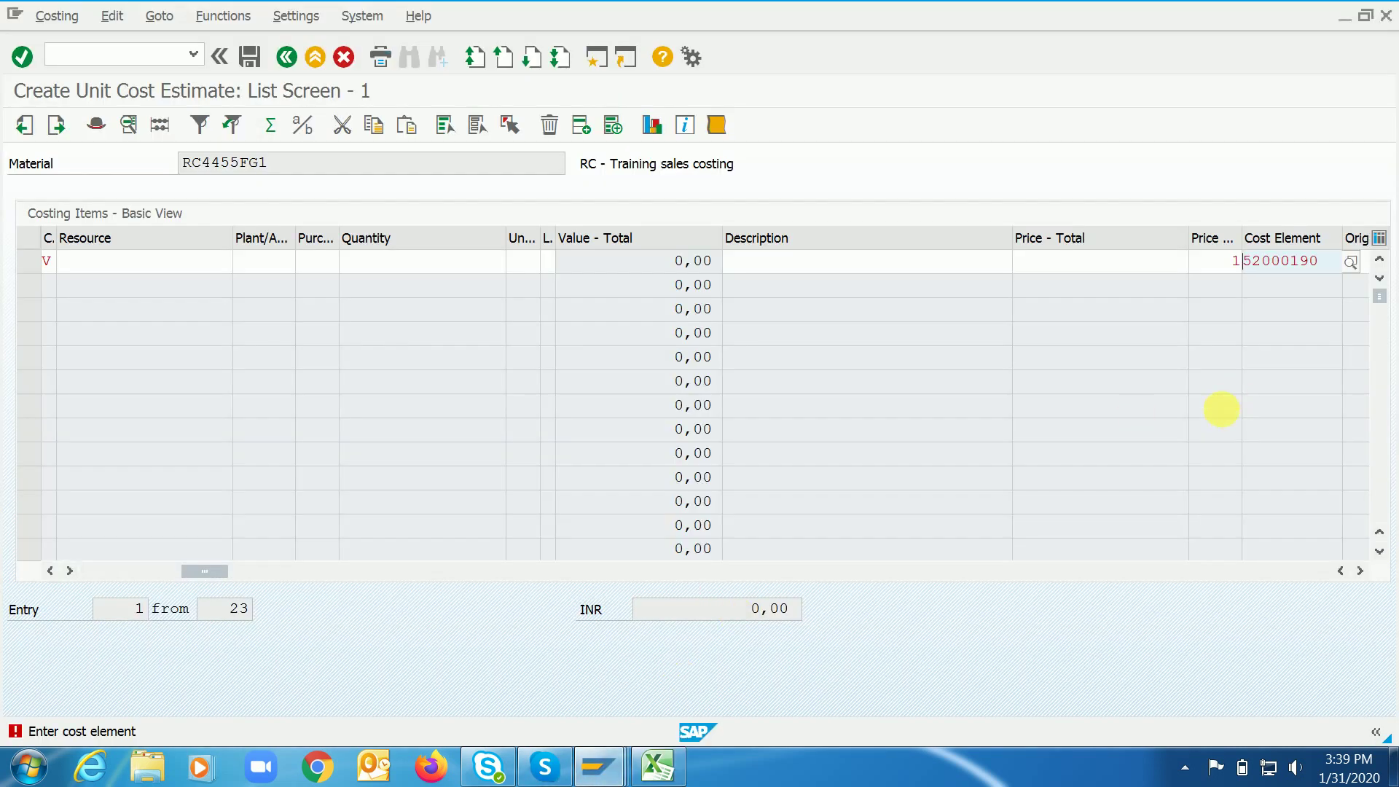
pyautogui.press('Return')
# Set item 1's total price to 25 and return to the additive costs overview.
pyautogui.click(1358, 571)
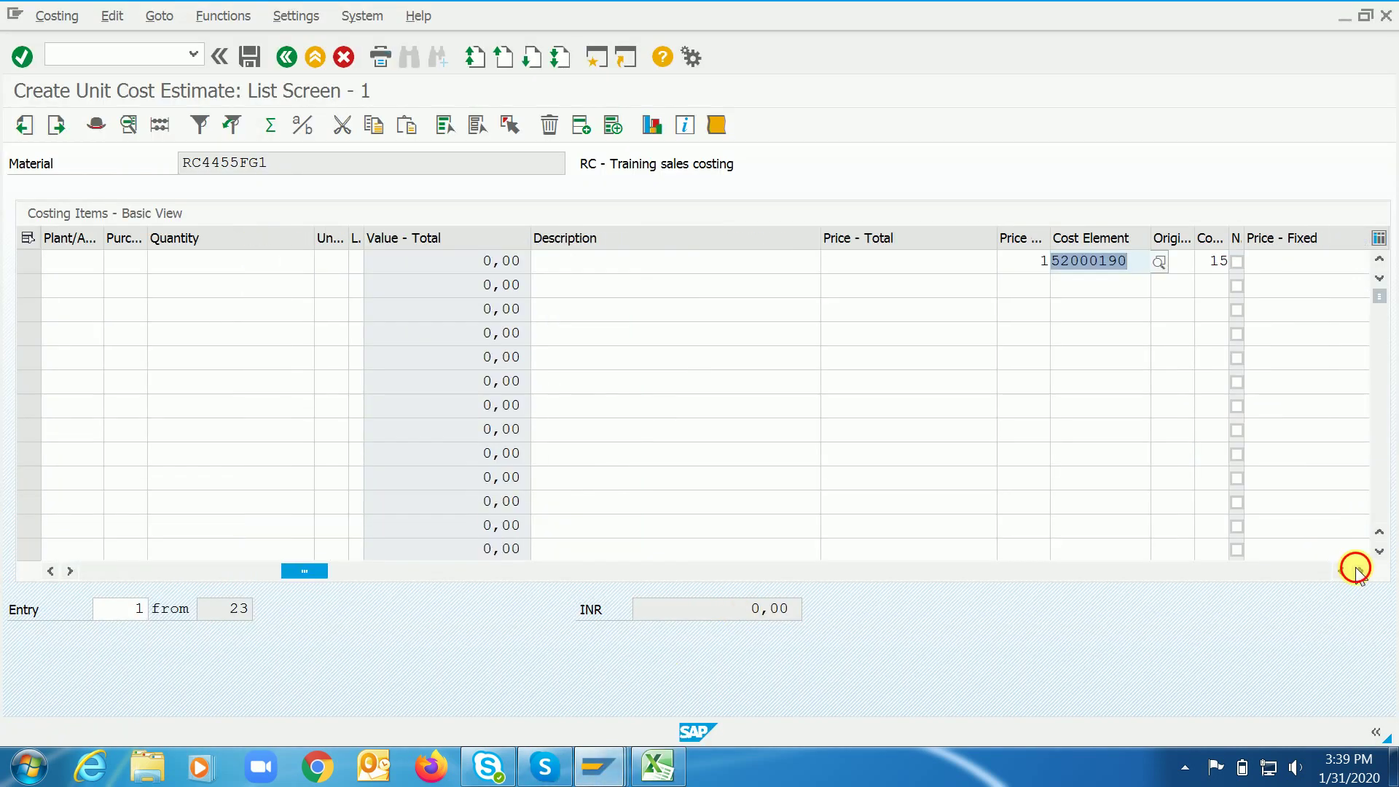
pyautogui.click(1358, 570)
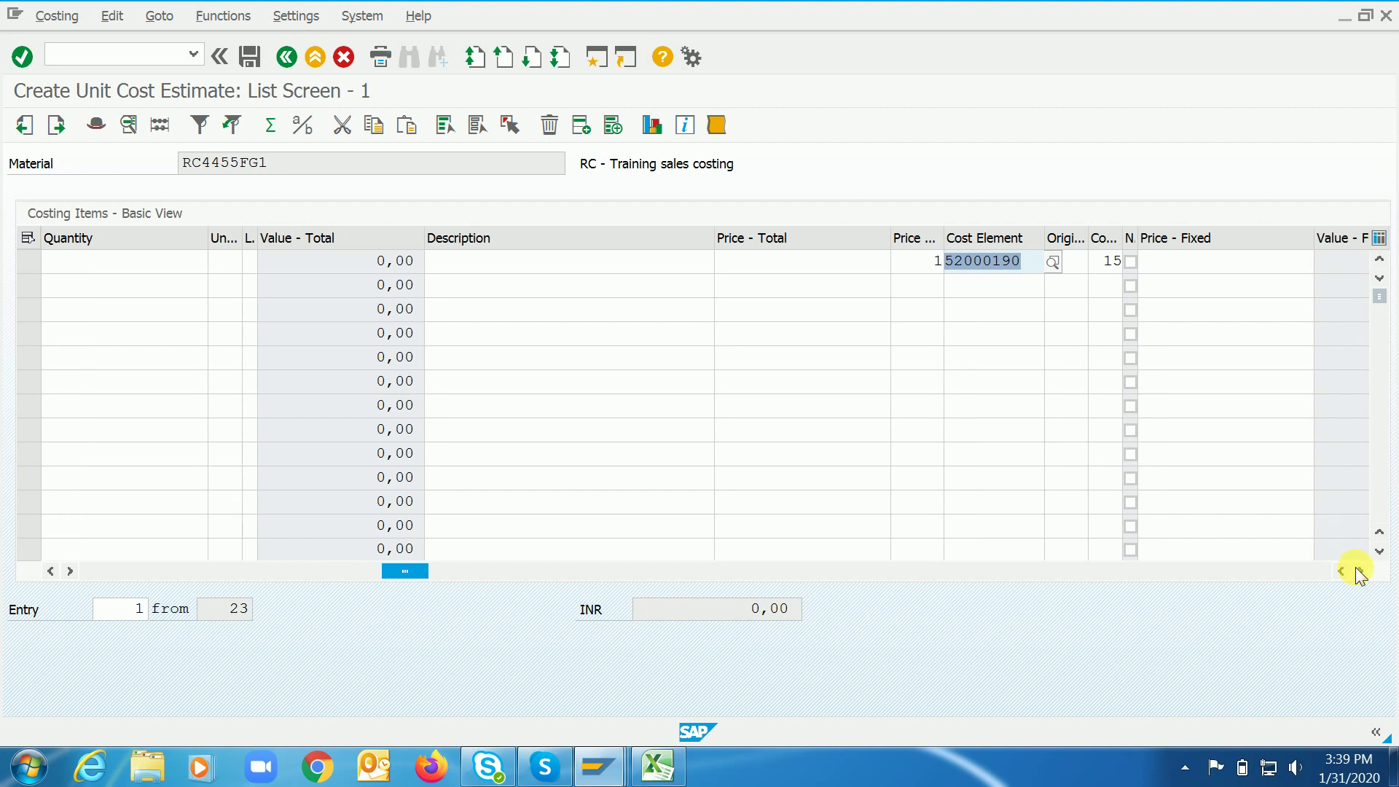
pyautogui.click(1113, 267)
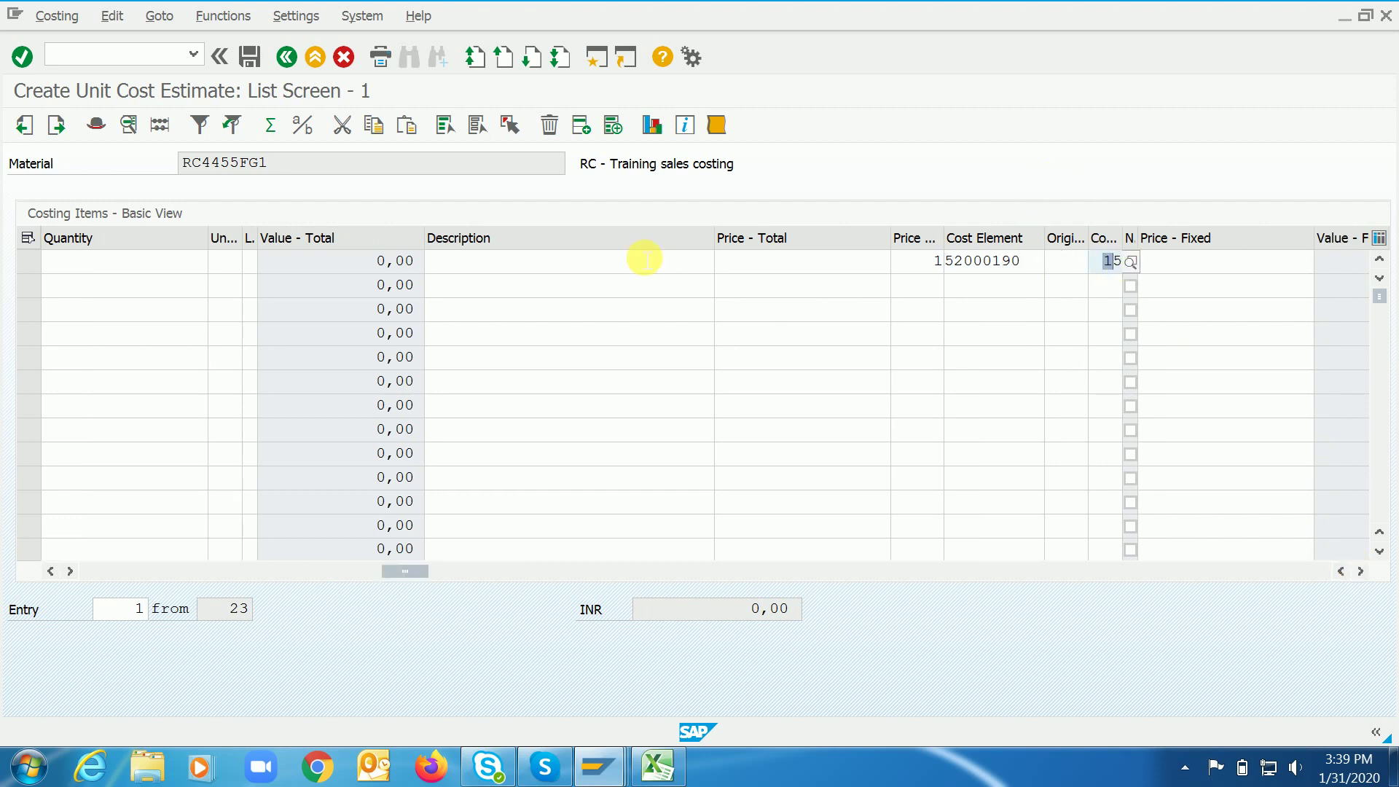
pyautogui.click(689, 264)
pyautogui.click(812, 271)
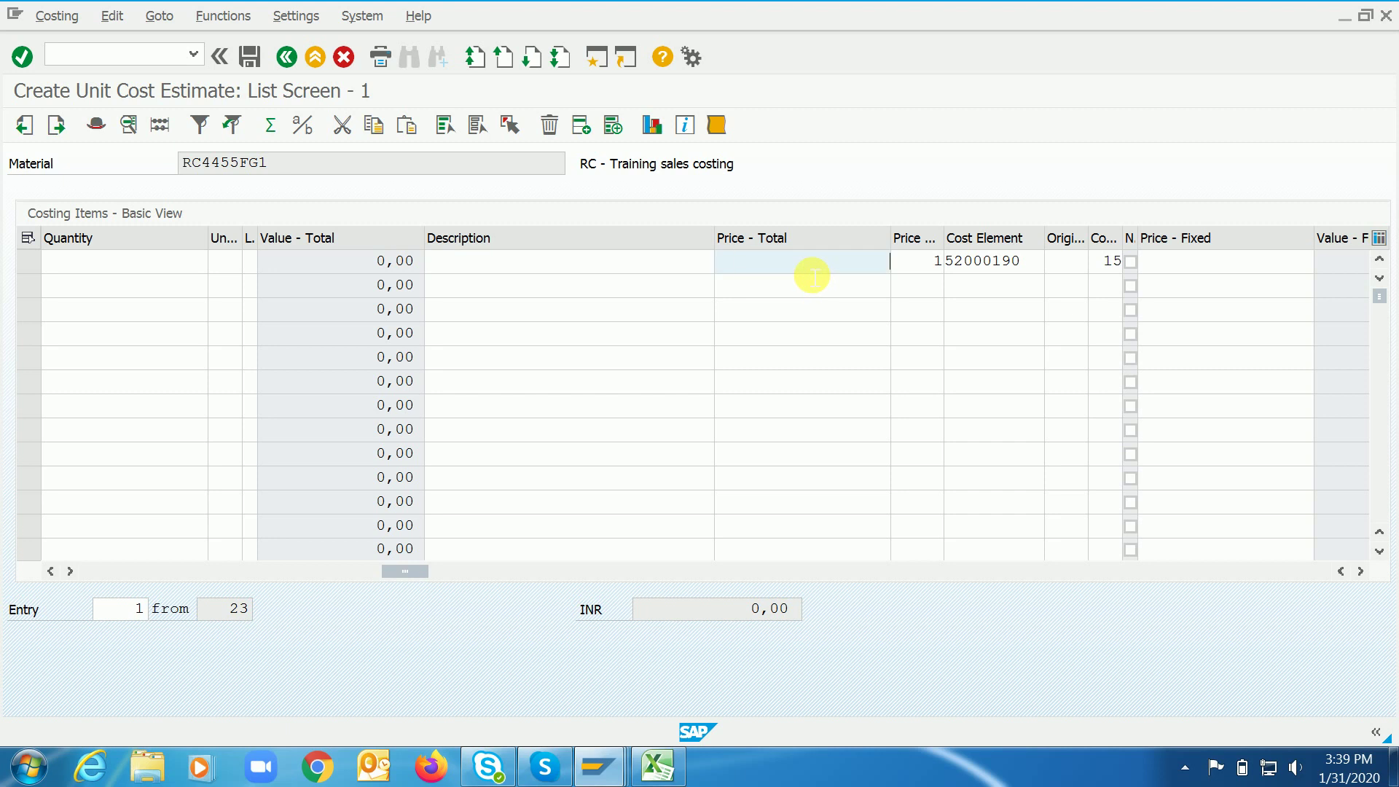
pyautogui.write('25')
pyautogui.press('Return')
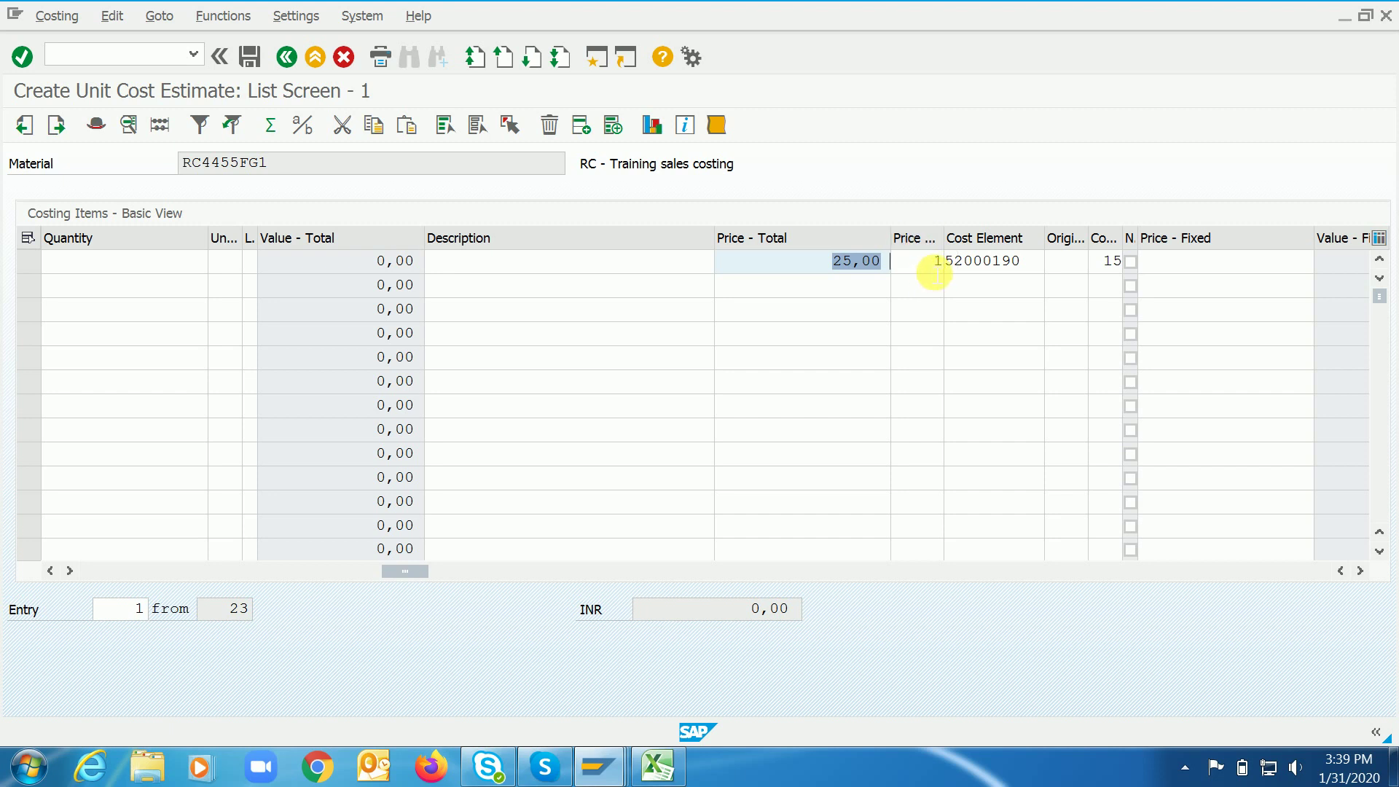
pyautogui.press('Tab')
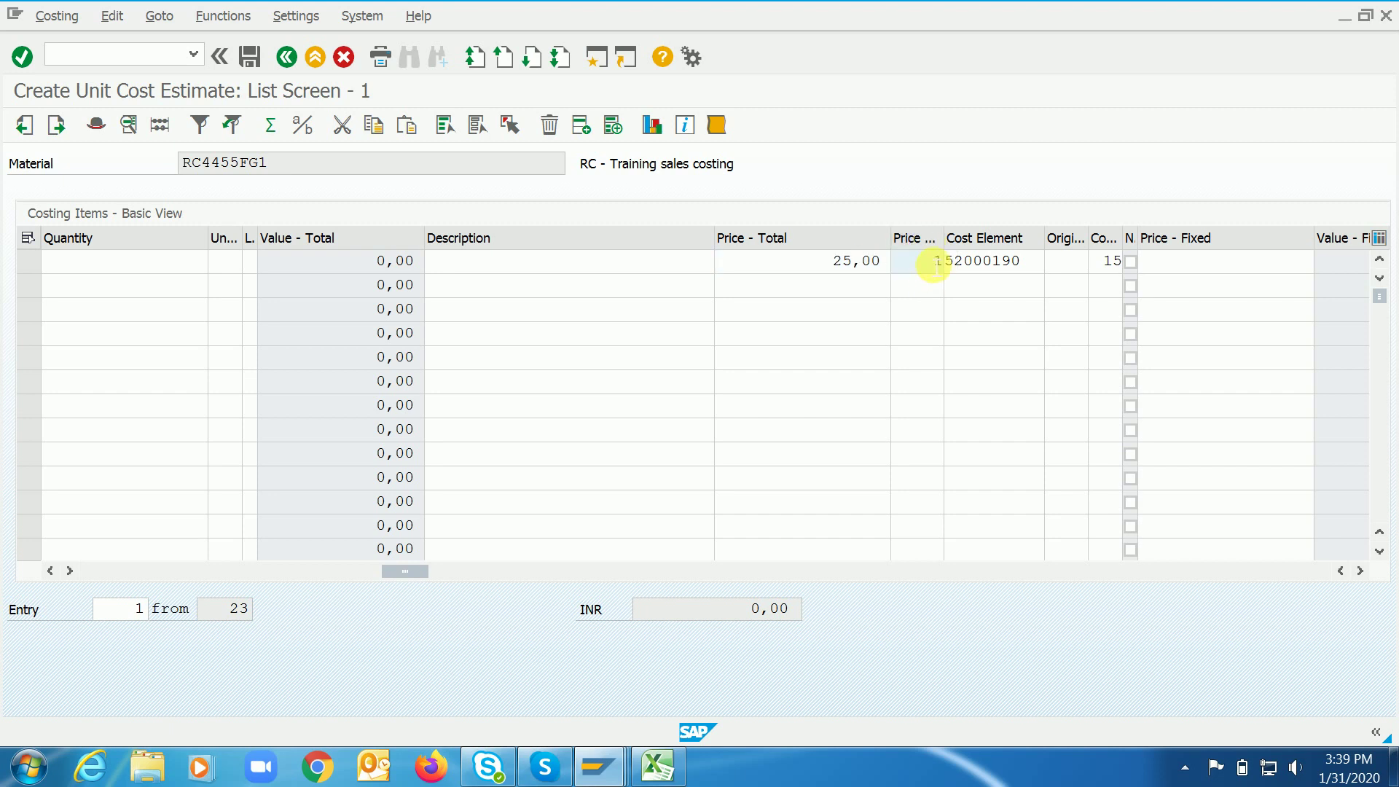
pyautogui.hotkey('shift', 'End')
pyautogui.click(256, 60)
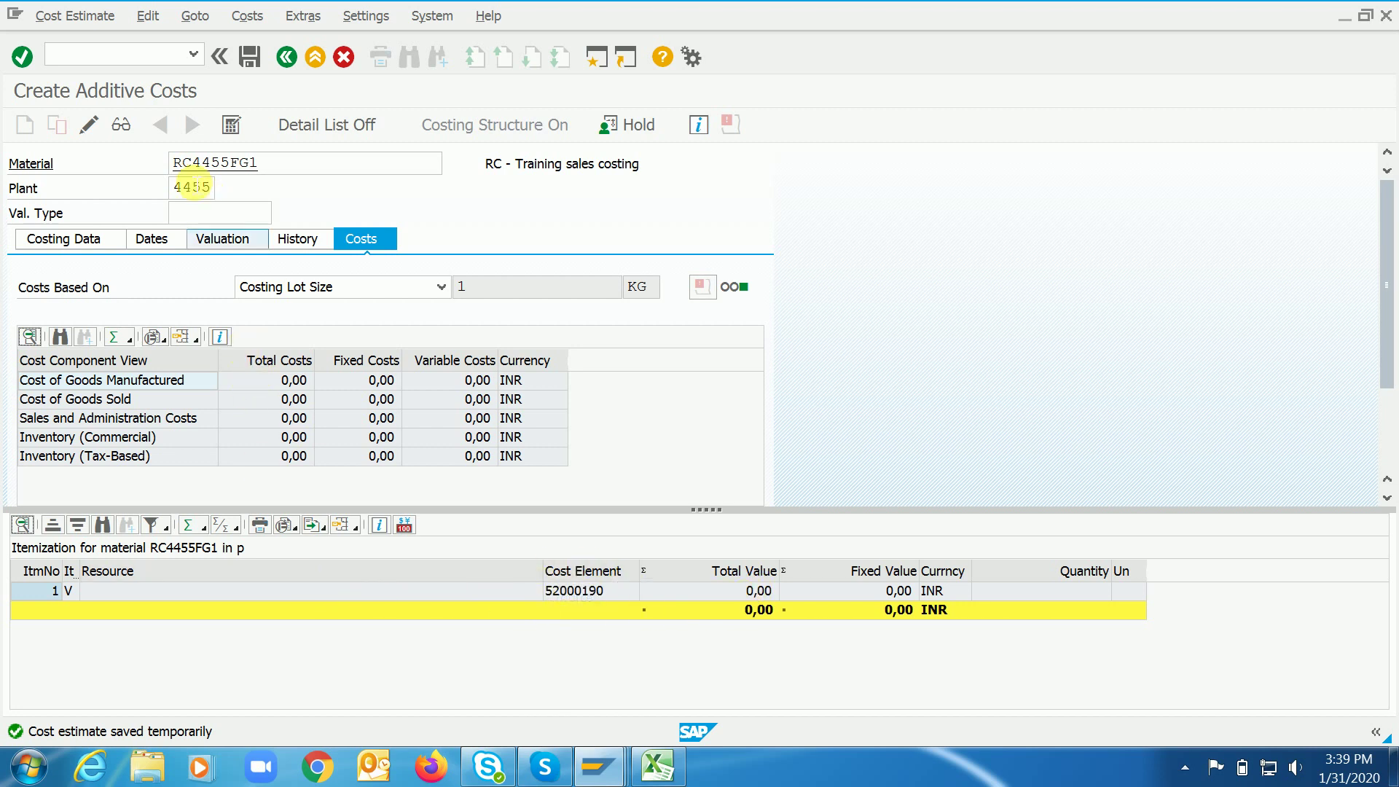
# Switch to changing additive costs without saving the data and try to open the estimate for material RC4455FG1.
pyautogui.click(89, 125)
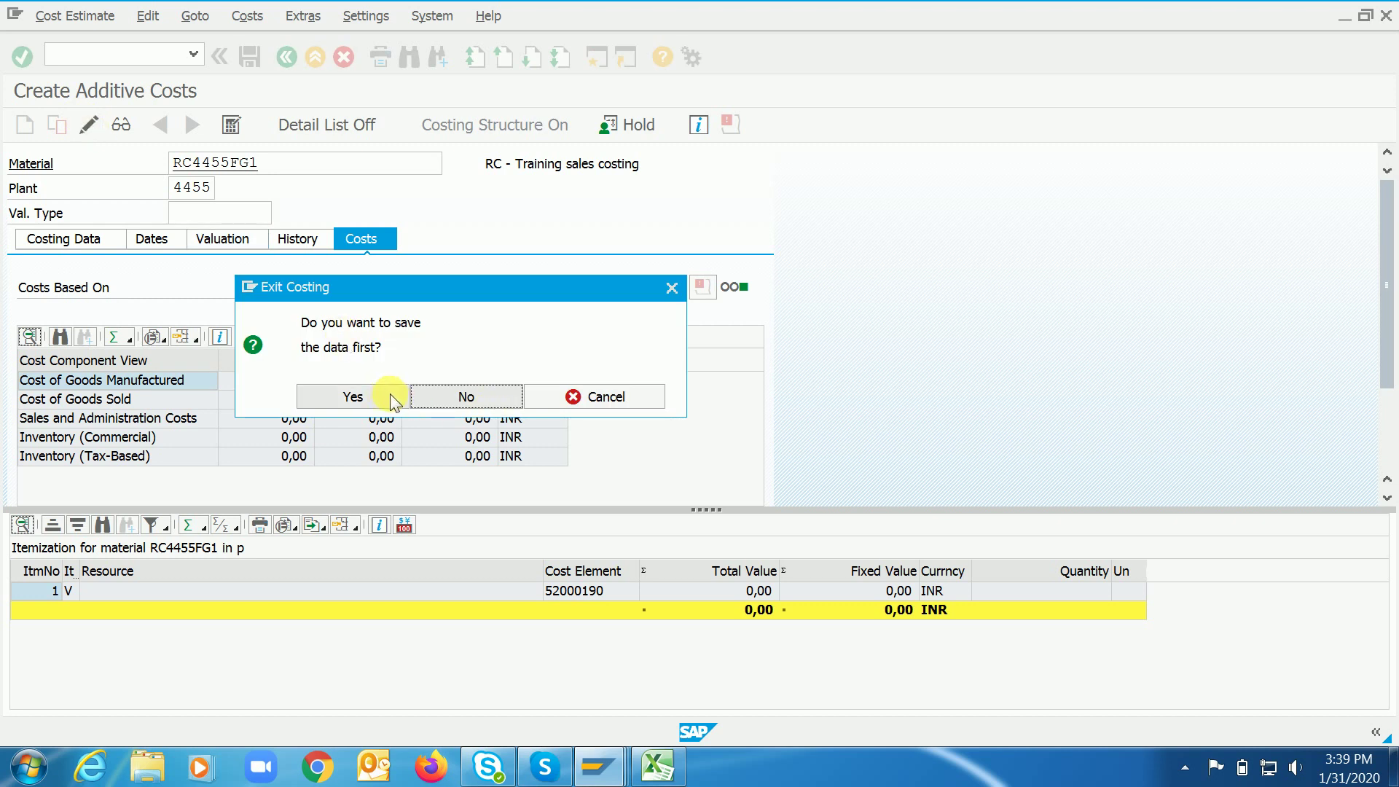
pyautogui.click(462, 397)
pyautogui.press('Return')
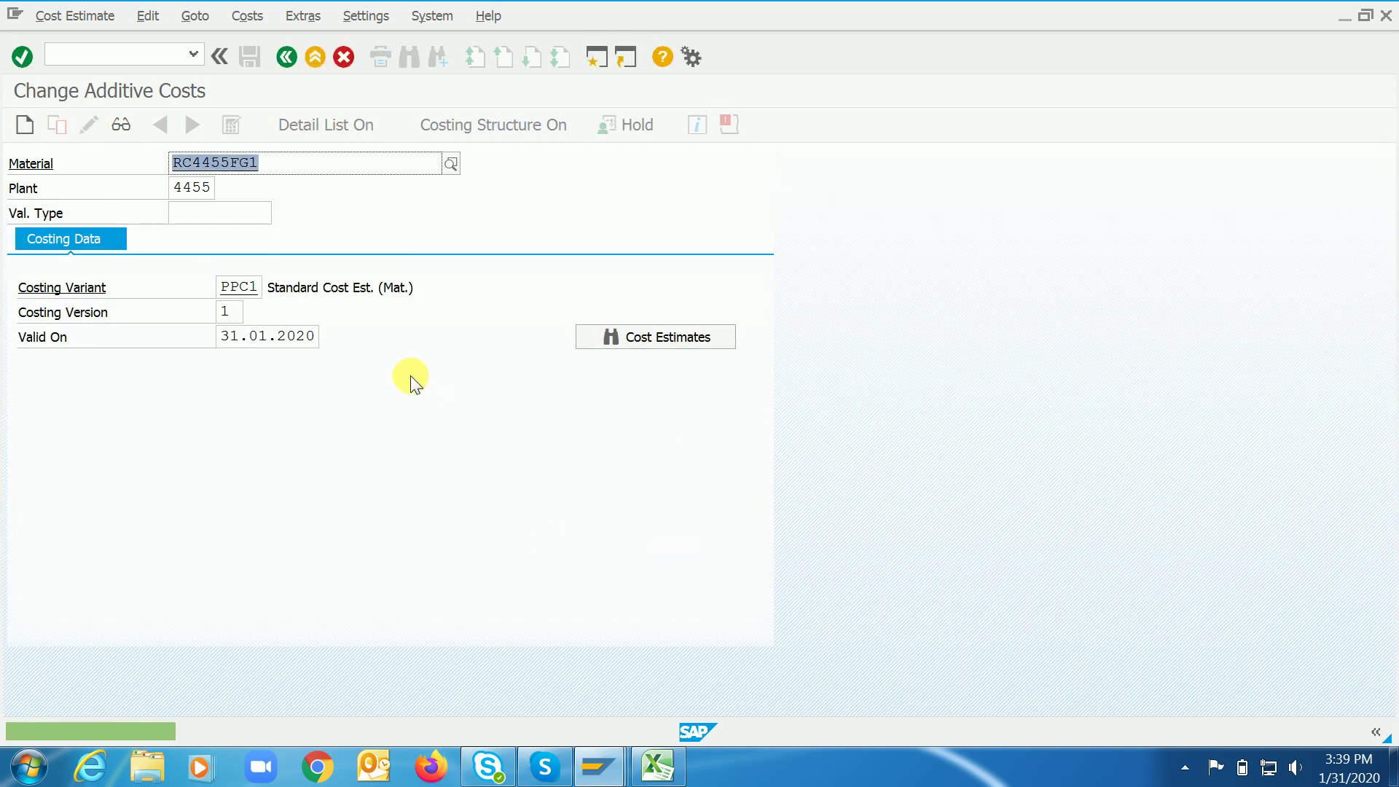
pyautogui.press('Return')
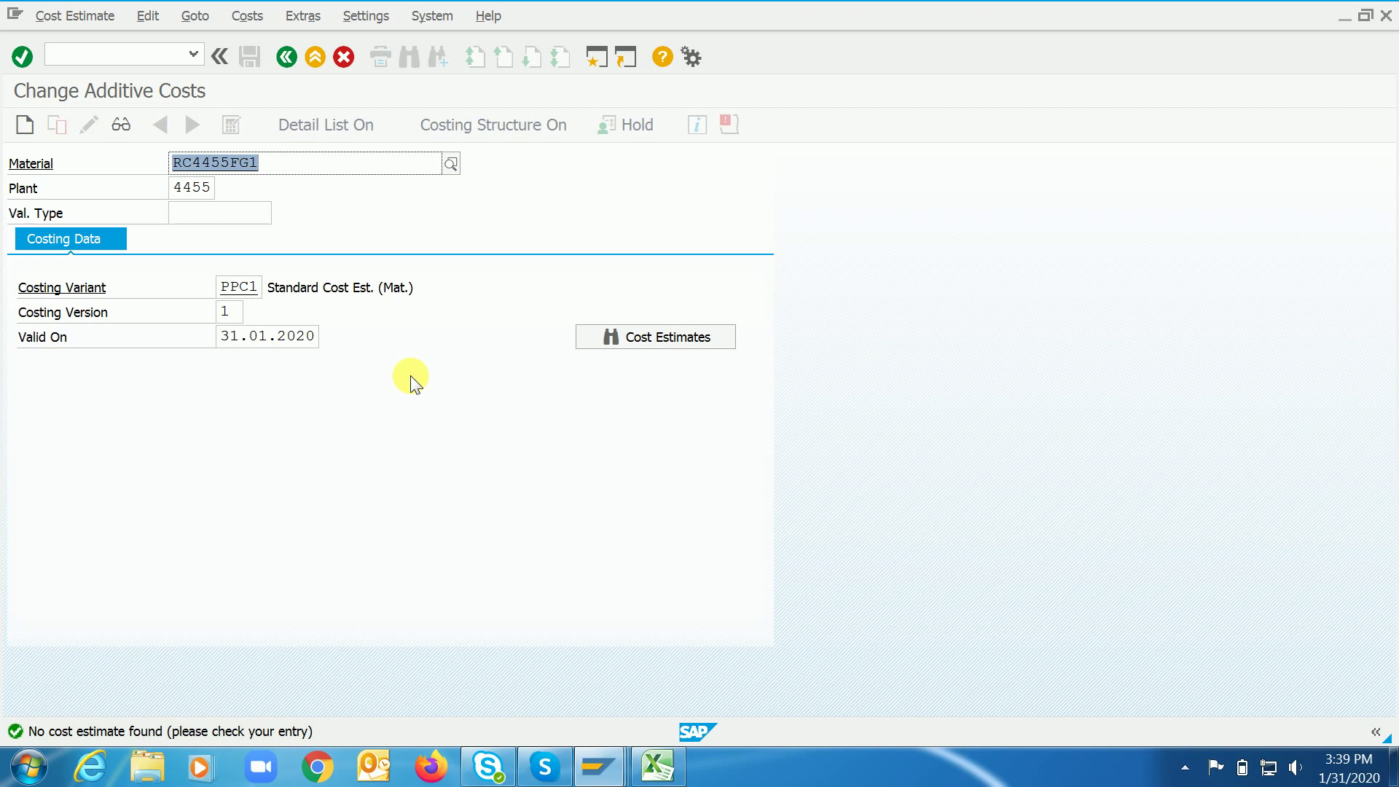
# Leave the change screen, run transaction ck74n, and open material RC4455FG1 in plant 4455 with the default costing dates.
pyautogui.press('F3')
pyautogui.write('ck7')
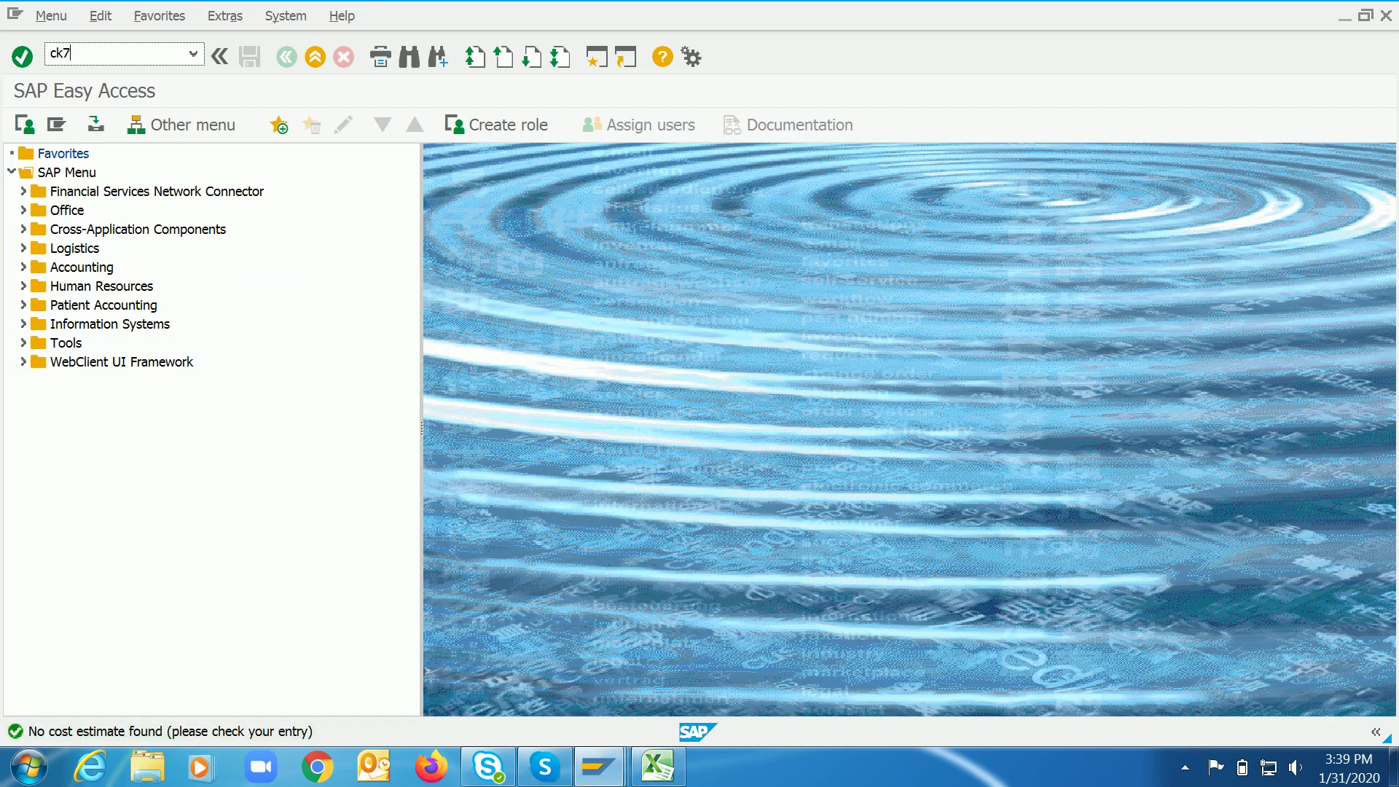
pyautogui.write('4n')
pyautogui.press('Return')
pyautogui.press('Return')
pyautogui.press('Return')
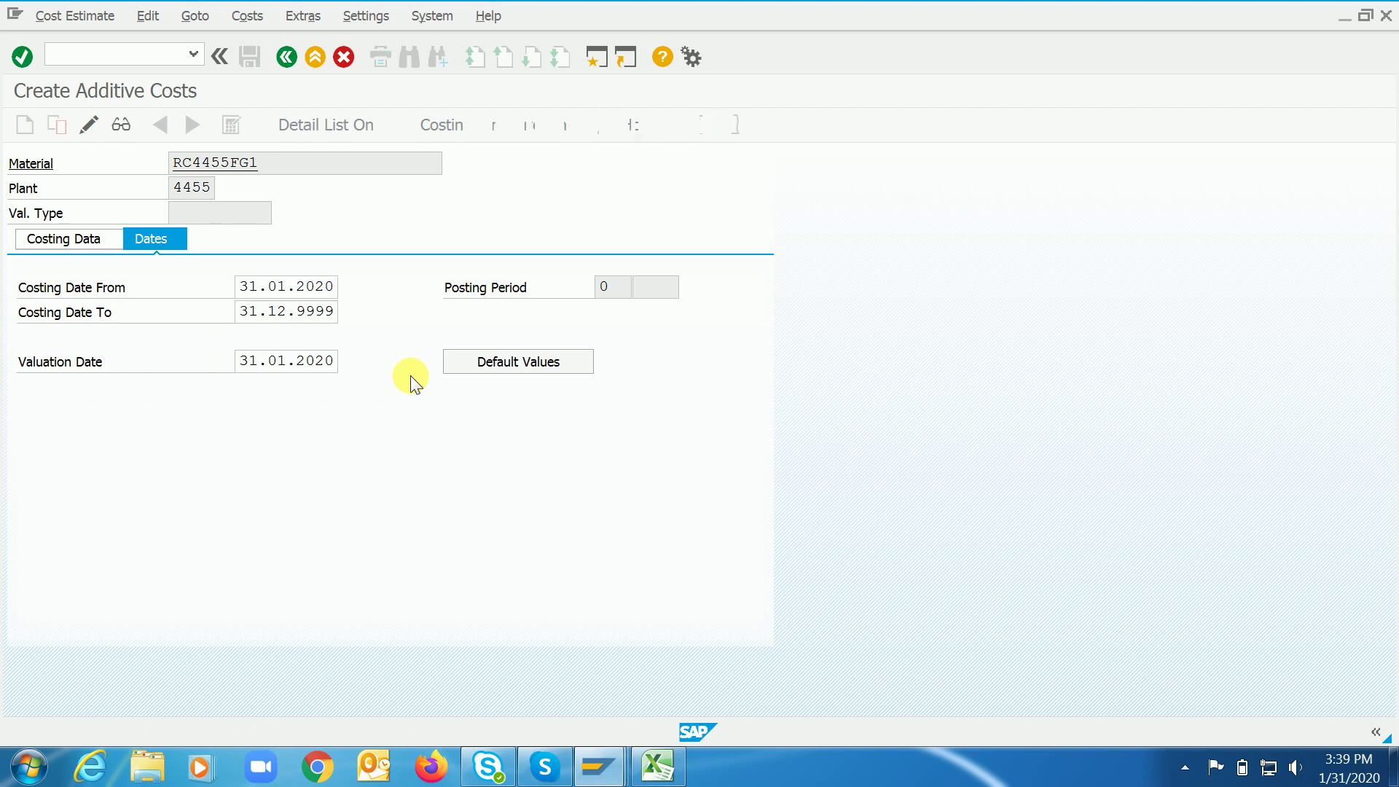
# Enter item 1 with item category V (Variable Item) and the resource insurance.
pyautogui.press('F4')
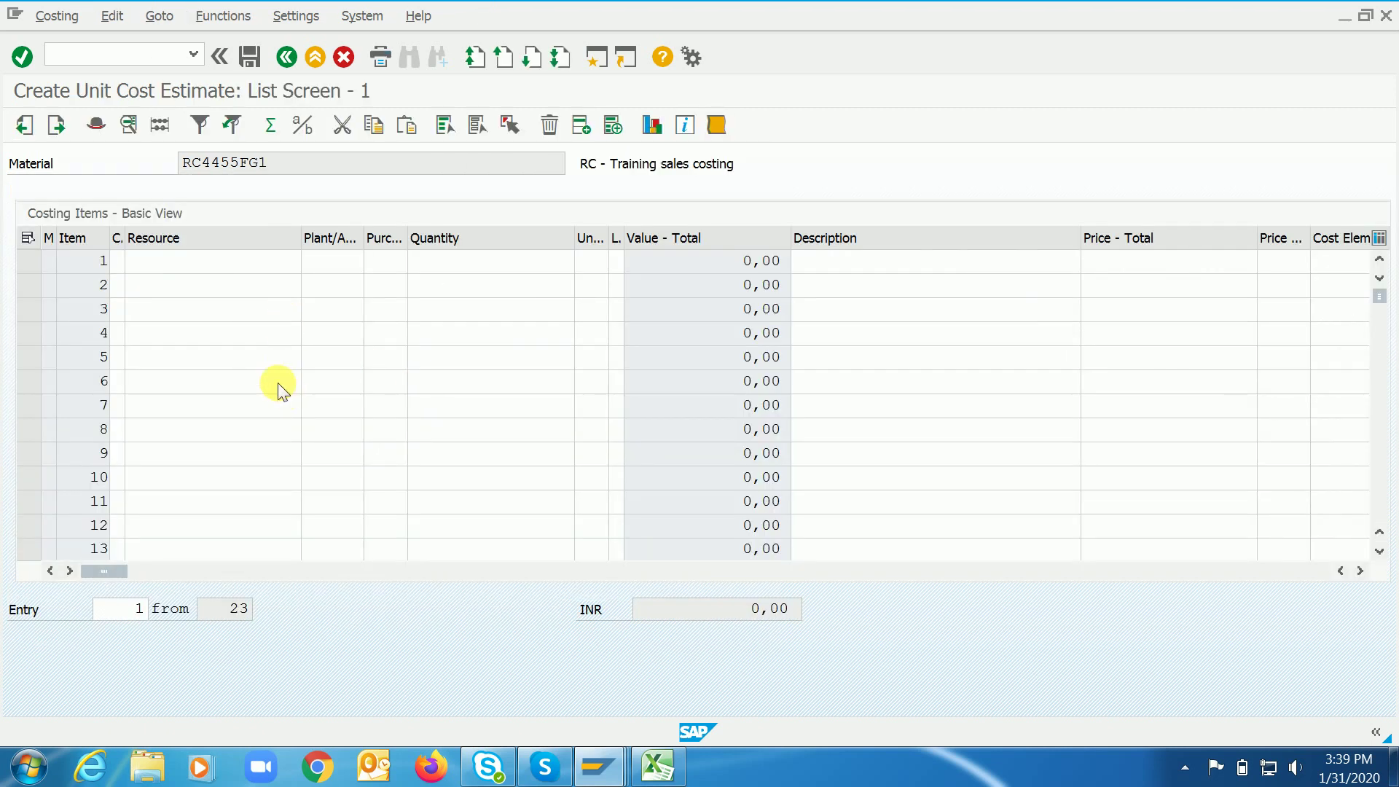
pyautogui.doubleClick(406, 397)
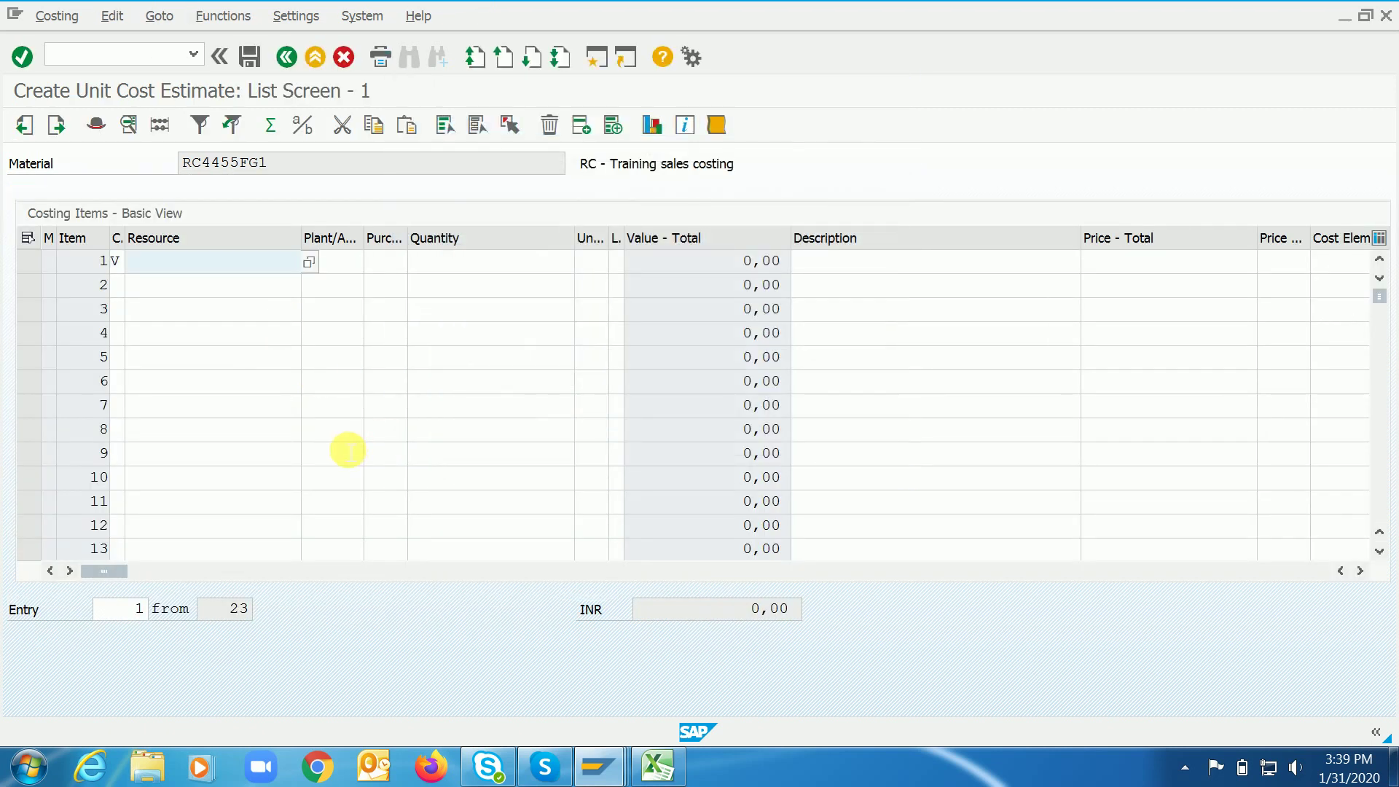
pyautogui.press('Down')
pyautogui.press('Return')
pyautogui.press('Tab')
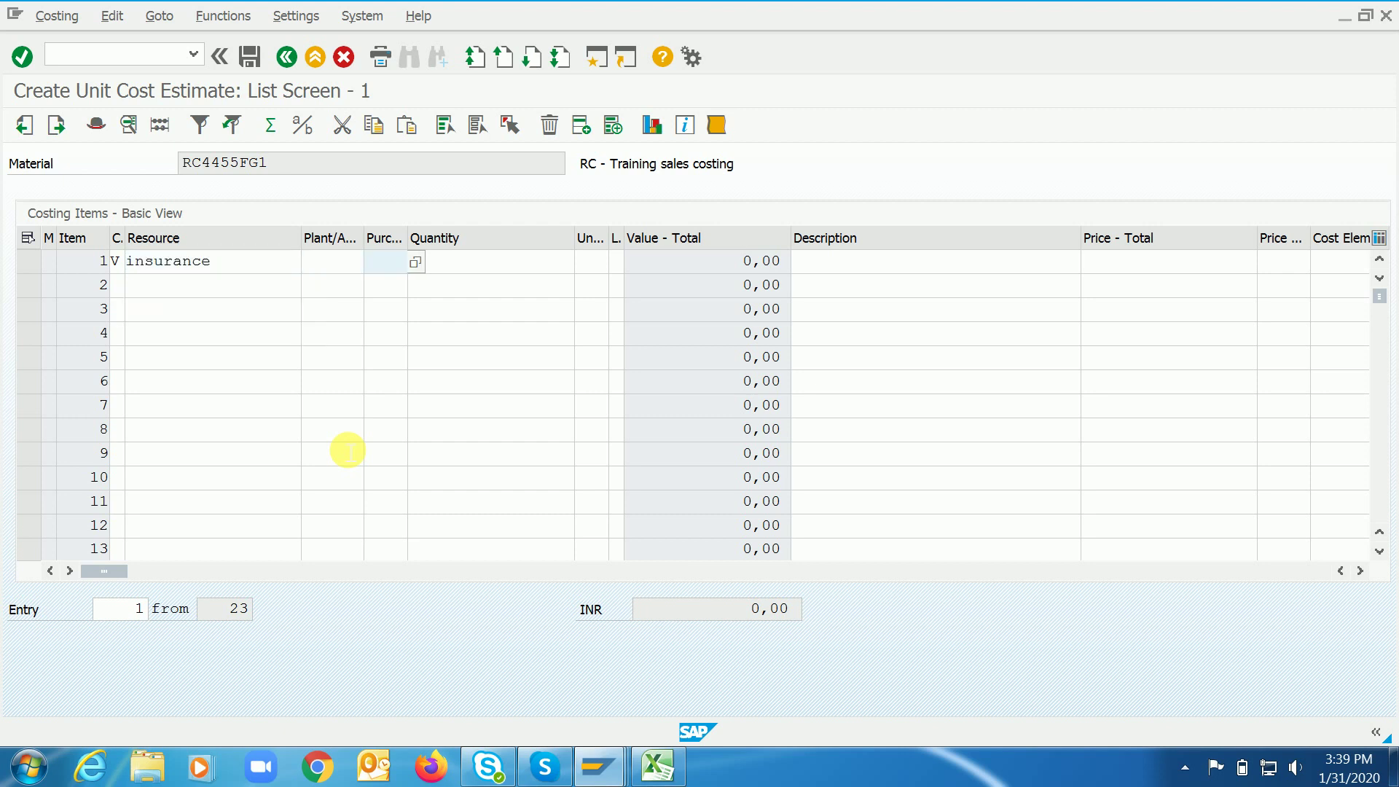
pyautogui.press('Tab')
pyautogui.press('Tab')
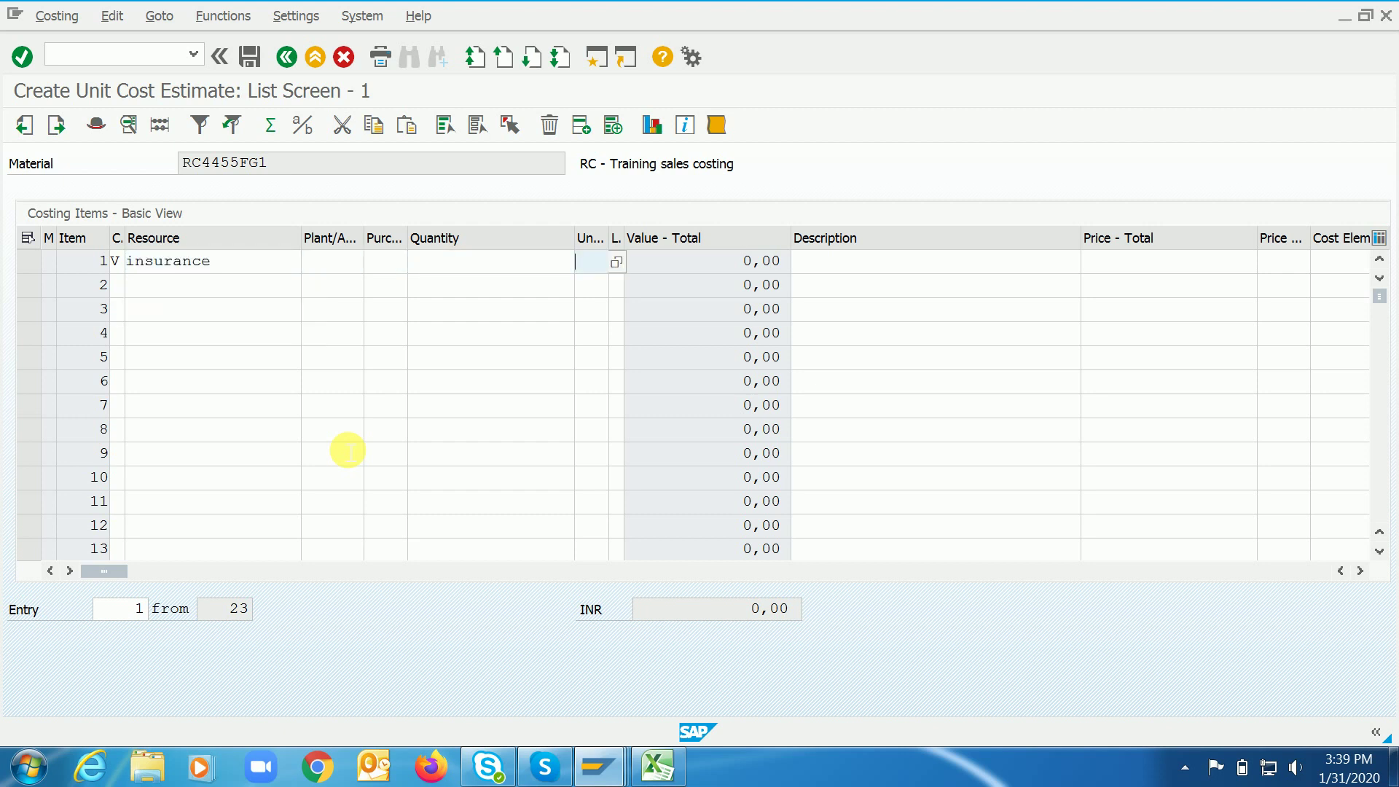
# Set item 1's quantity to 1 and its cost element to 52000190.
pyautogui.hotkey('shift', 'Tab')
pyautogui.write('1')
pyautogui.press('Return')
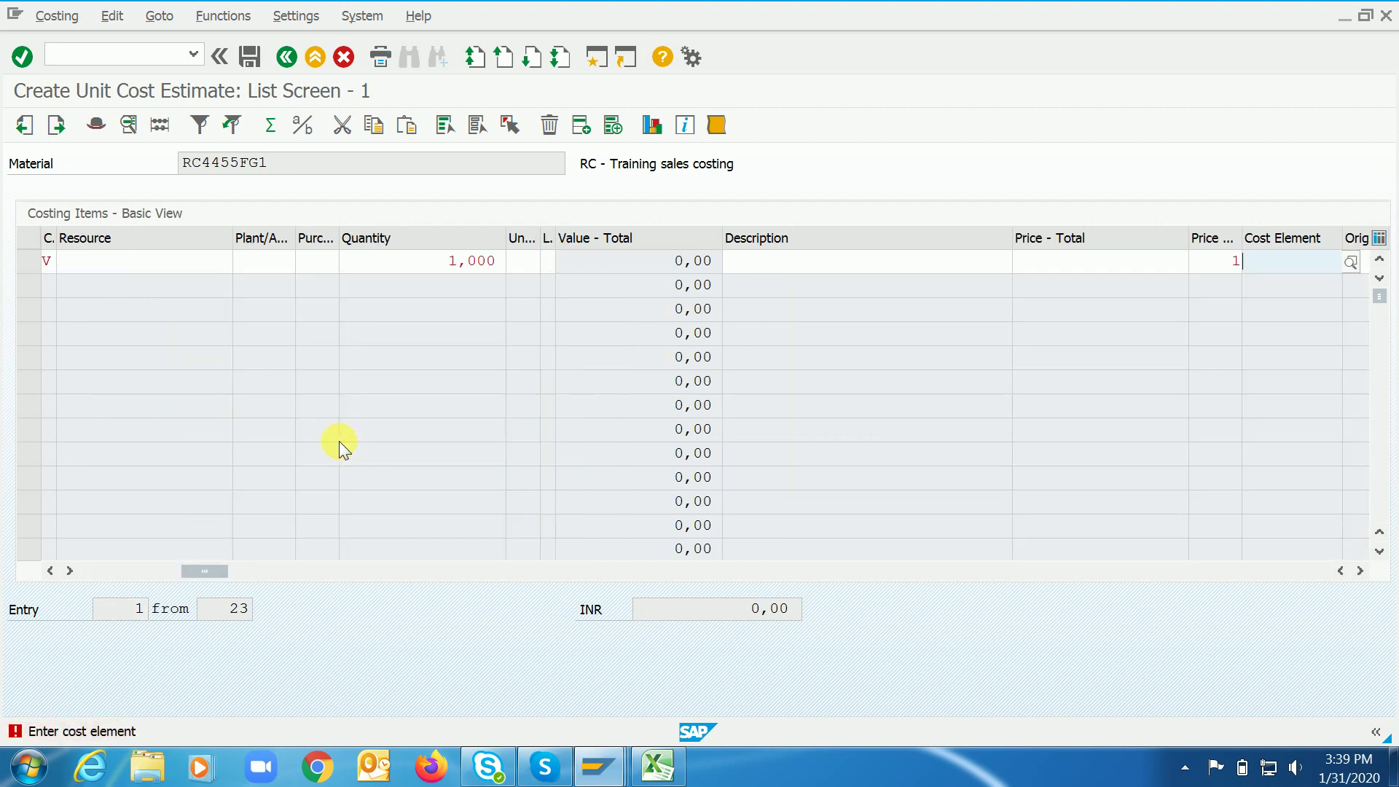
pyautogui.press('Down')
pyautogui.press('Return')
pyautogui.press('Return')
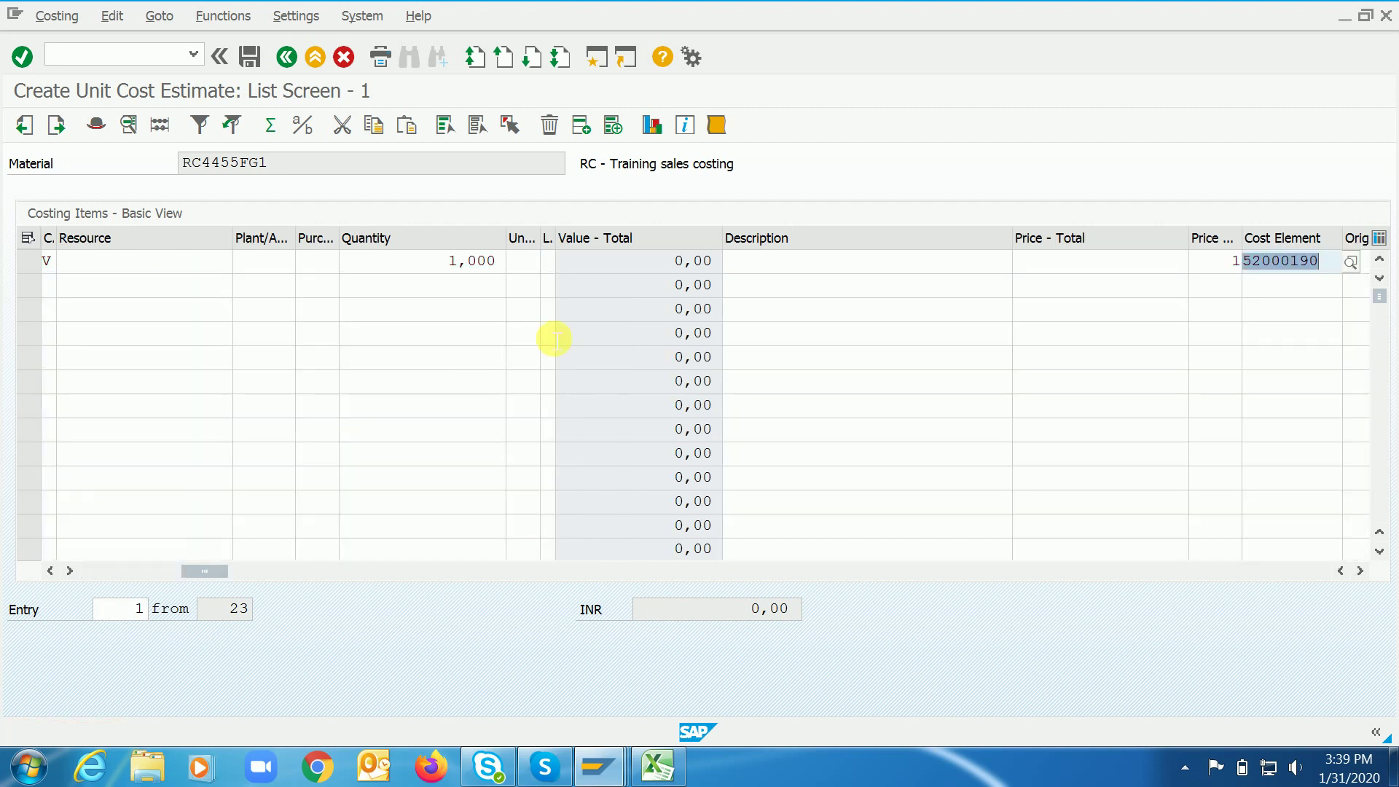
# Describe item 1 as "Insurance" and set its total price to 25.
pyautogui.click(878, 270)
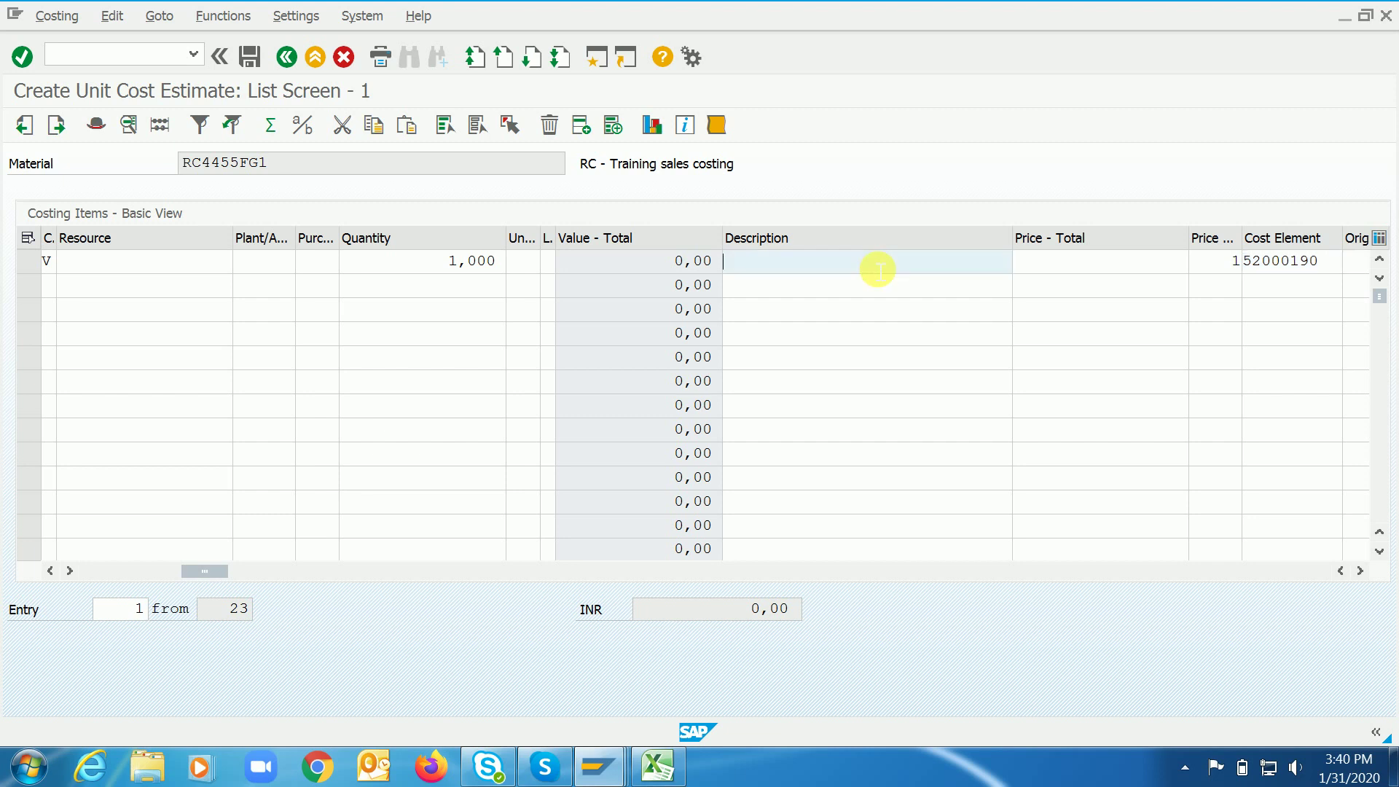
pyautogui.write('Insurance')
pyautogui.click(1047, 273)
pyautogui.write('24')
pyautogui.press('Return')
pyautogui.write('3')
pyautogui.press('BackSpace')
pyautogui.write('25')
pyautogui.press('Return')
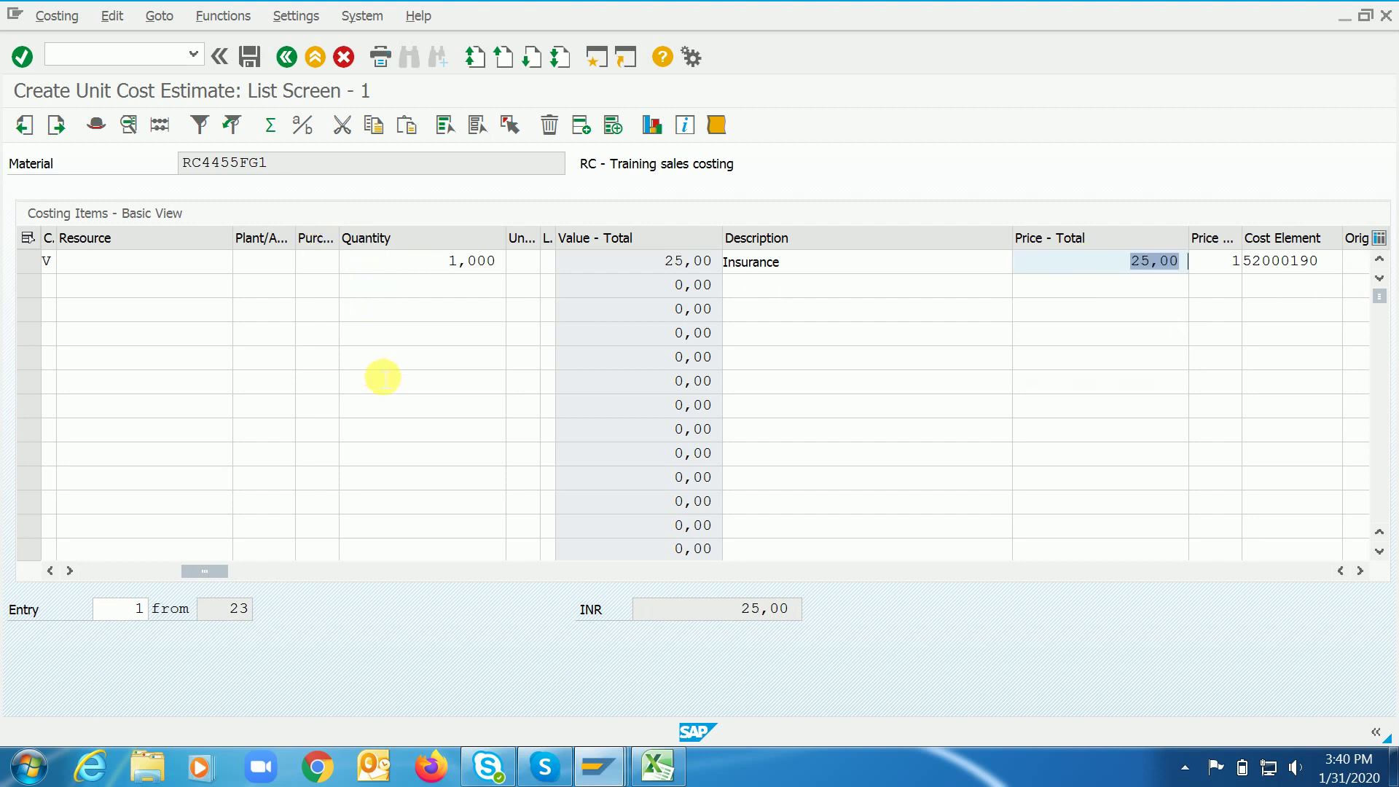
# Return to the additive costs overview and save the cost estimate for material RC4455FG1.
pyautogui.click(359, 374)
pyautogui.press('F3')
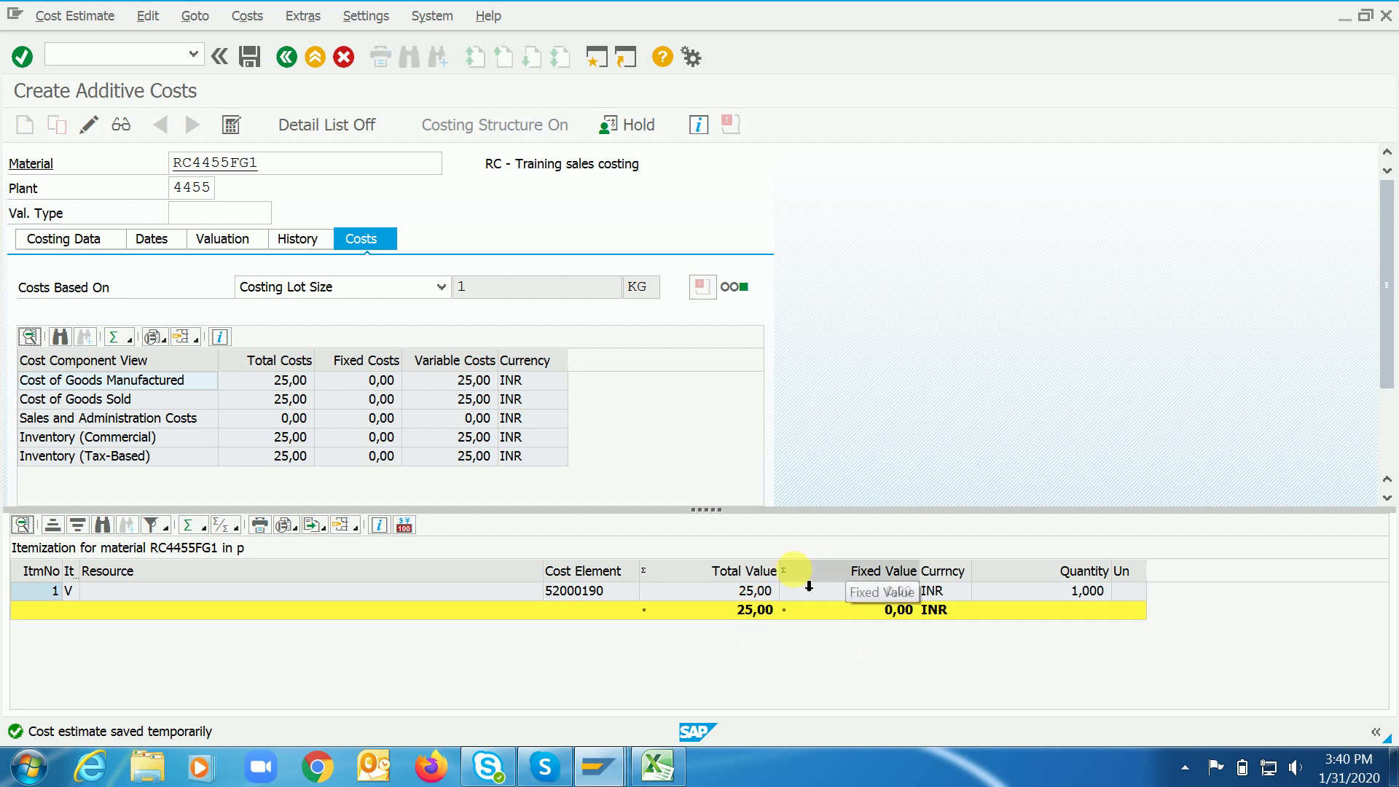
pyautogui.click(249, 57)
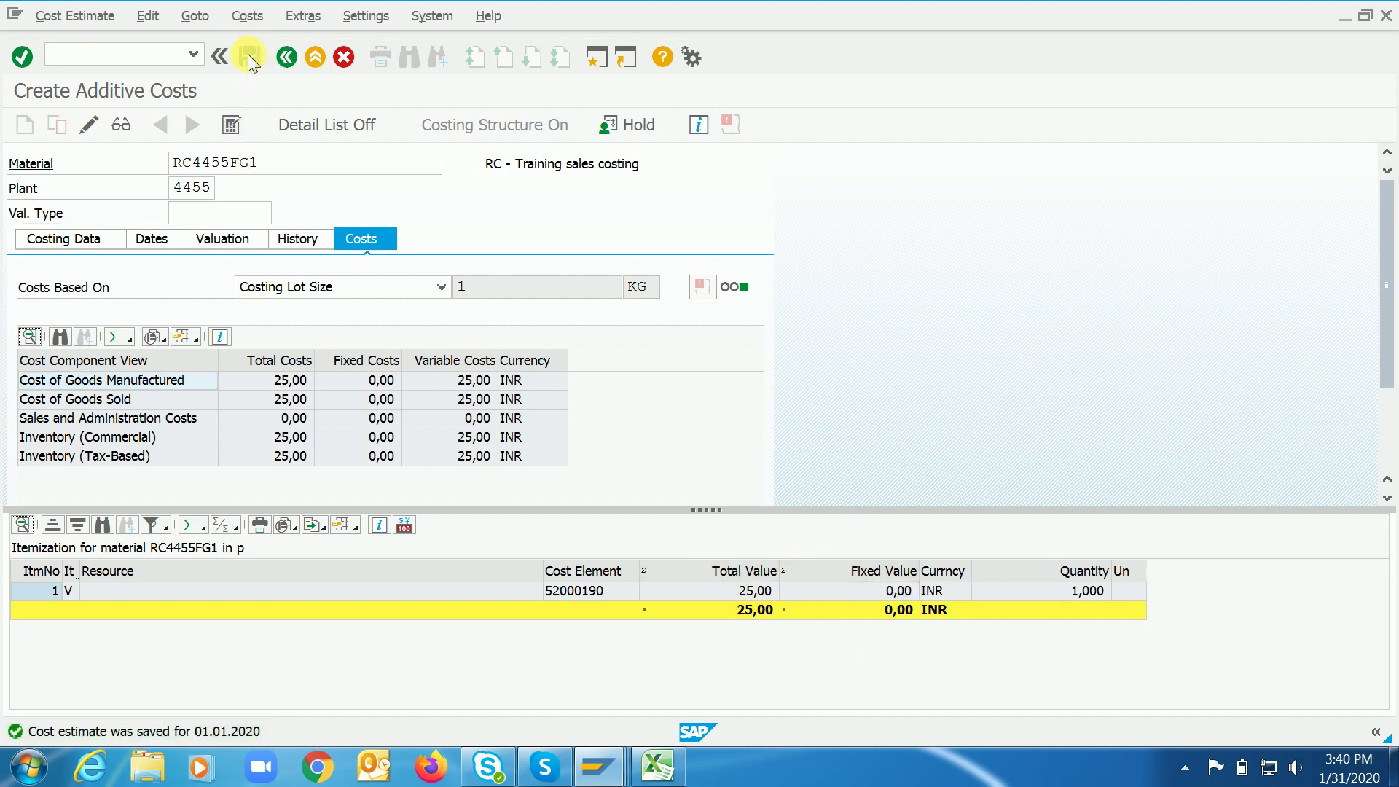
# Switch to the Excel workbook and enter step number 1 in cell A65, below the "End user area" heading.
pyautogui.click(658, 767)
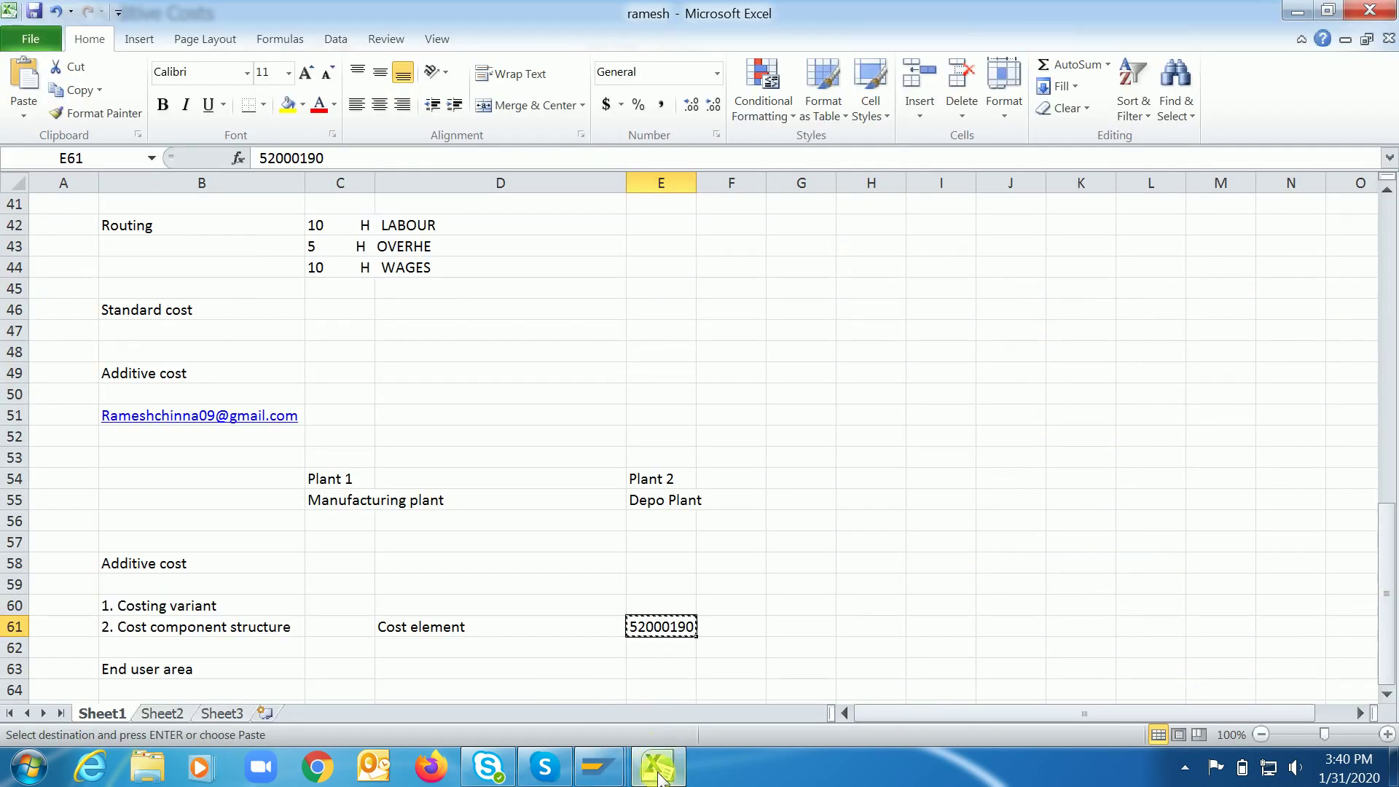
pyautogui.press('Escape')
pyautogui.press('Down')
pyautogui.press('Down')
pyautogui.press('Down')
pyautogui.press('Down')
pyautogui.press('Down')
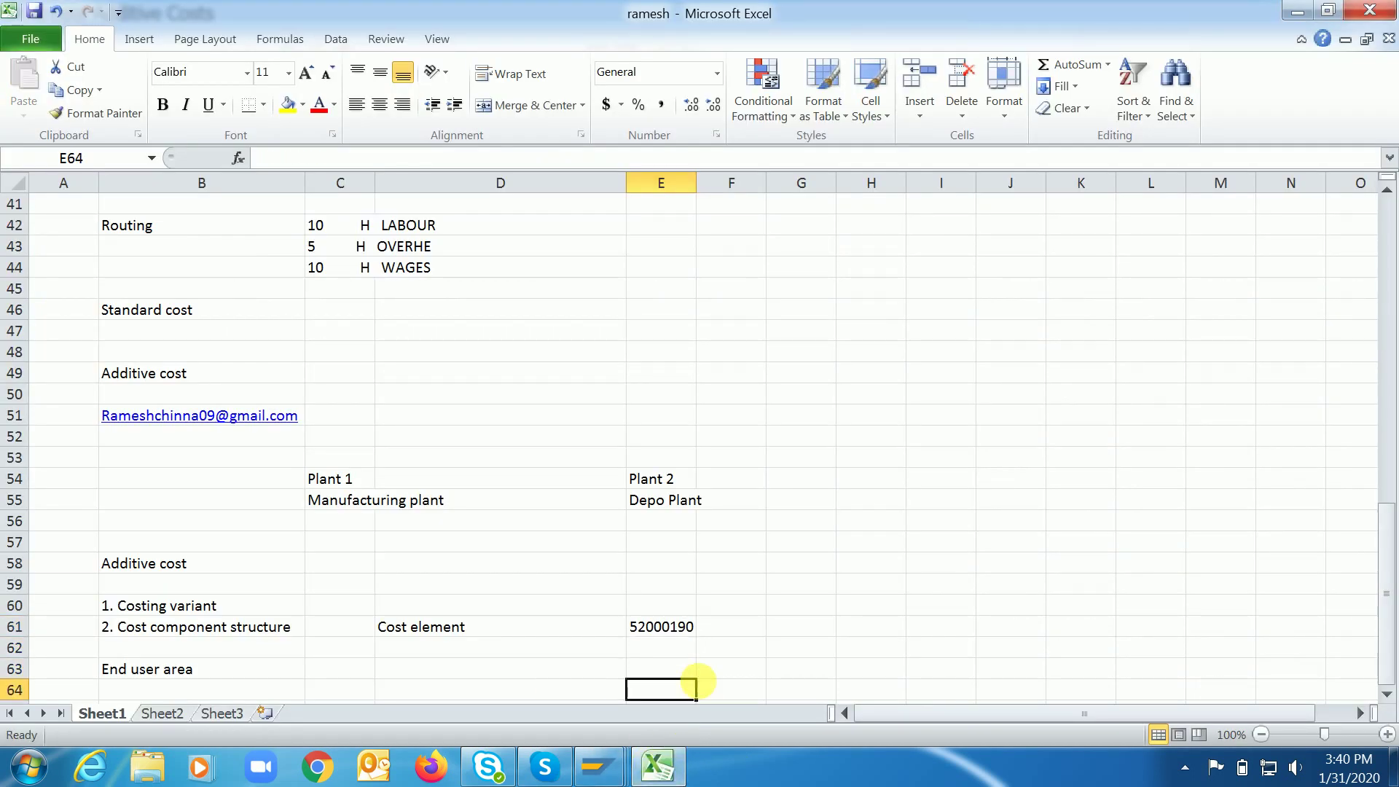
pyautogui.press('Left')
pyautogui.press('Left')
pyautogui.press('Left')
pyautogui.press('Left')
pyautogui.press('Up')
pyautogui.press('Right')
pyautogui.press('Left')
pyautogui.write('1')
pyautogui.press('Tab')
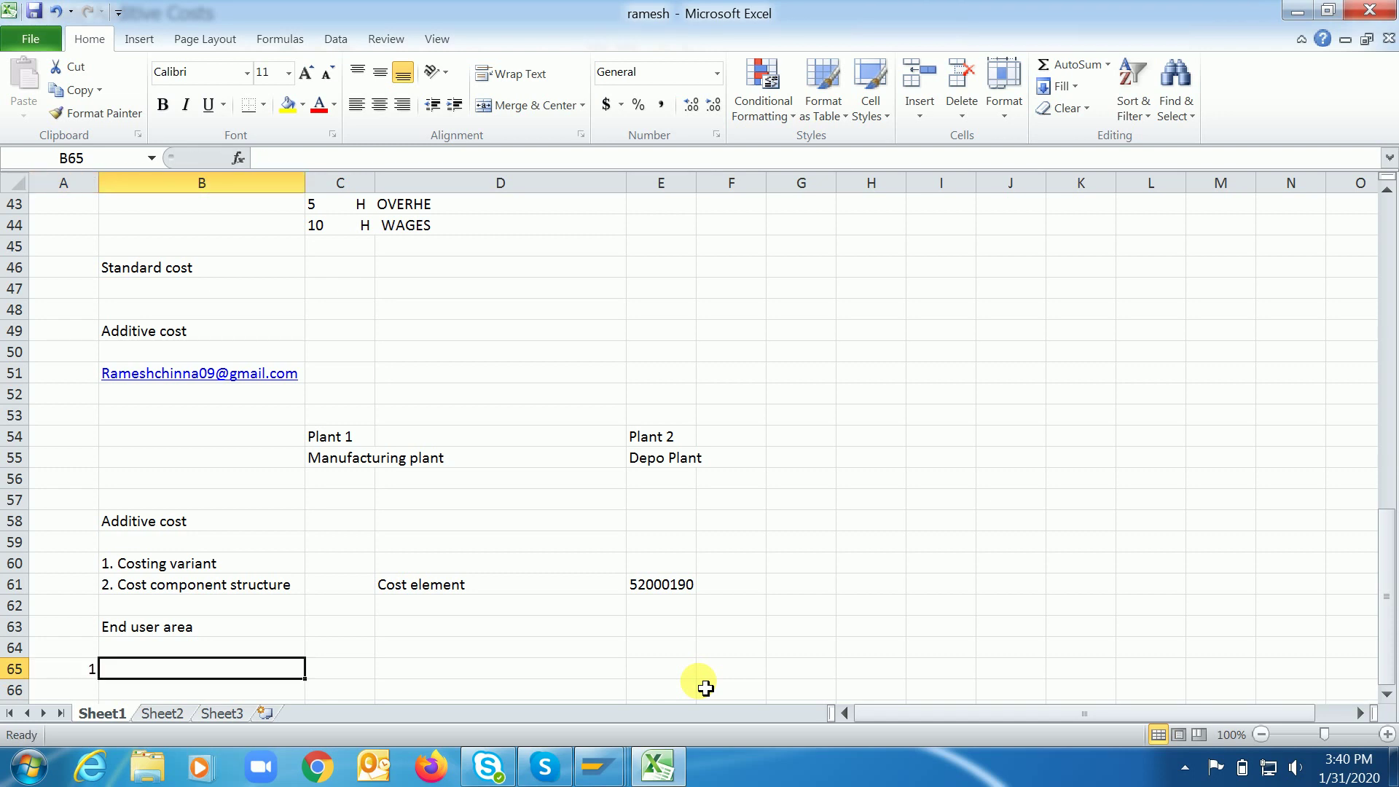
# Enter "Additive cost" in cell B65 and its transaction code "Ck74n" in cell C65.
pyautogui.write('Additive cot')
pyautogui.press('Tab')
pyautogui.press('Left')
pyautogui.click(584, 167)
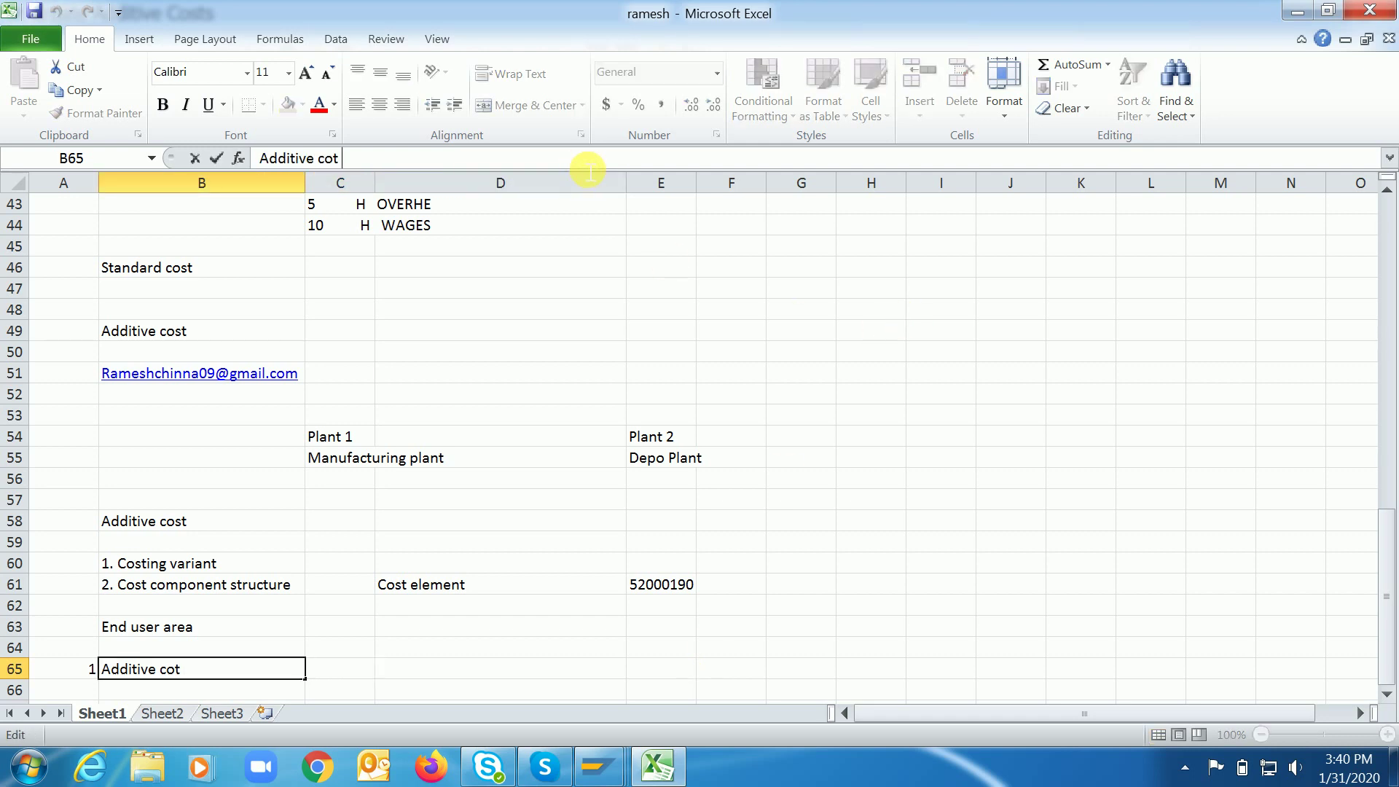
pyautogui.write('st')
pyautogui.press('Tab')
pyautogui.write('Ck74n')
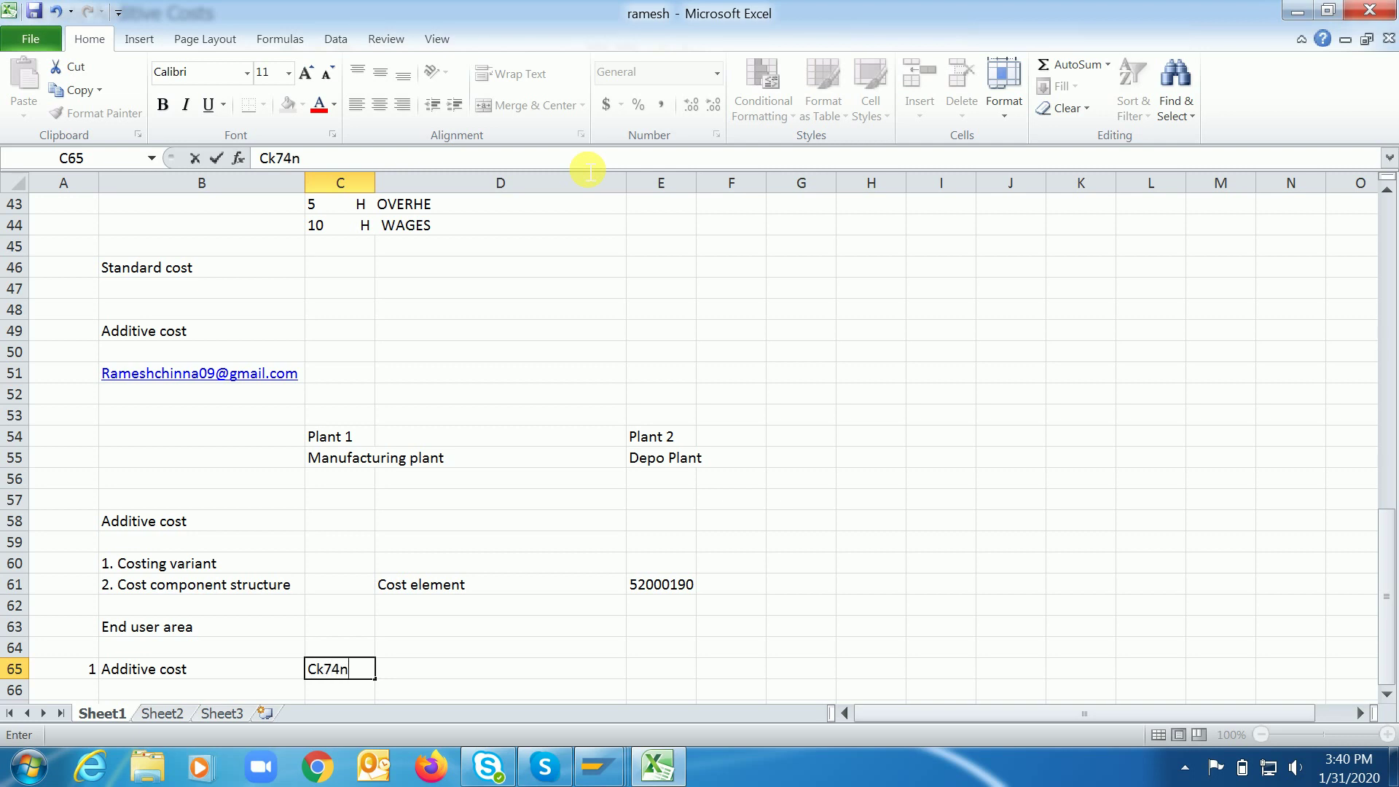
pyautogui.press('Return')
# List step 2 in row 66 as "Standard cost cal" with the transaction codes "Ck11n/Ck40n".
pyautogui.write('2')
pyautogui.press('Tab')
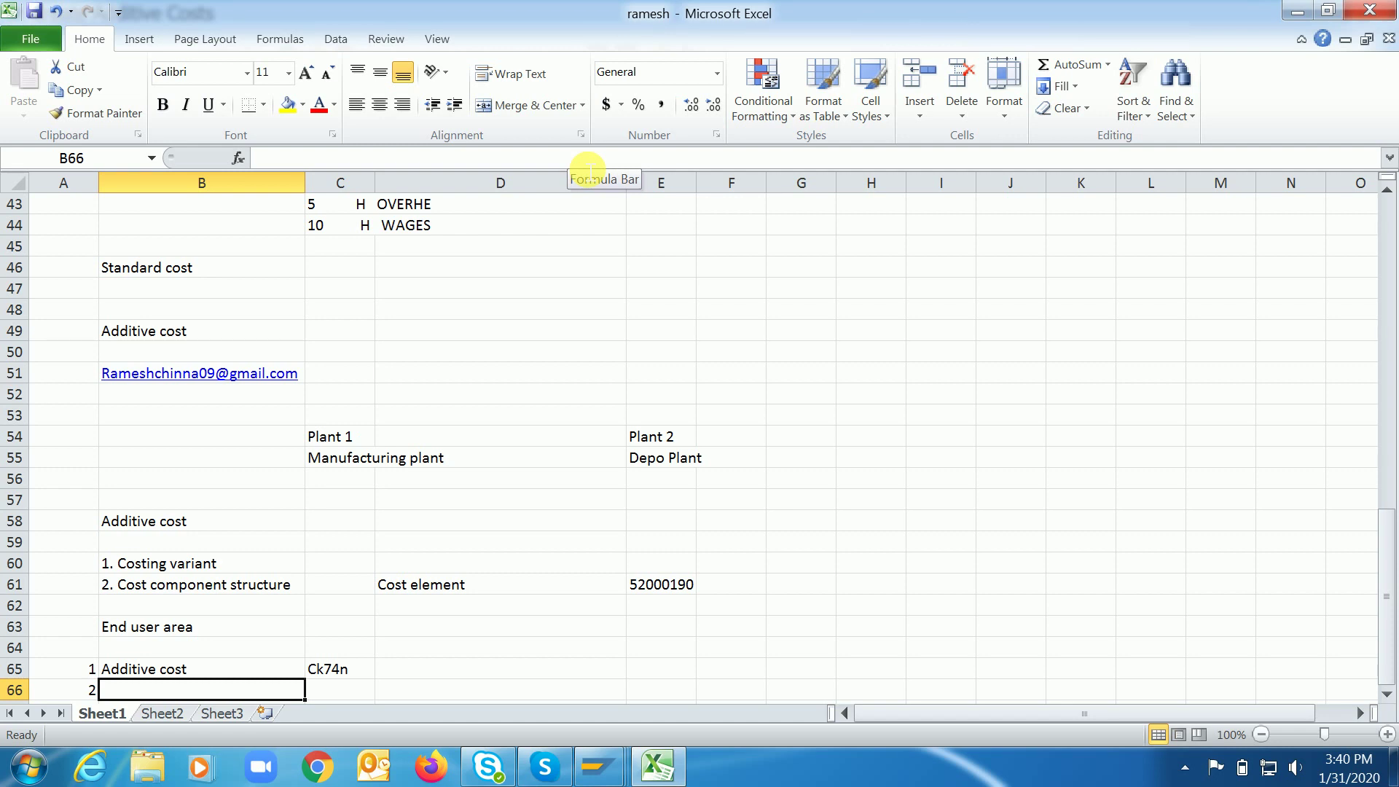
pyautogui.write('Standard cost cal')
pyautogui.press('Tab')
pyautogui.write('Ck11n/Ck40n')
pyautogui.press('Return')
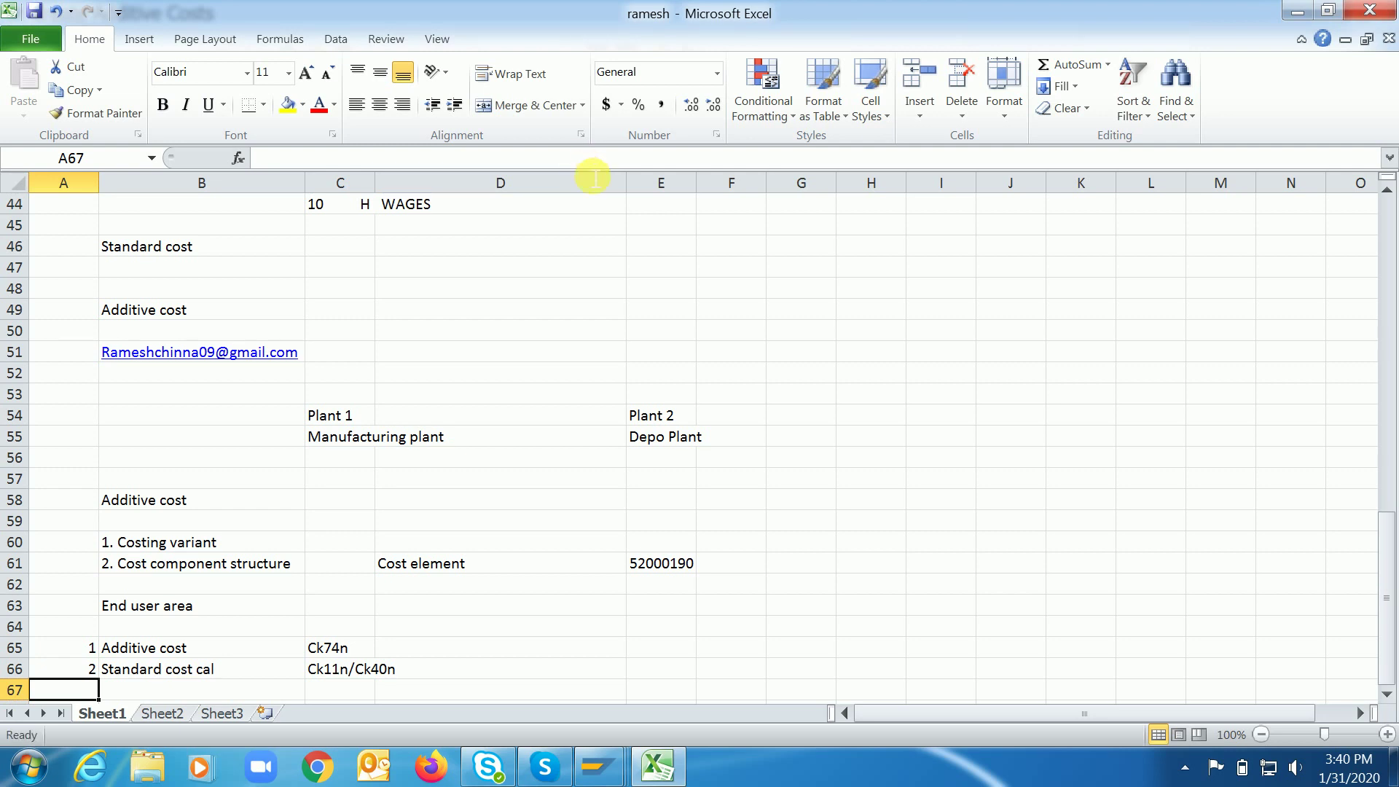
# Switch back to the SAP Create Additive Costs window.
pyautogui.click(597, 765)
pyautogui.click(665, 651)
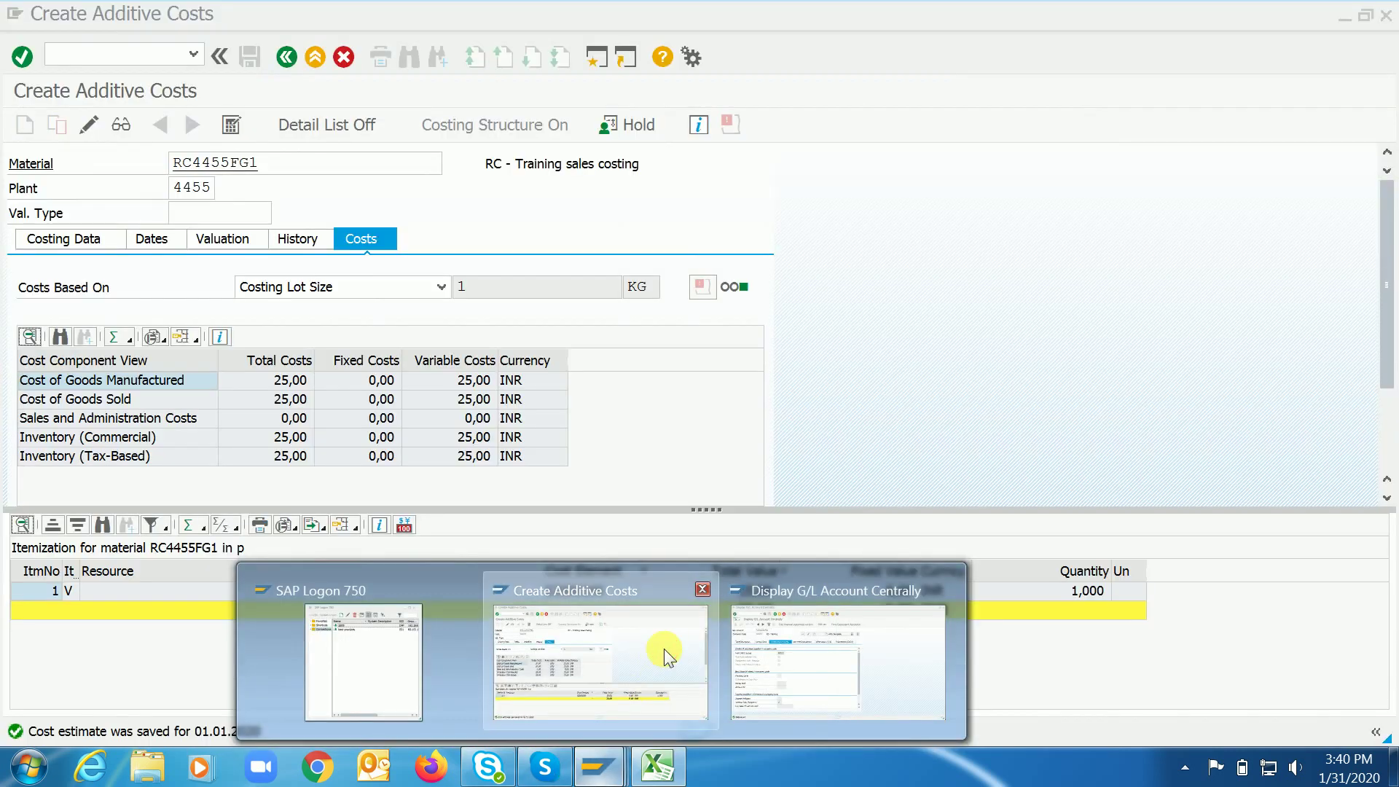
# Create a cost estimate in transaction CK11N for material RC4455FG1 in plant 4455, with costing variant PPC1, version 1 and the default dates.
pyautogui.write('/nck11n')
pyautogui.press('Return')
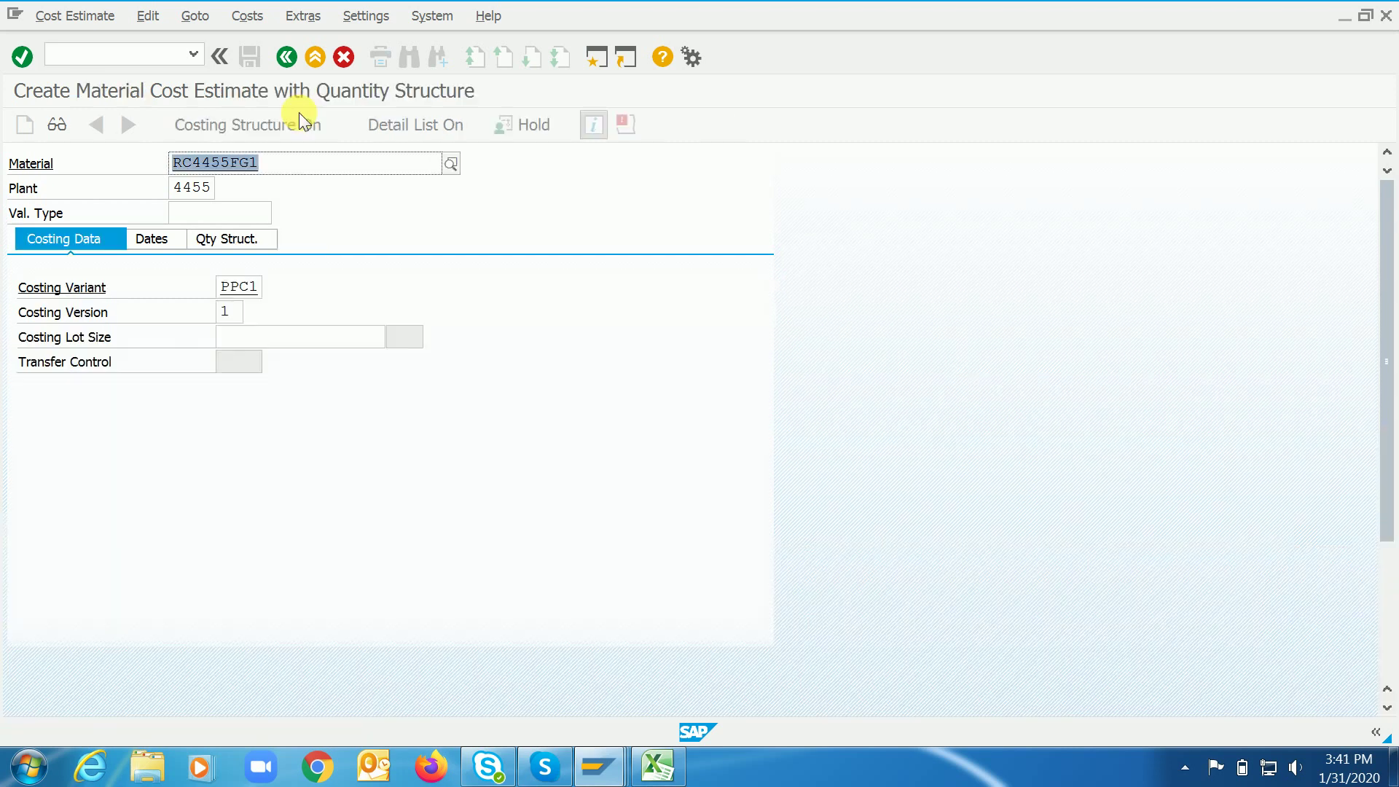
pyautogui.press('Return')
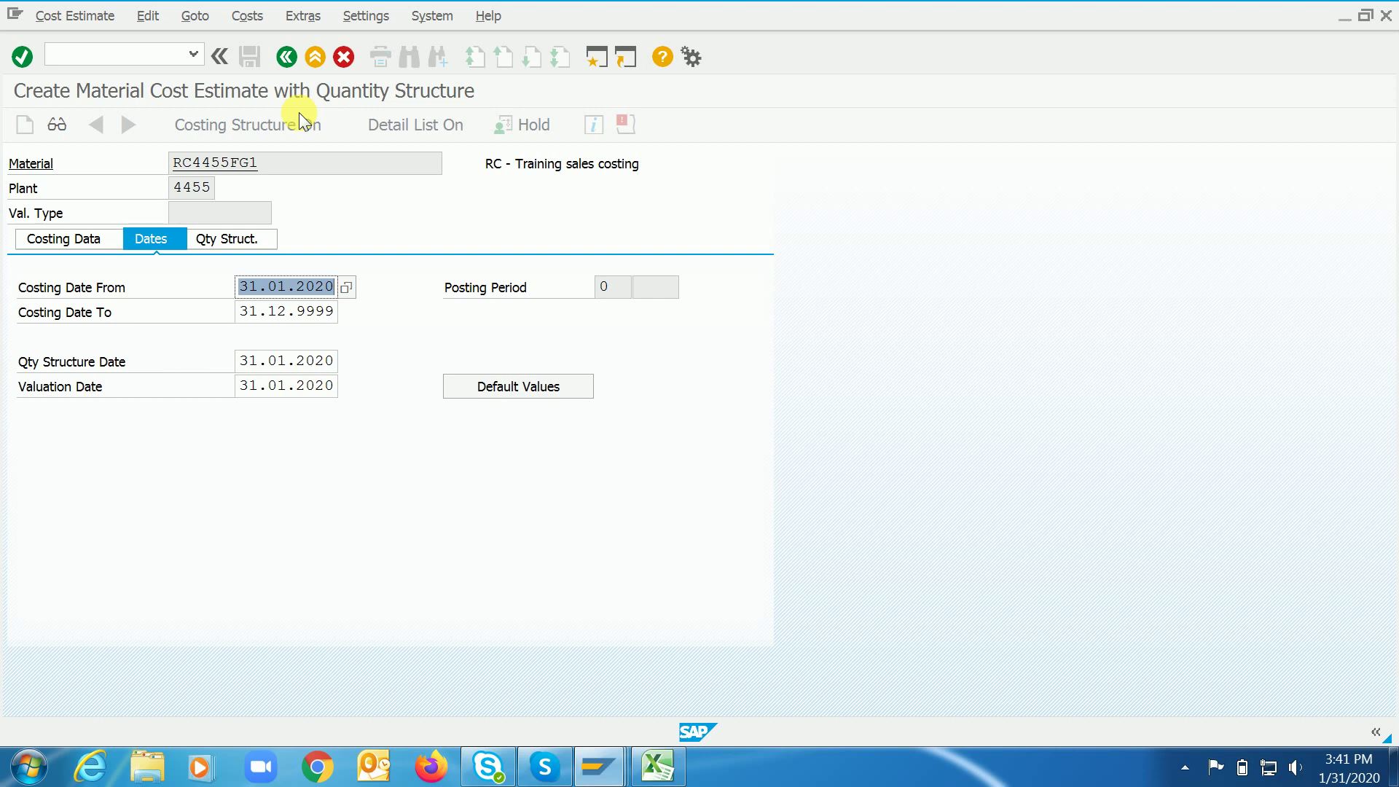
pyautogui.click(299, 117)
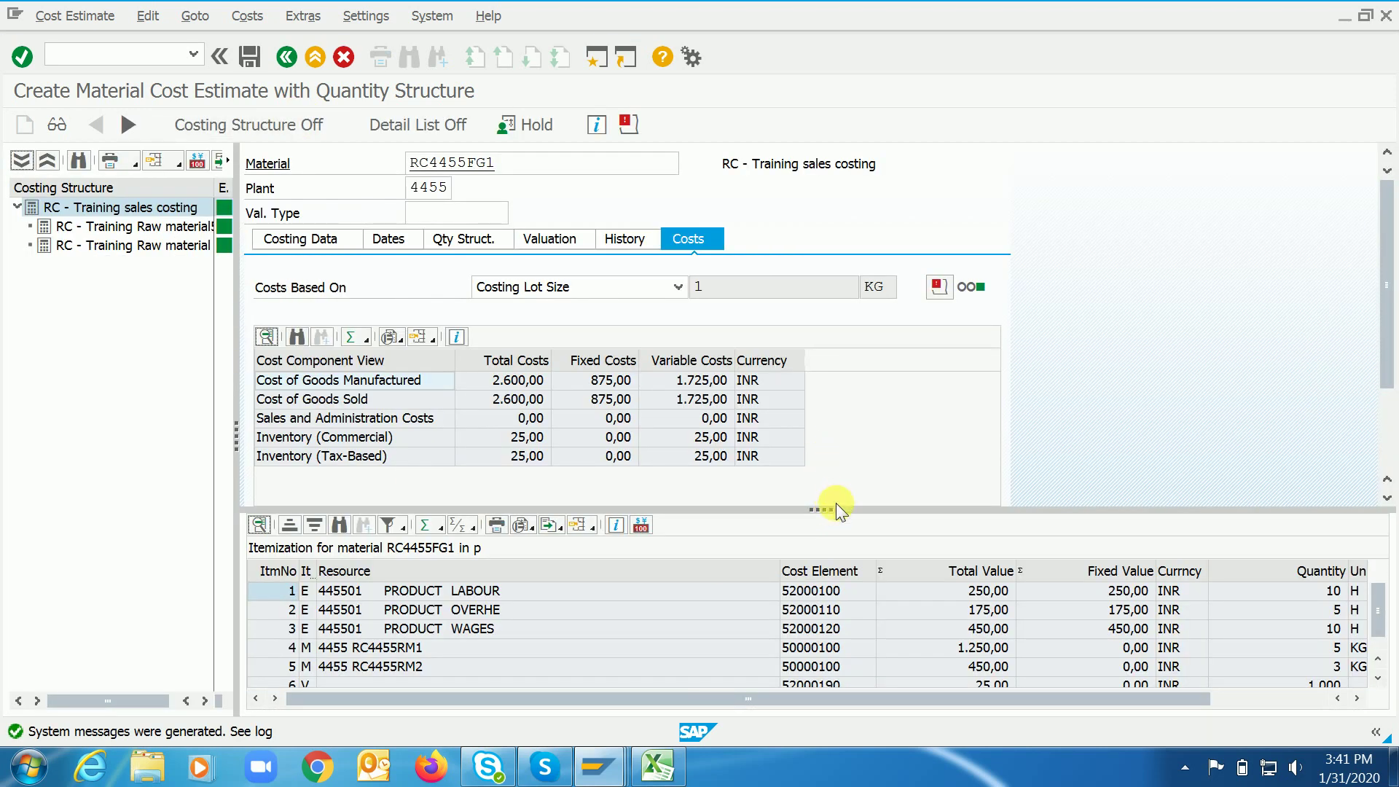
# Enlarge the itemization list and examine its labour, overhead, wages, raw material and additive cost lines.
pyautogui.moveTo(834, 509); pyautogui.dragTo(824, 361)
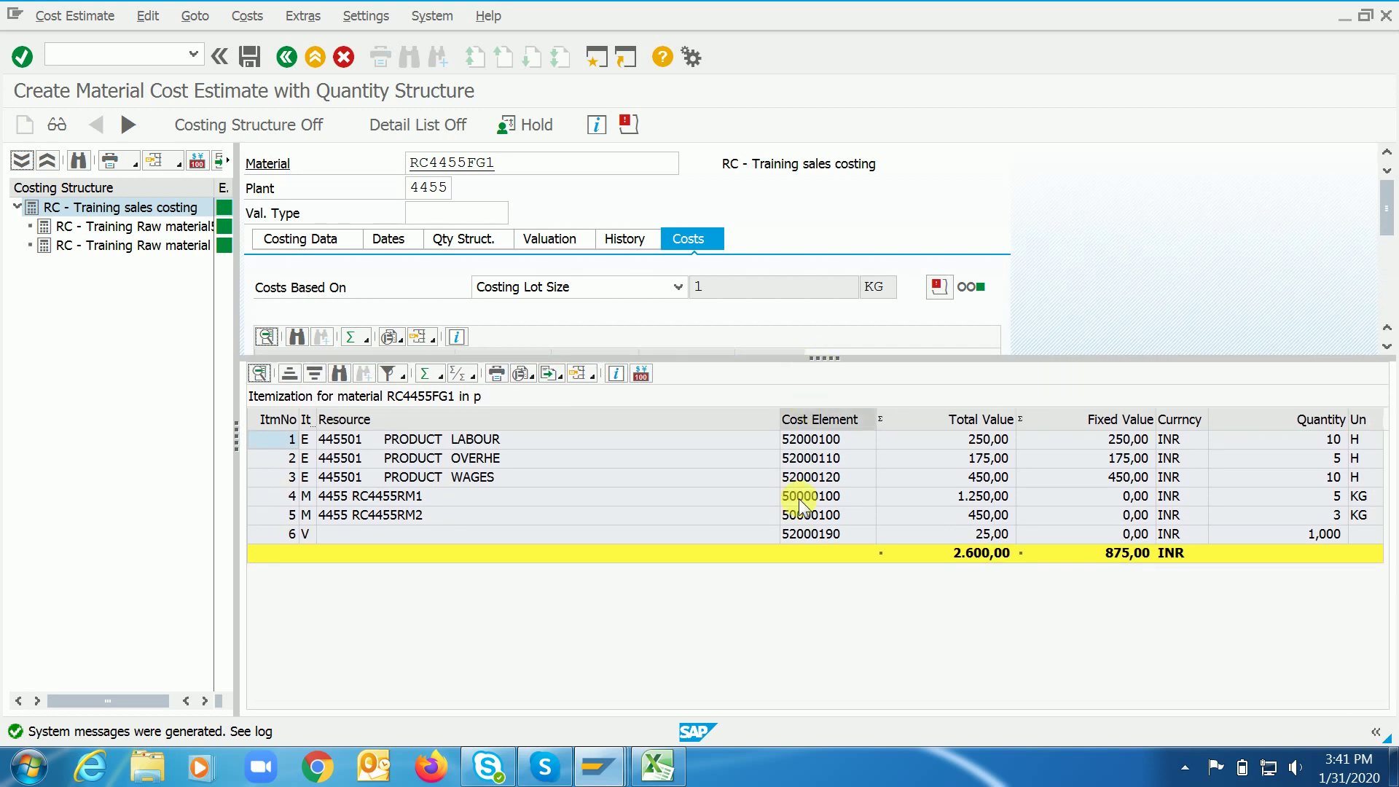
pyautogui.click(379, 537)
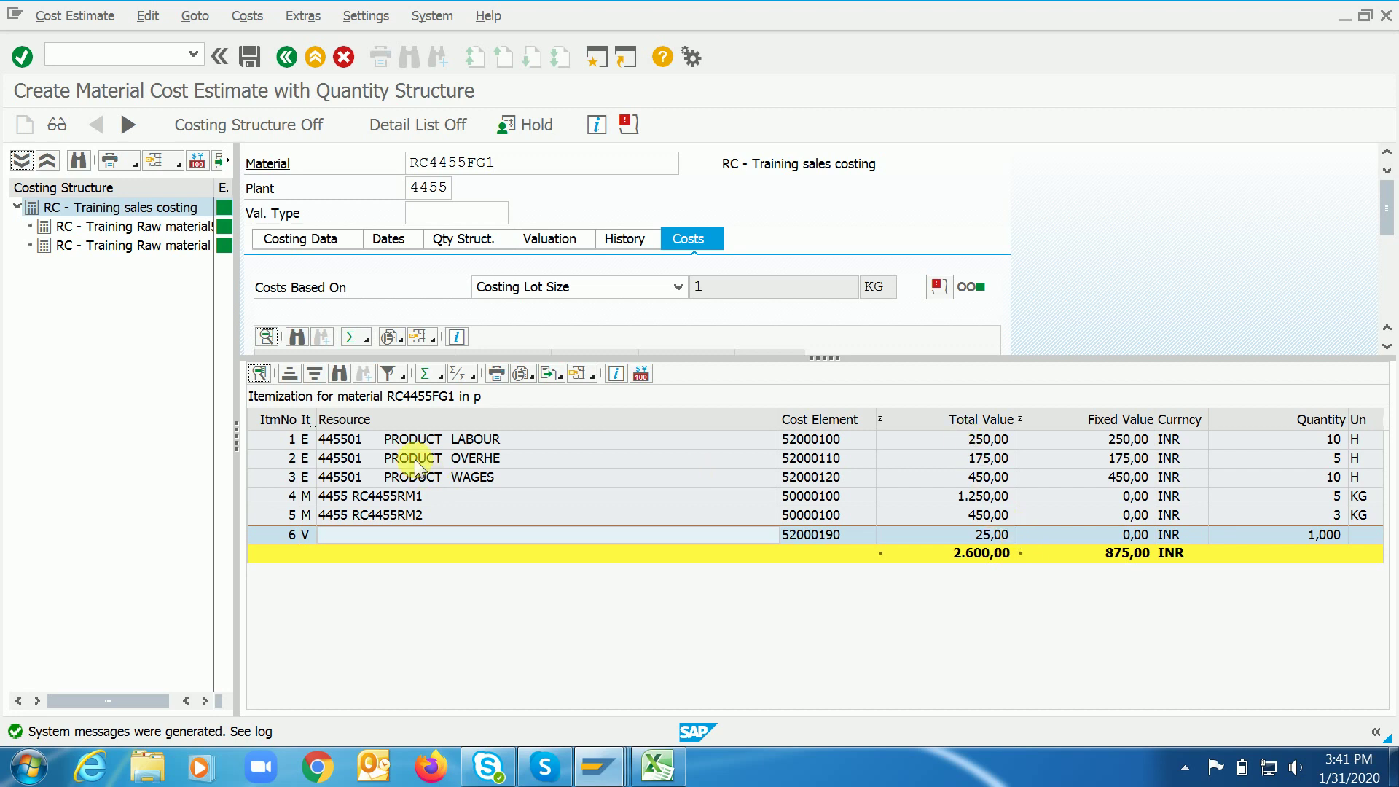
pyautogui.moveTo(509, 440); pyautogui.dragTo(508, 477)
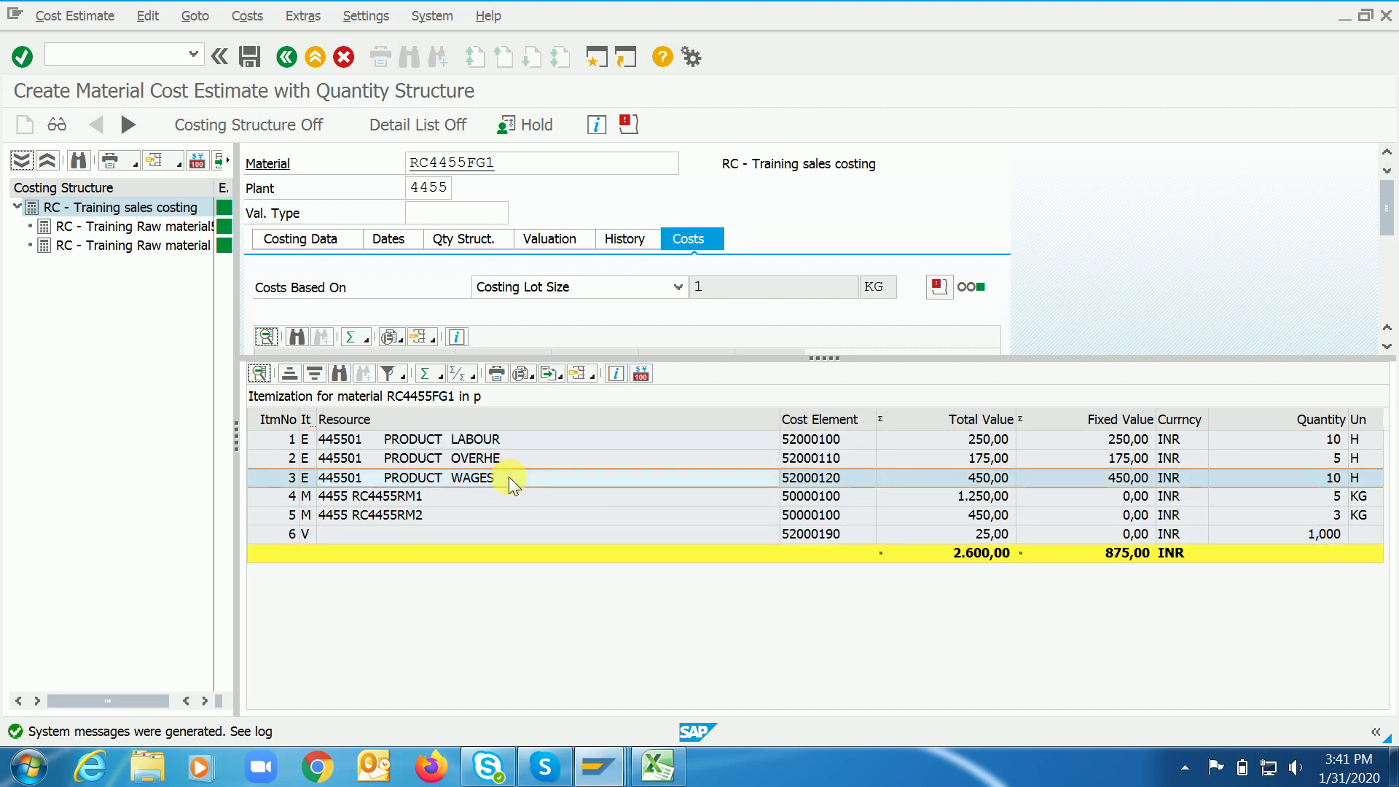
pyautogui.moveTo(418, 437); pyautogui.dragTo(546, 457)
pyautogui.moveTo(525, 497); pyautogui.dragTo(524, 511)
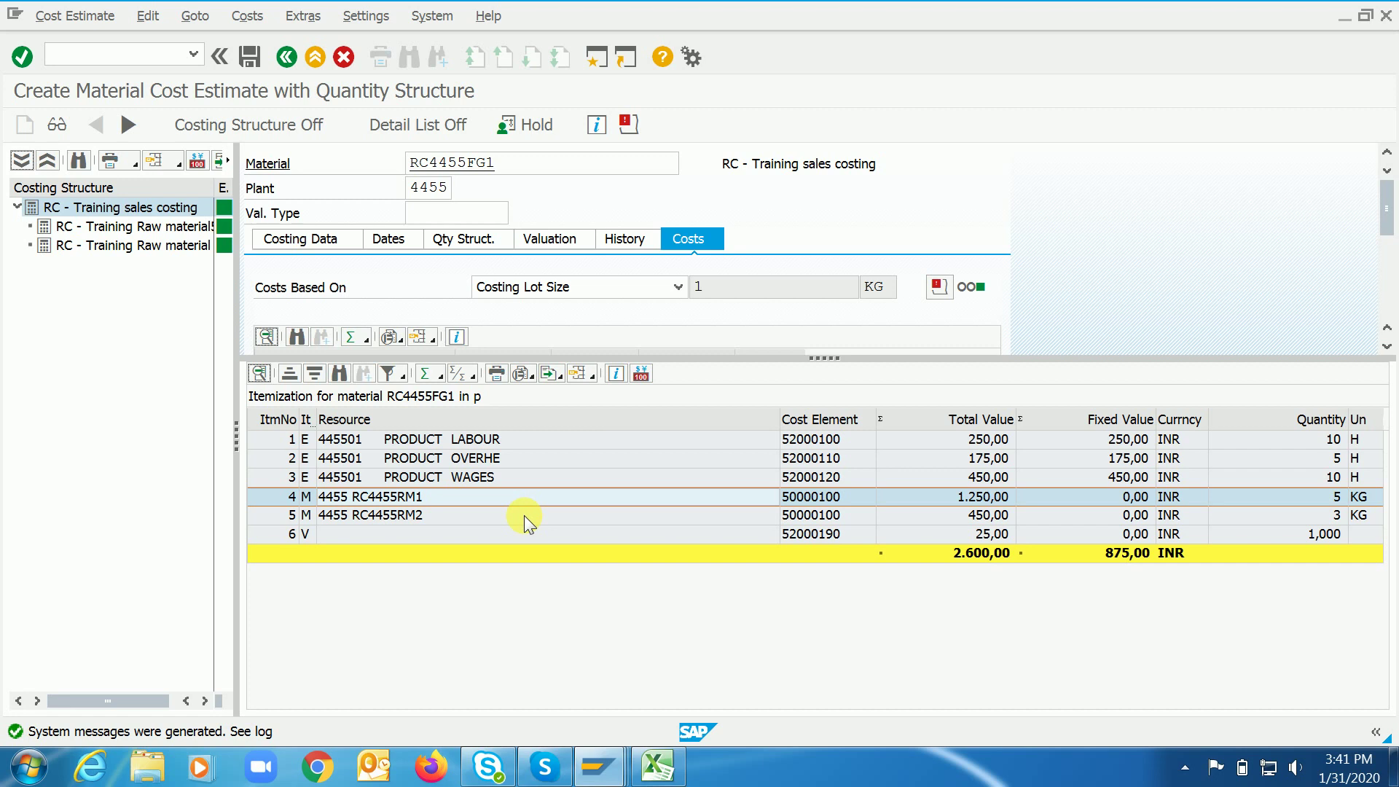
pyautogui.click(523, 514)
pyautogui.click(524, 539)
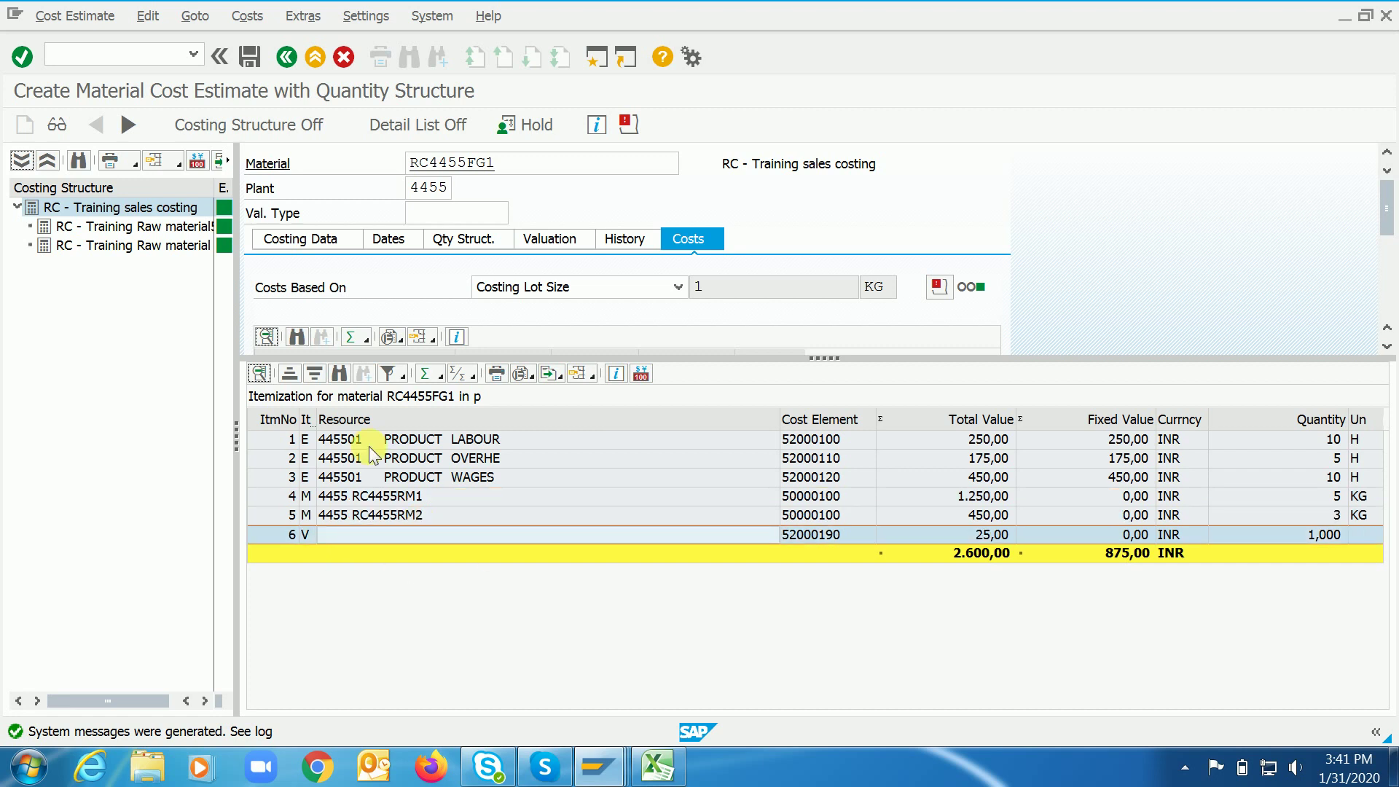
# Display the estimate's cost components and examine the insurance charges component.
pyautogui.click(248, 17)
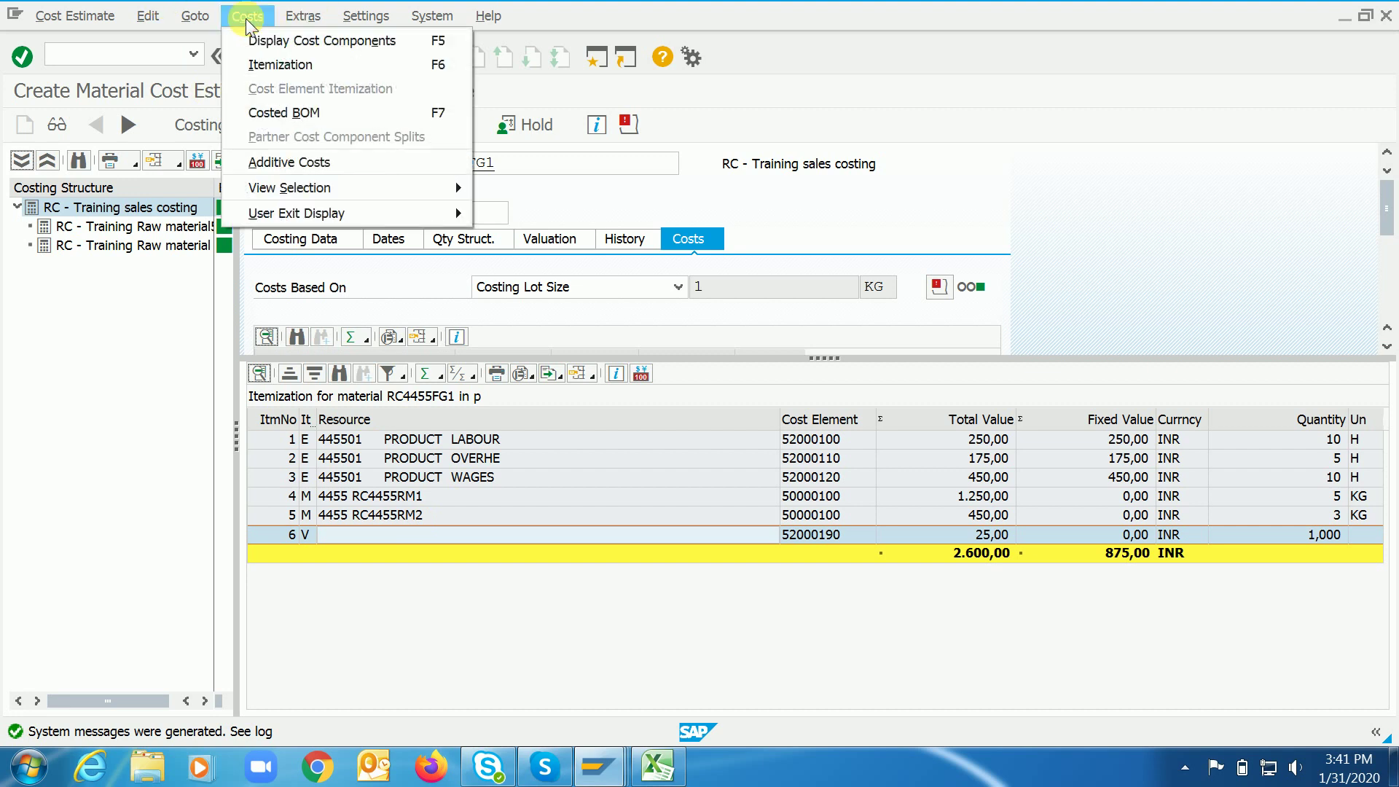
pyautogui.click(327, 44)
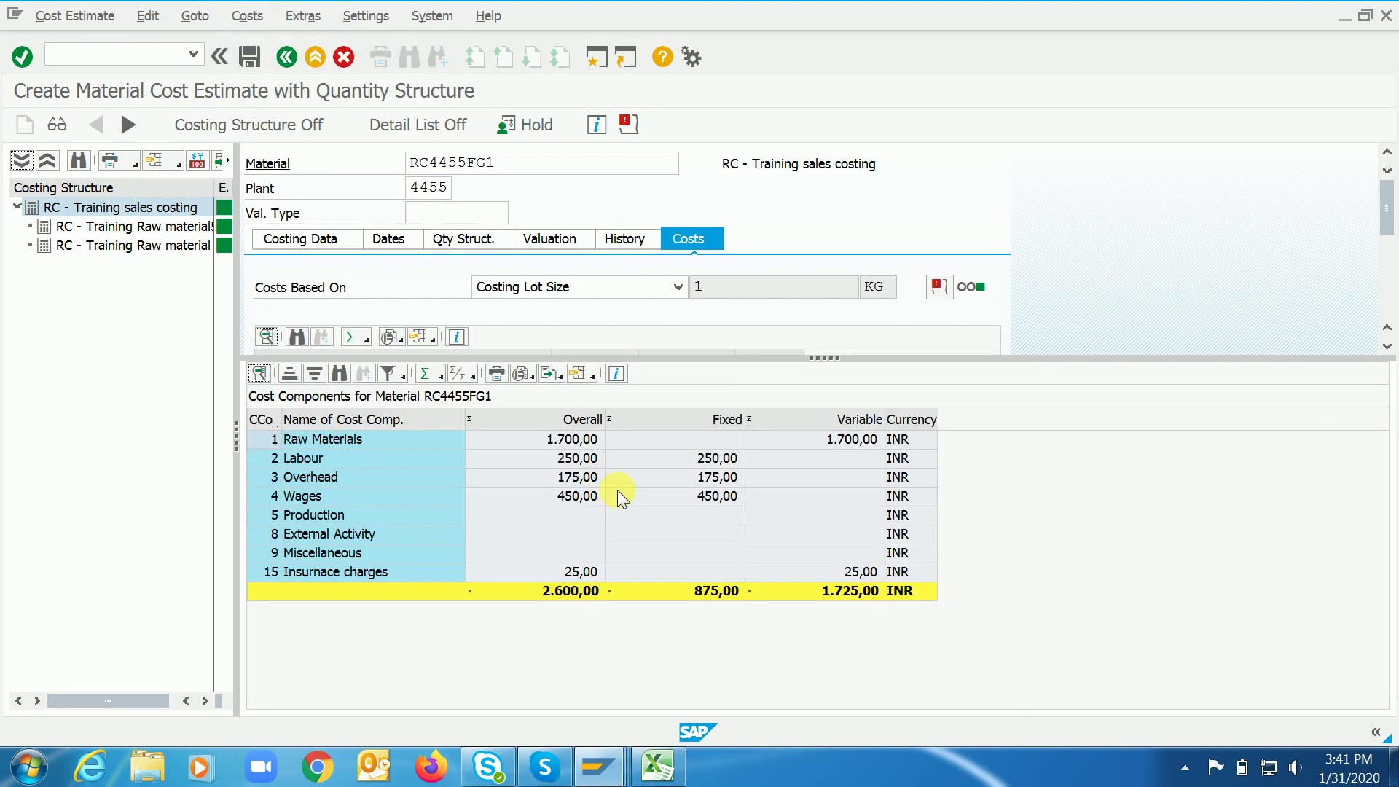
pyautogui.click(344, 573)
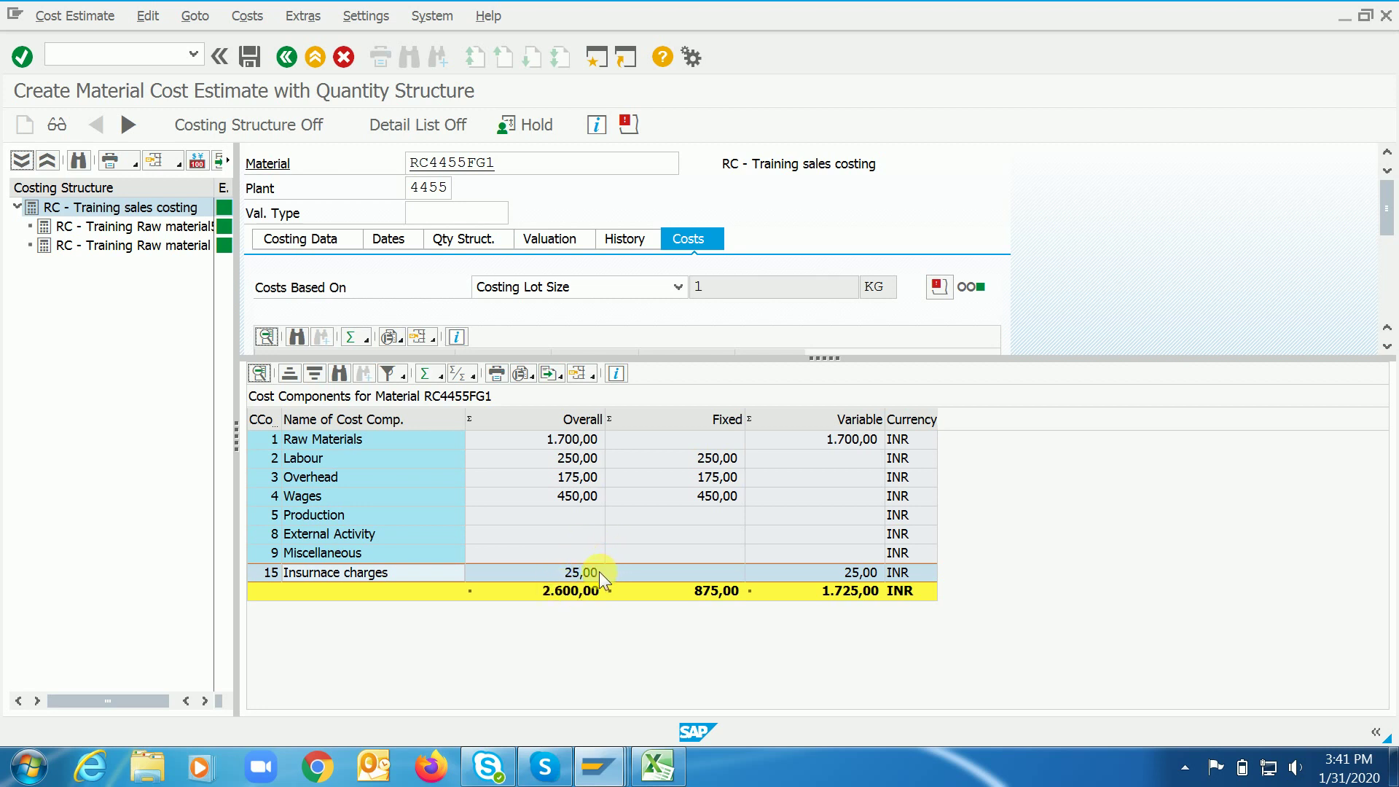
# Review the estimate's valuation and quantity structure data and save the cost estimate.
pyautogui.moveTo(834, 365); pyautogui.dragTo(824, 530)
pyautogui.click(552, 240)
pyautogui.click(478, 243)
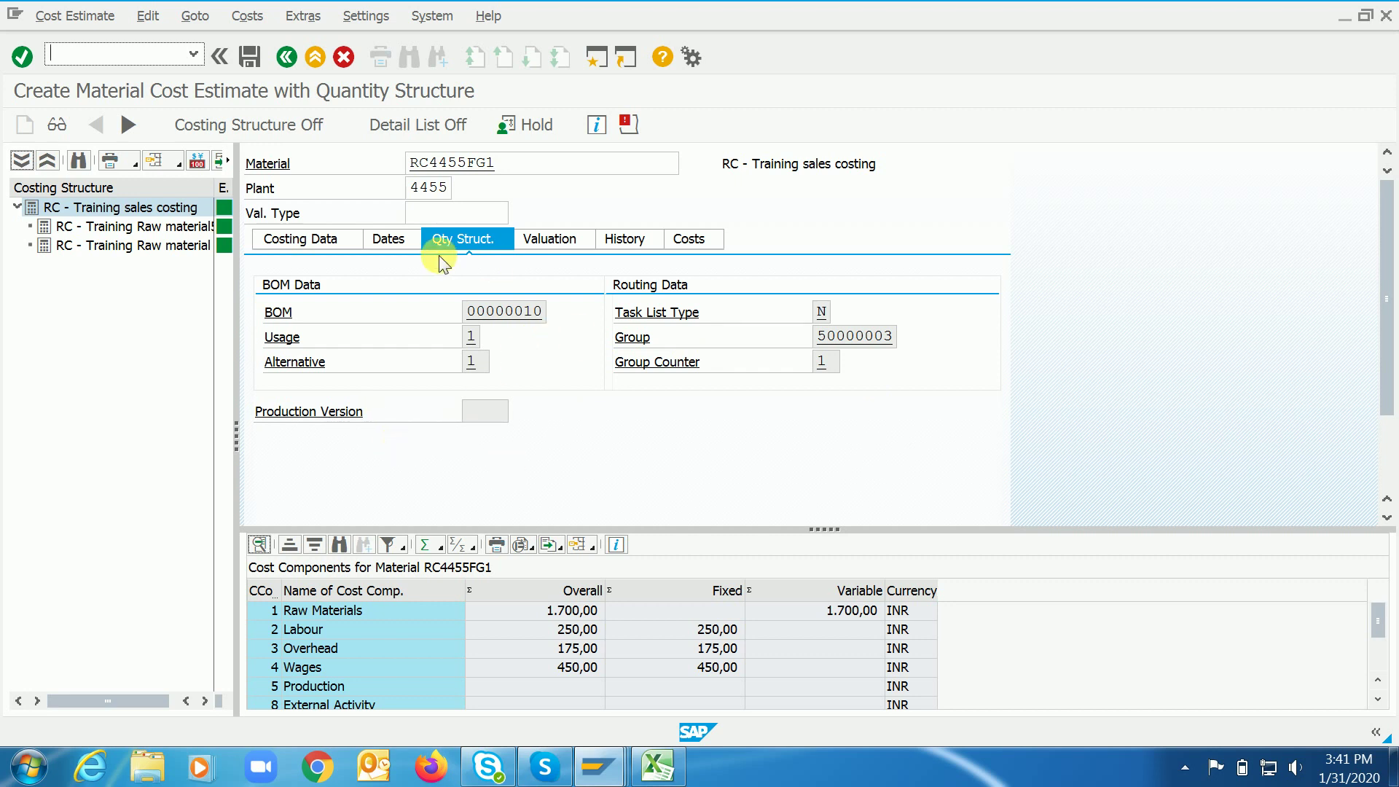
pyautogui.click(250, 58)
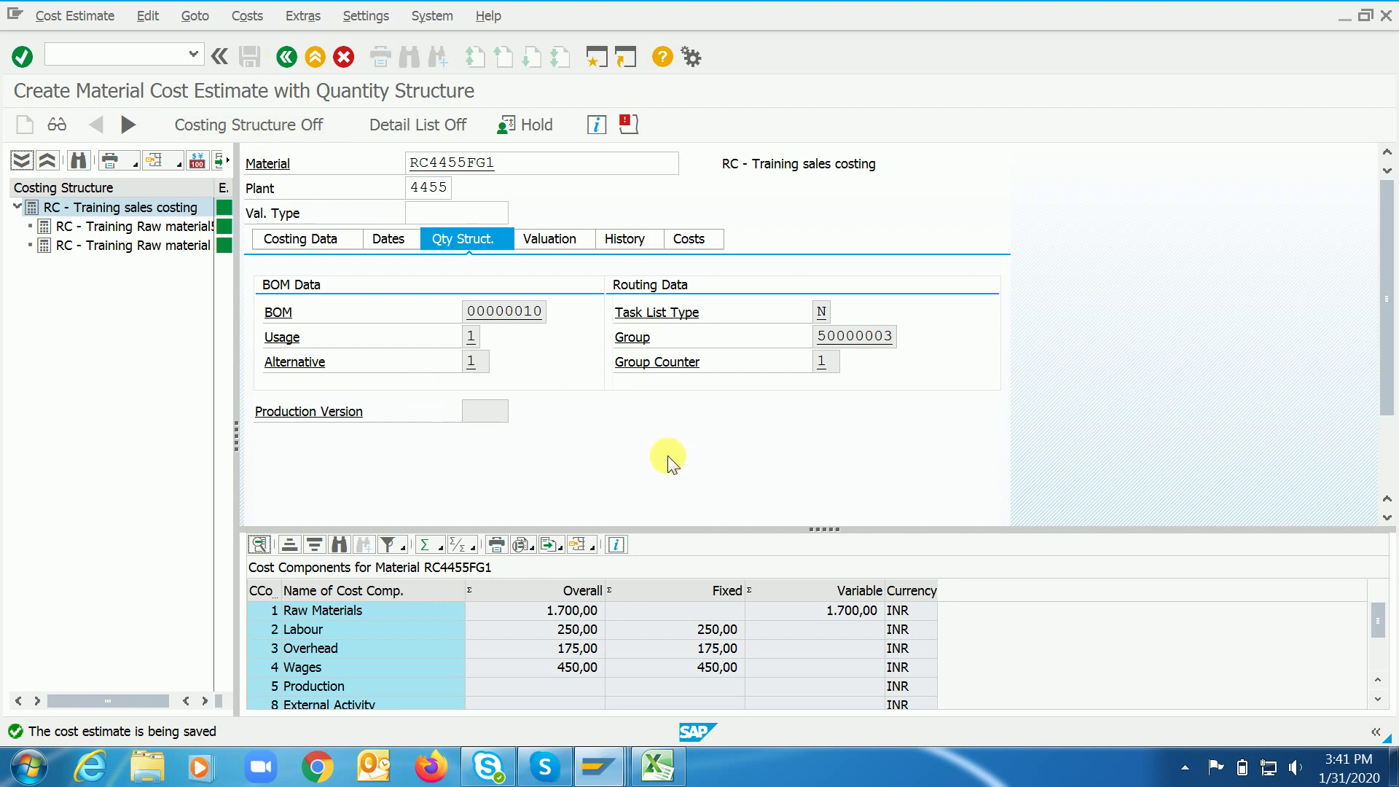
# Switch to the Excel workbook and list step 3 in row 67 as "Marking and release" with transaction code "CK24".
pyautogui.click(657, 765)
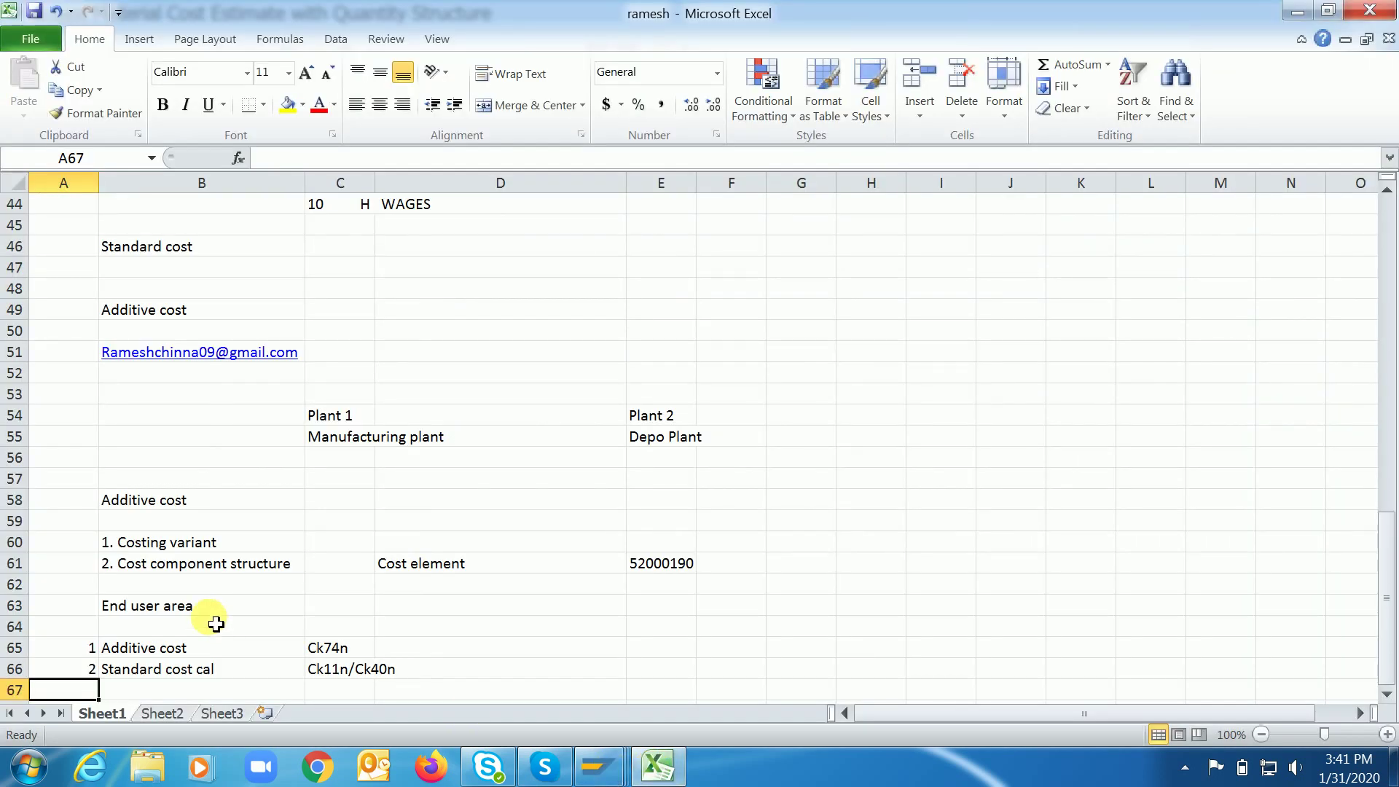
pyautogui.write('2')
pyautogui.press('BackSpace')
pyautogui.write('3')
pyautogui.press('Tab')
pyautogui.write('M')
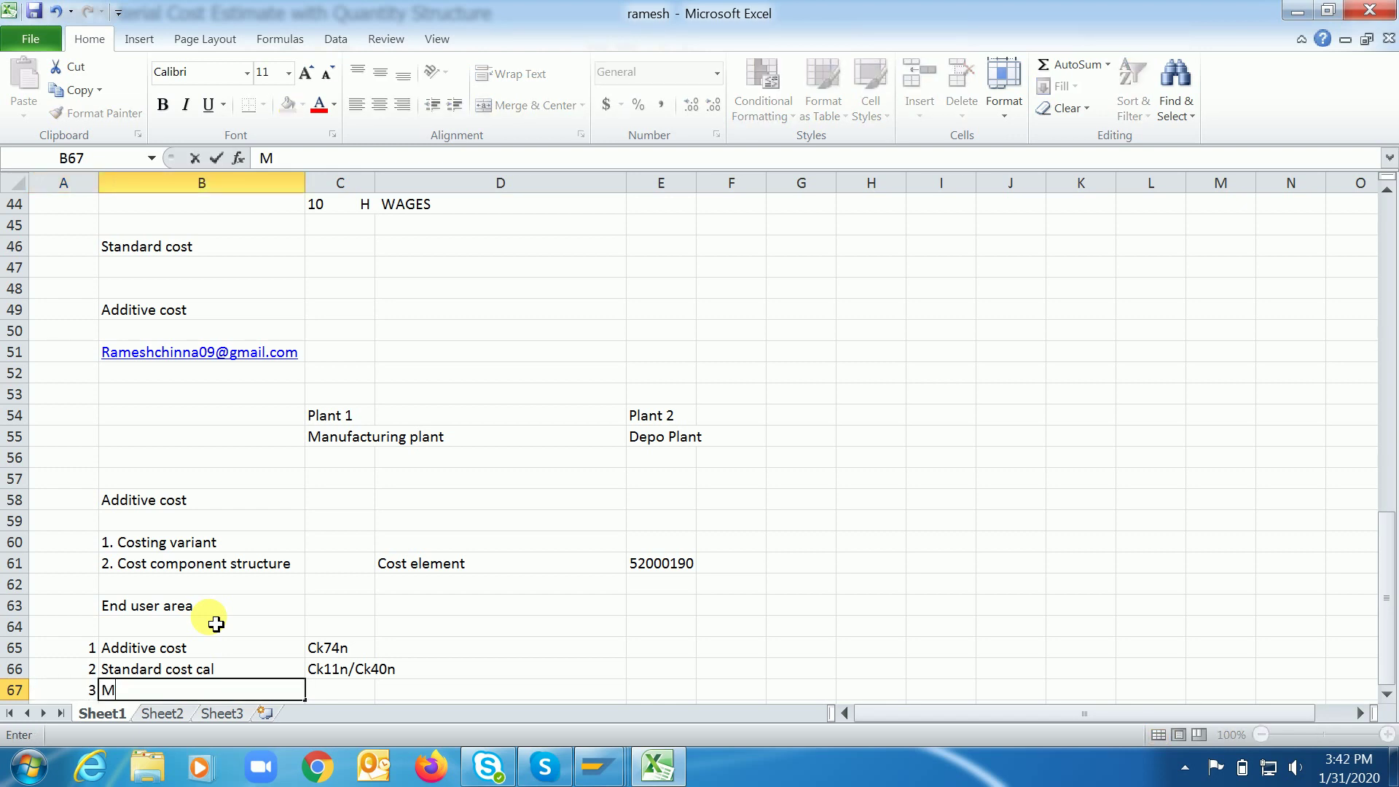
pyautogui.write('arking and release')
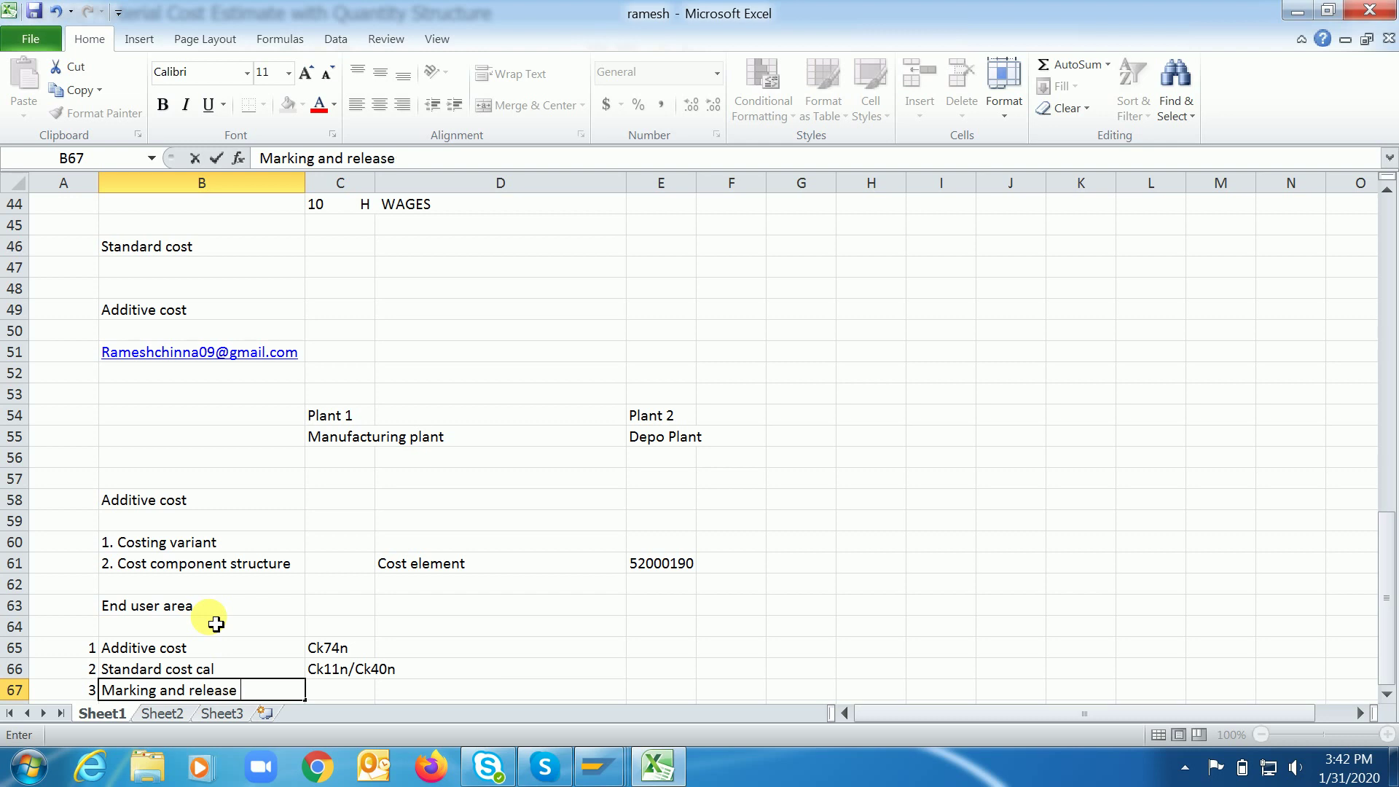
pyautogui.press('Tab')
pyautogui.write('CK')
pyautogui.write('24')
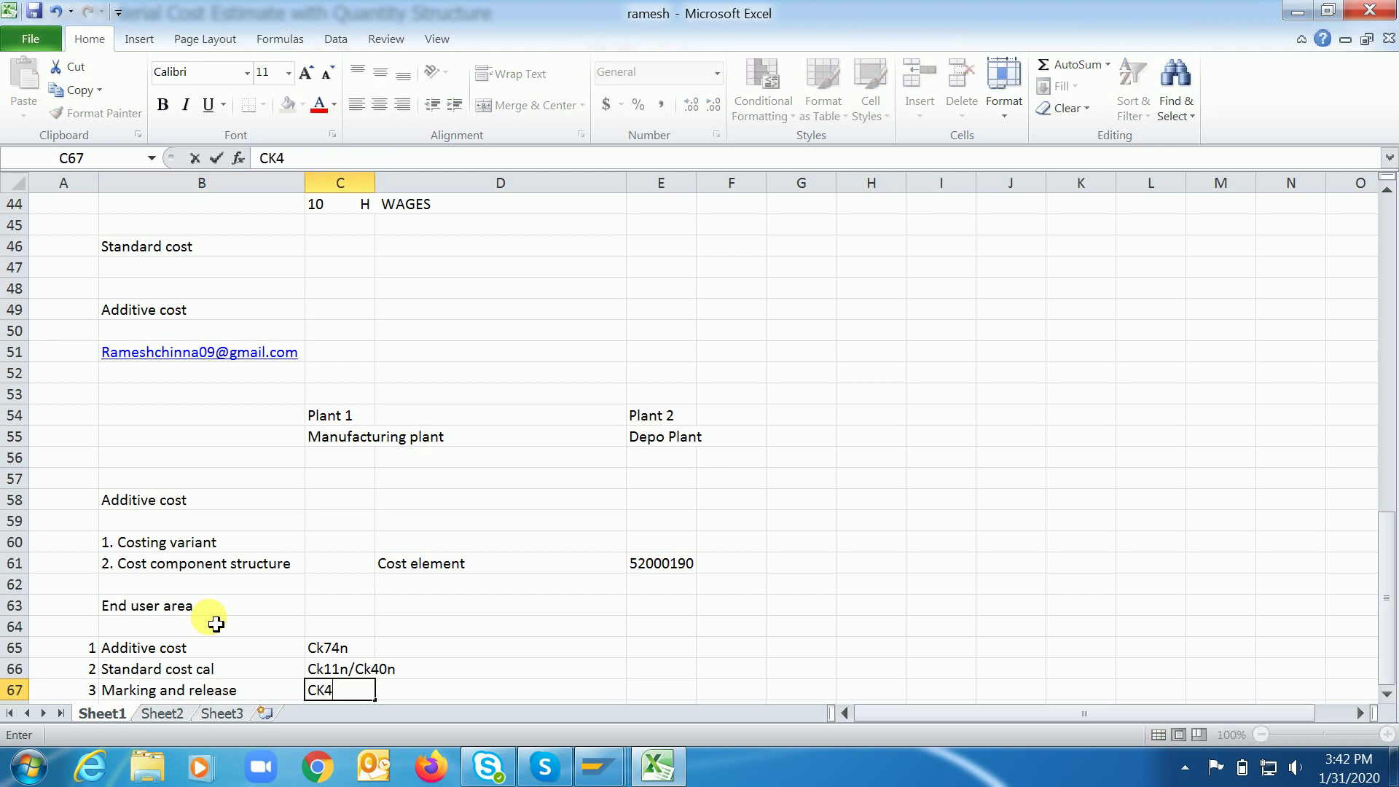
pyautogui.press('Return')
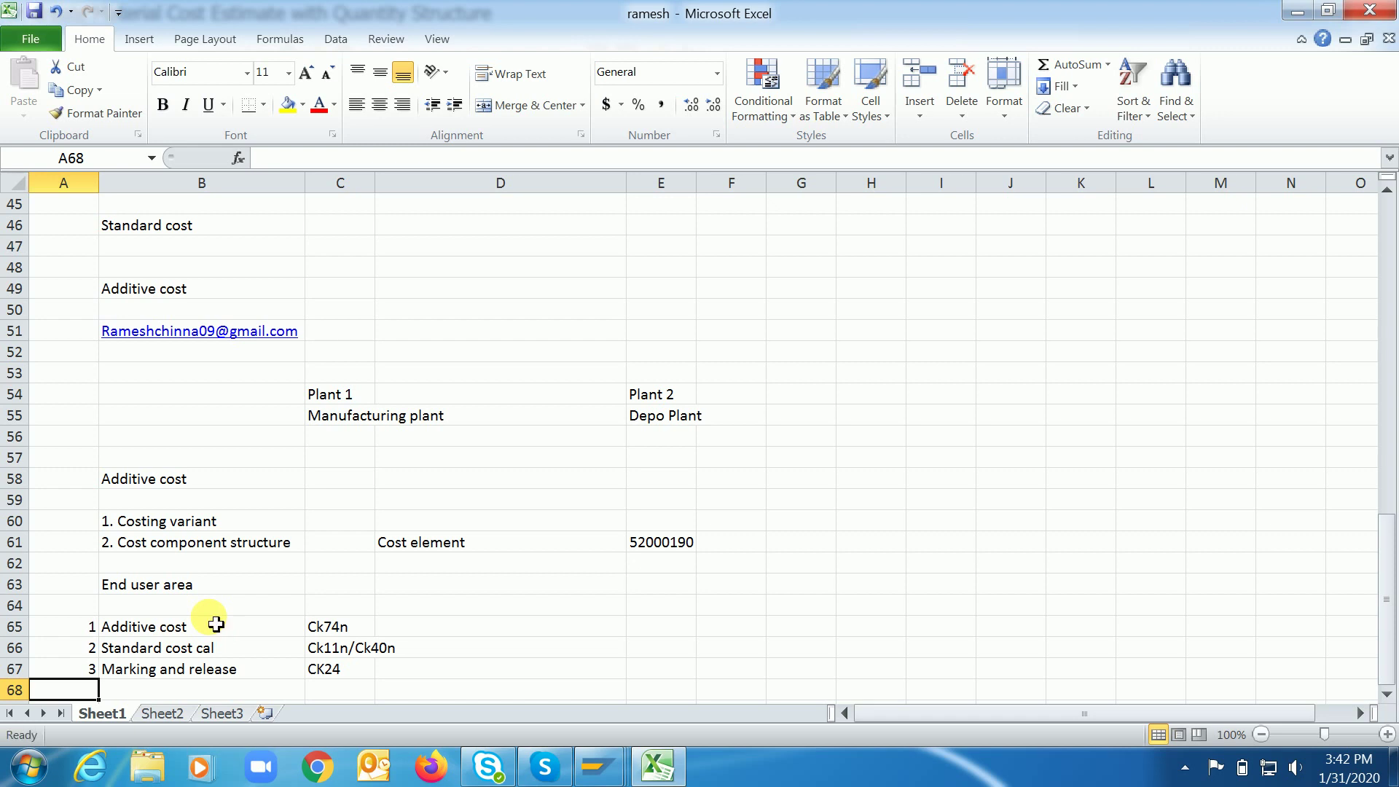
# Review the additive cost configuration and end user steps noted in B58:C67.
pyautogui.moveTo(609, 774)
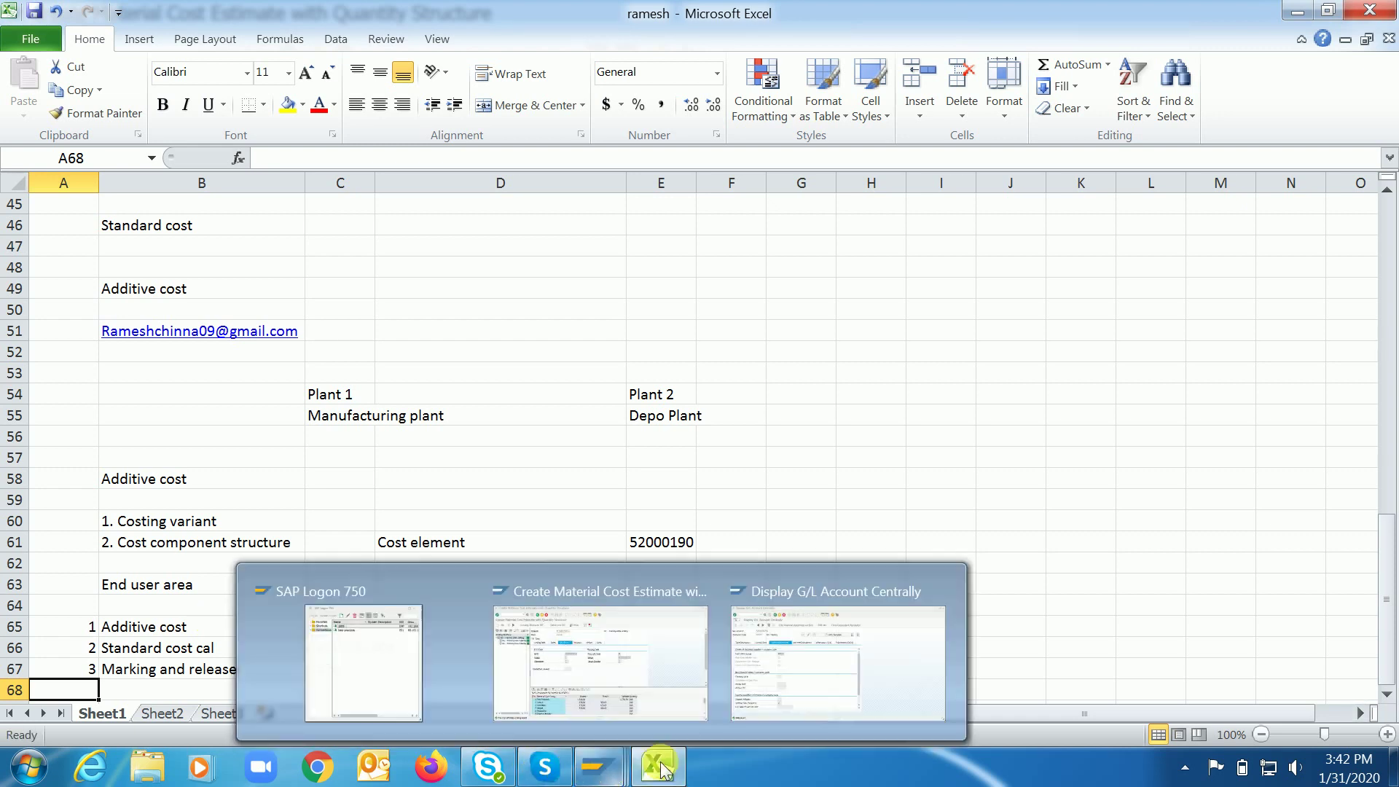
pyautogui.click(558, 457)
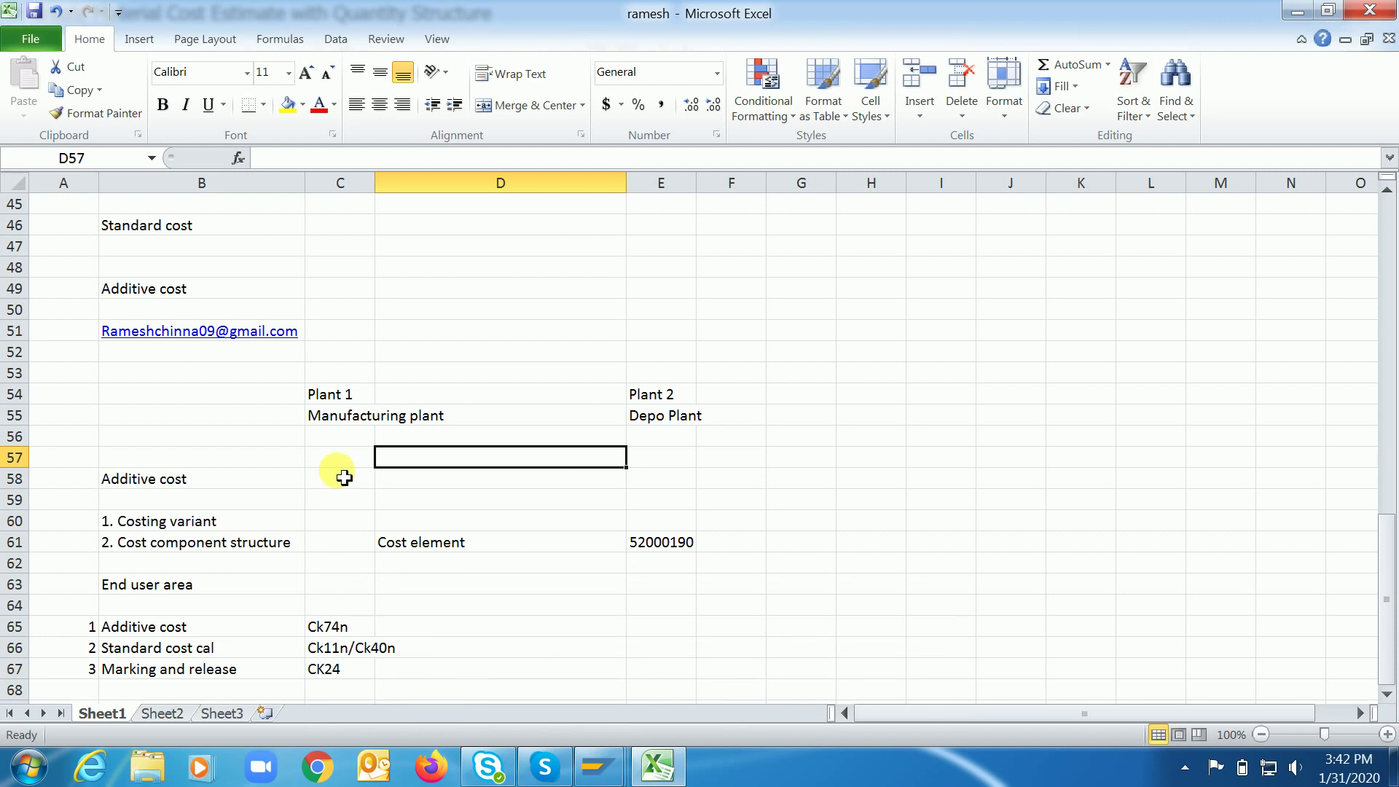
pyautogui.moveTo(322, 476); pyautogui.dragTo(321, 669)
pyautogui.moveTo(198, 488); pyautogui.dragTo(350, 669)
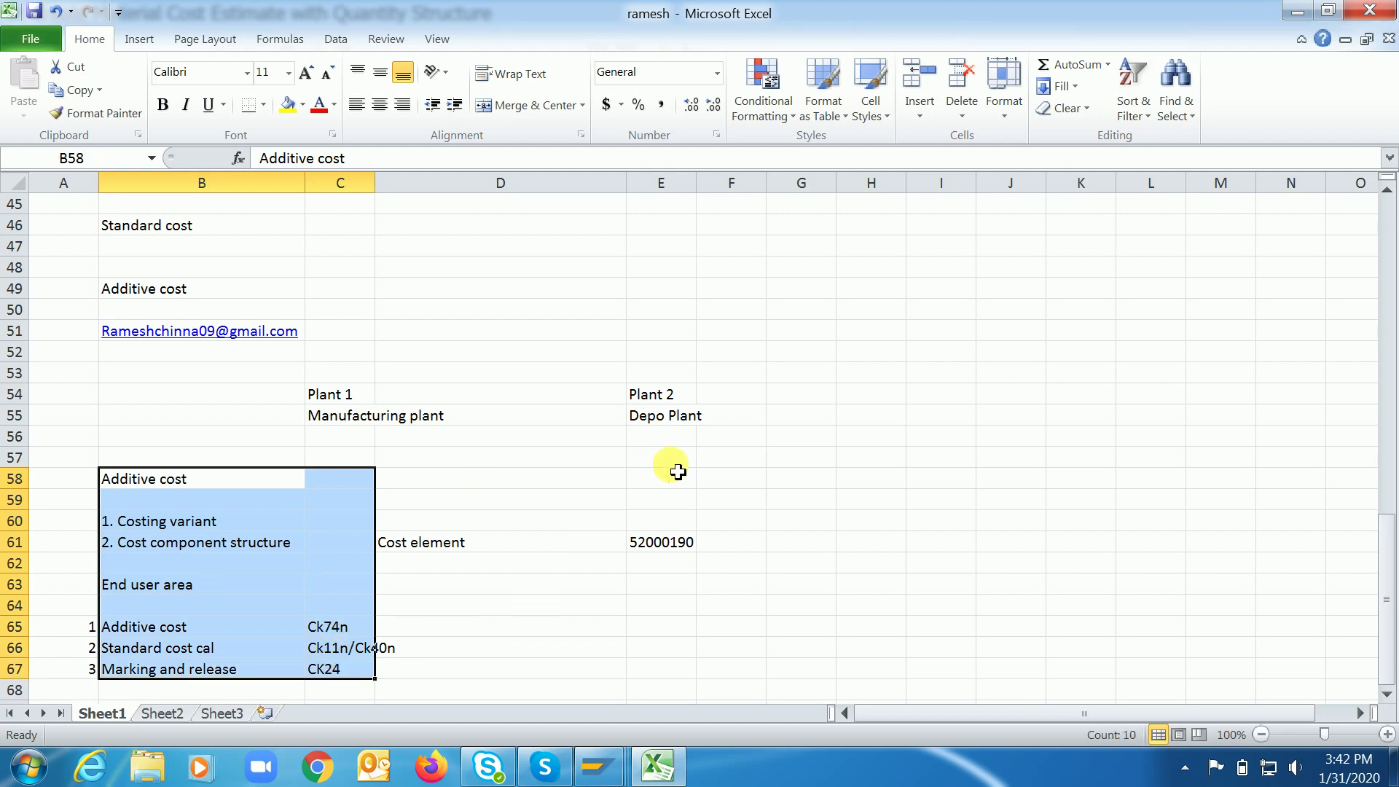
pyautogui.click(676, 450)
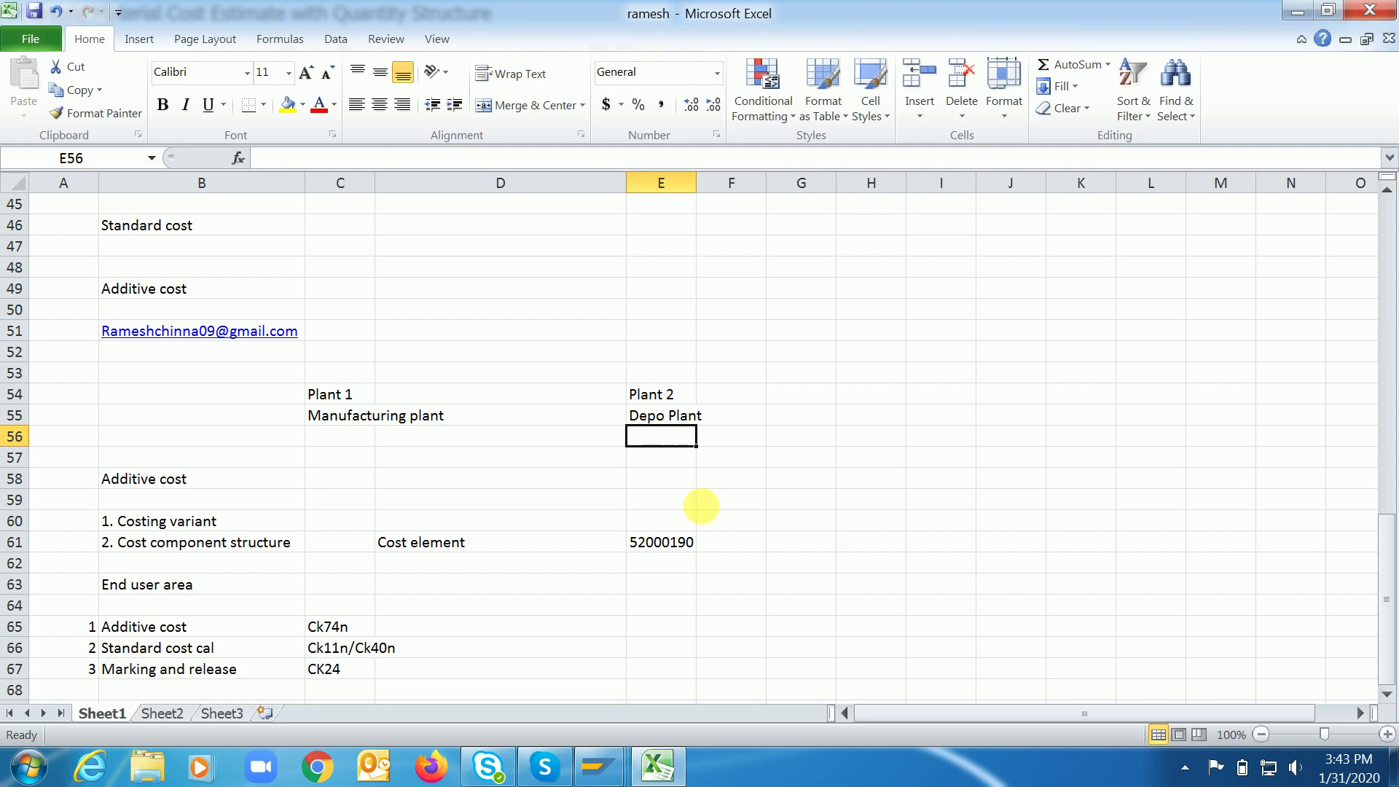
pyautogui.click(187, 380)
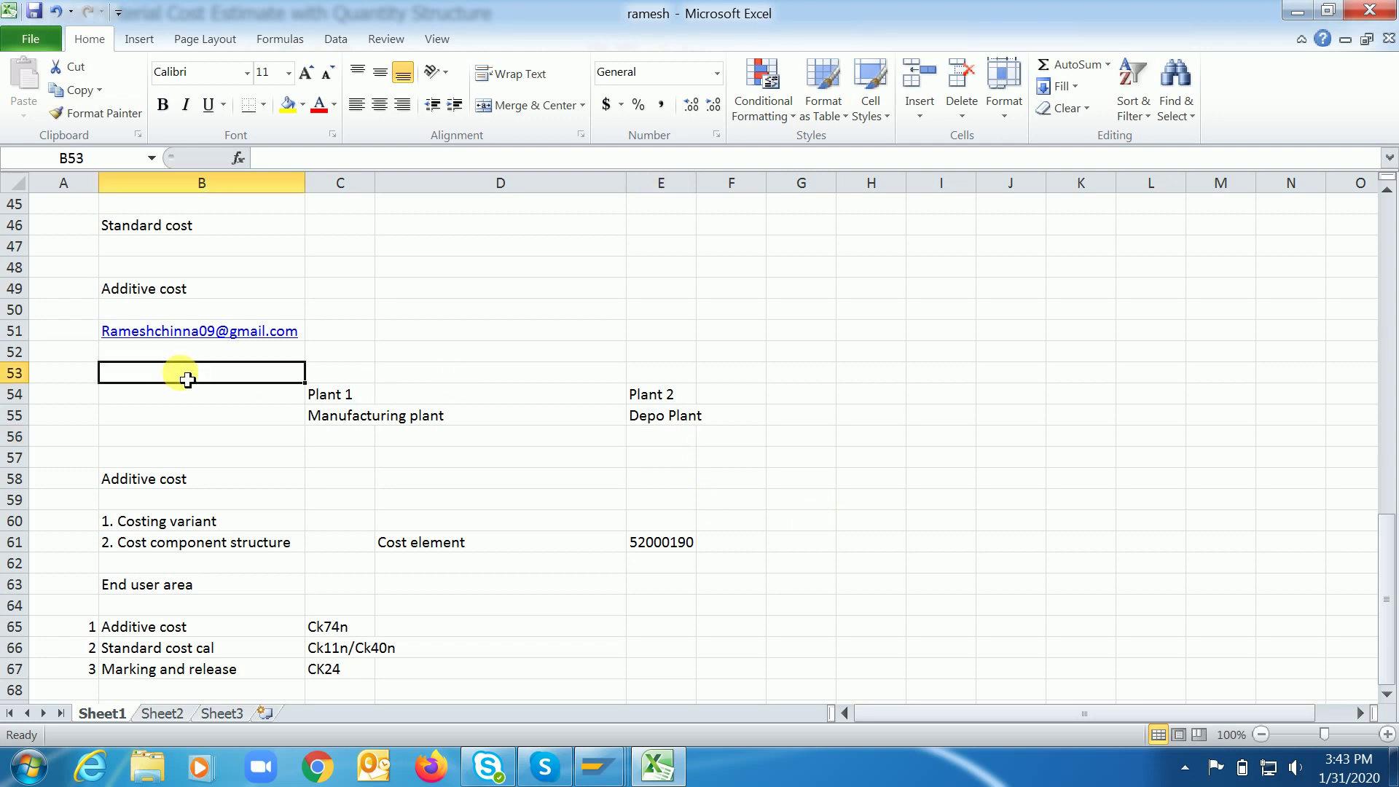
pyautogui.click(140, 333)
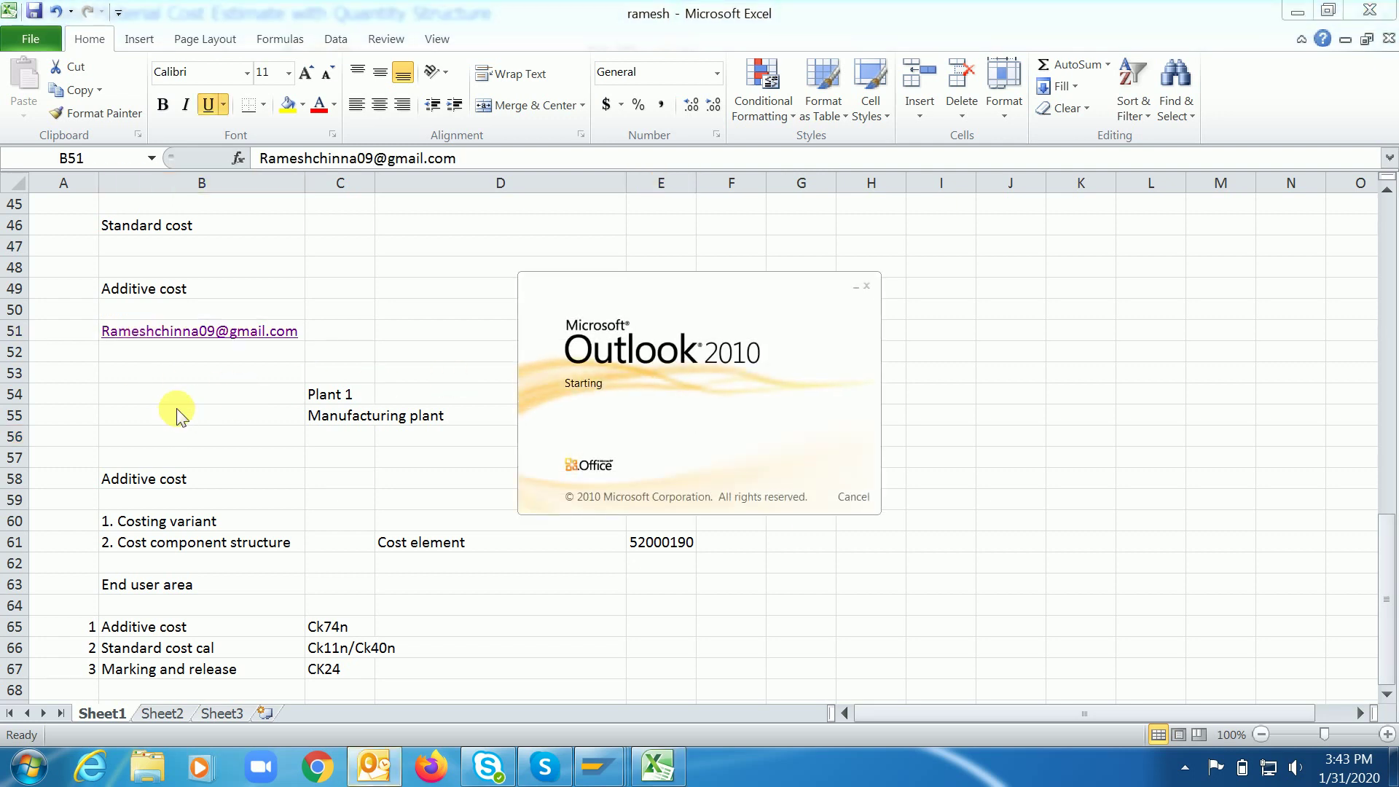
pyautogui.click(867, 285)
pyautogui.click(490, 164)
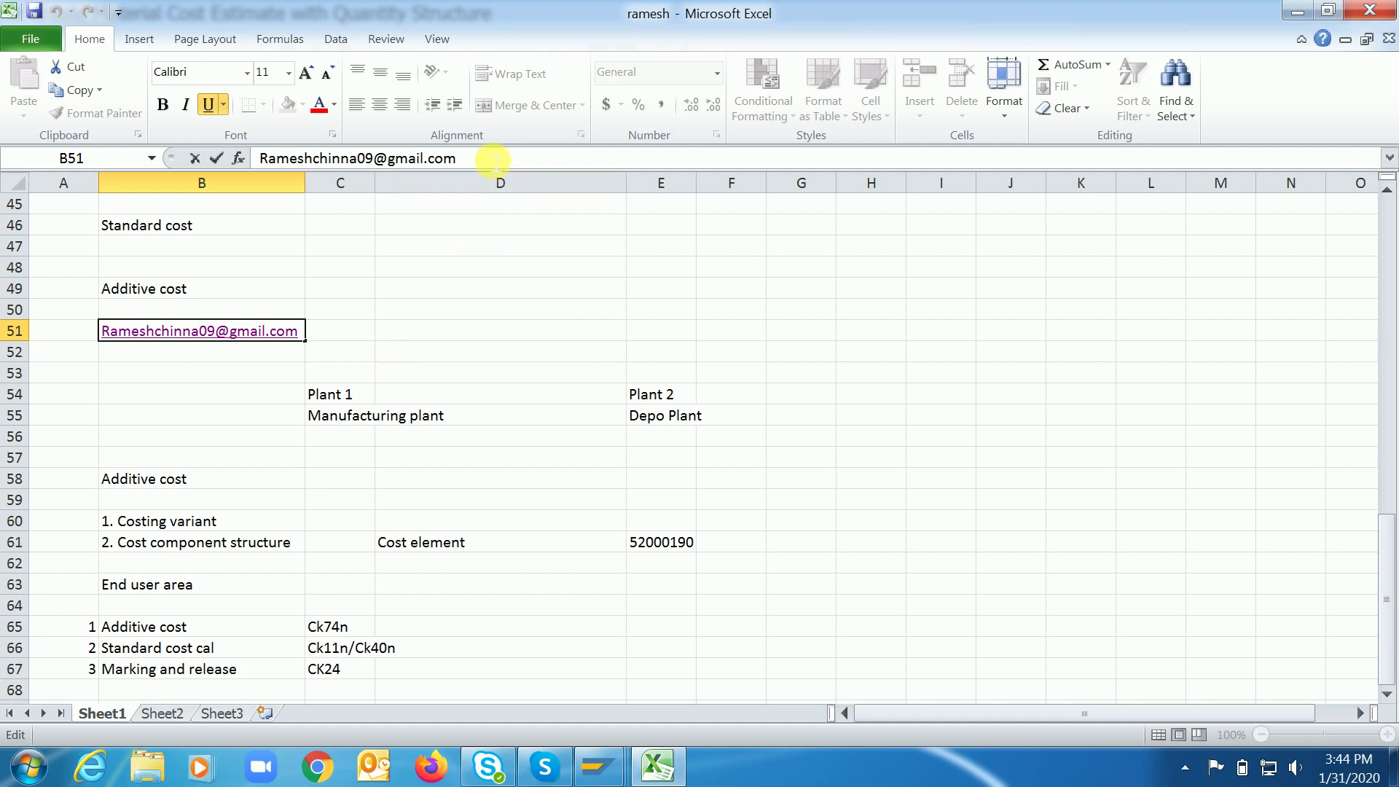
pyautogui.press('Return')
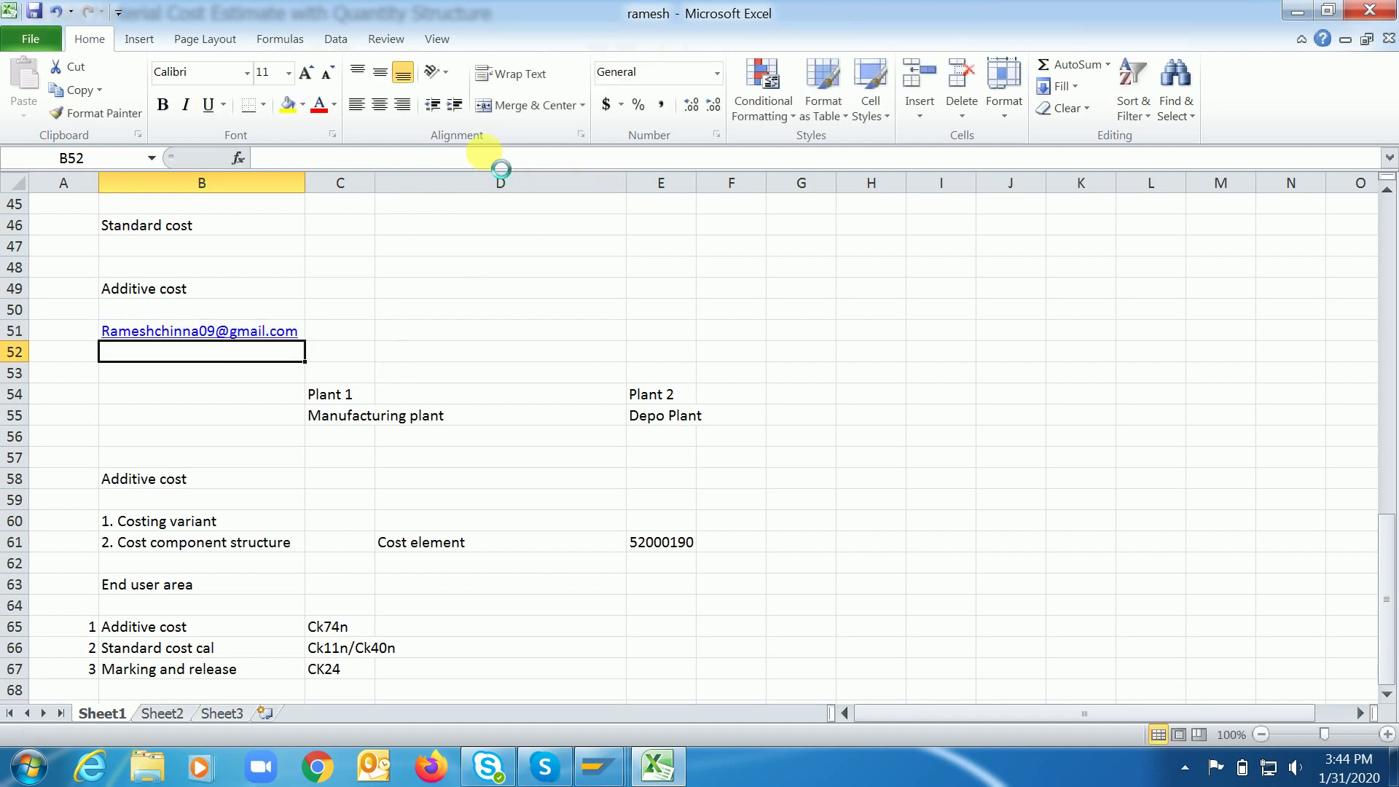
pyautogui.click(448, 333)
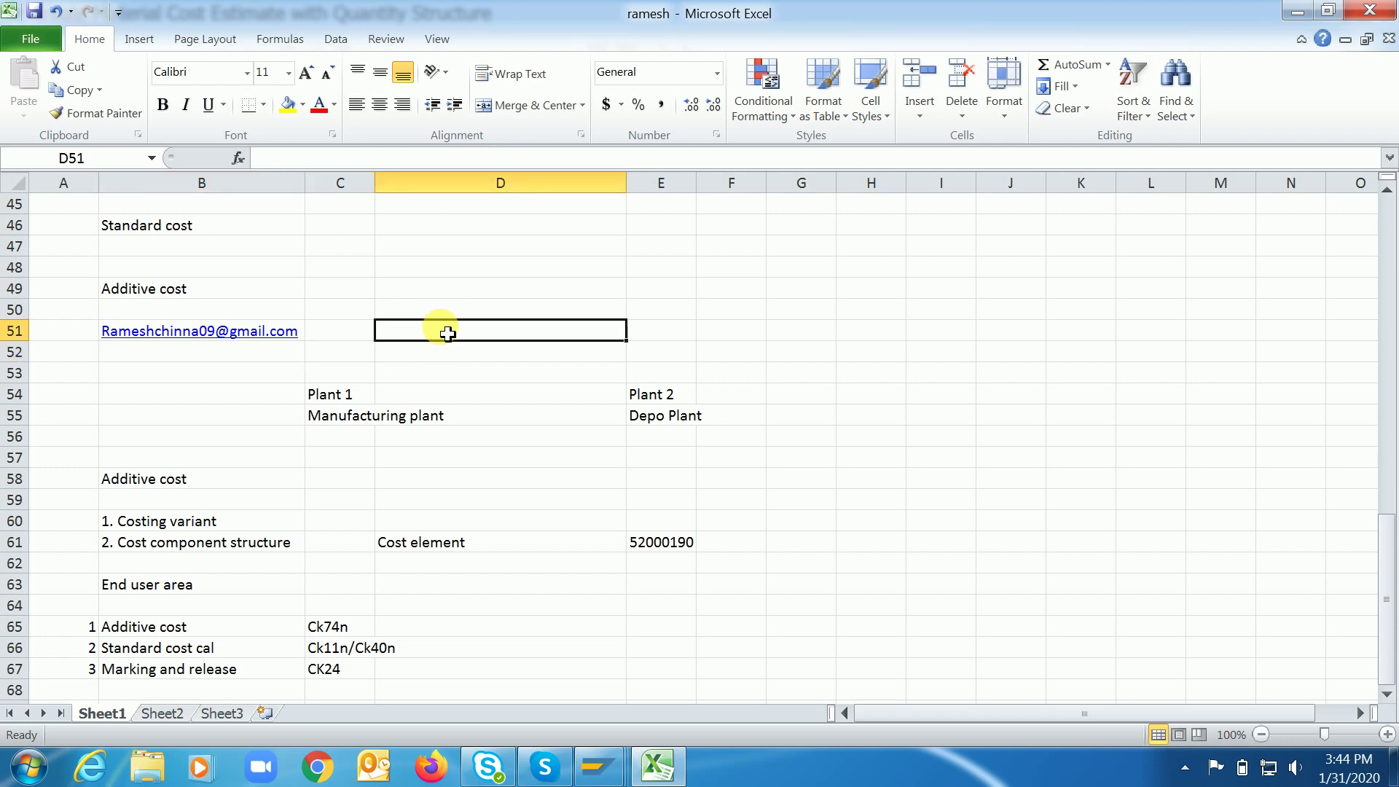